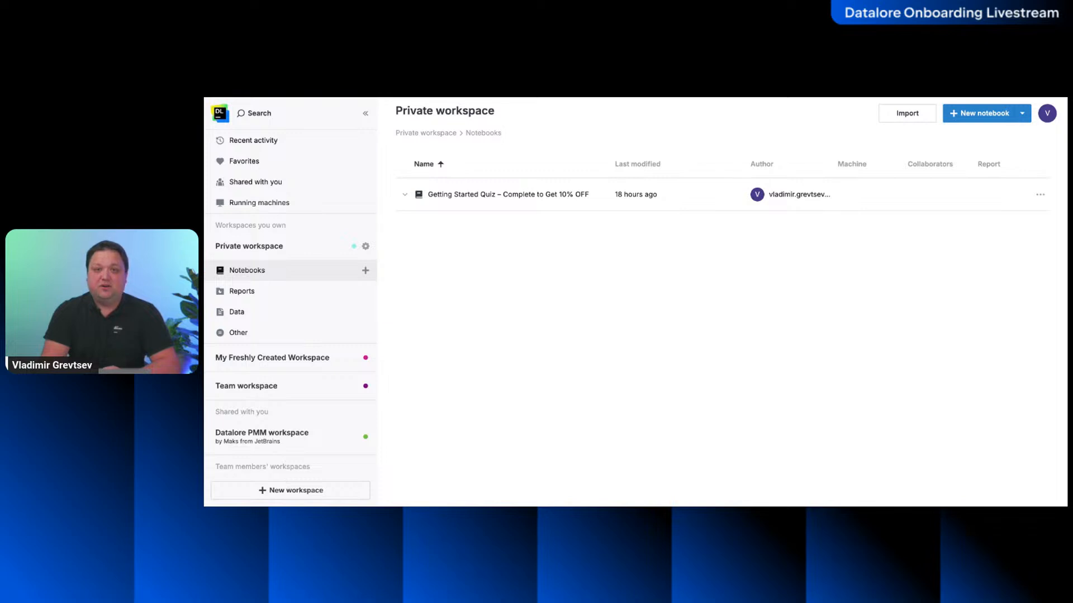
Look at the new workspace dialog and the sharing options of My Freshly Created Workspace, leaving both without changes.
click(294, 490)
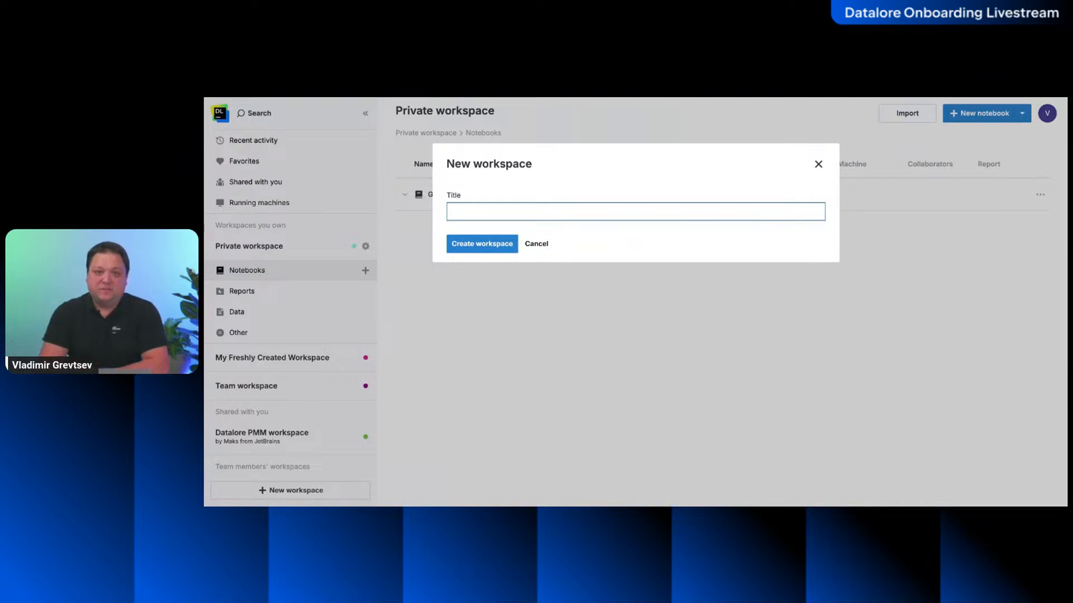
key(Return)
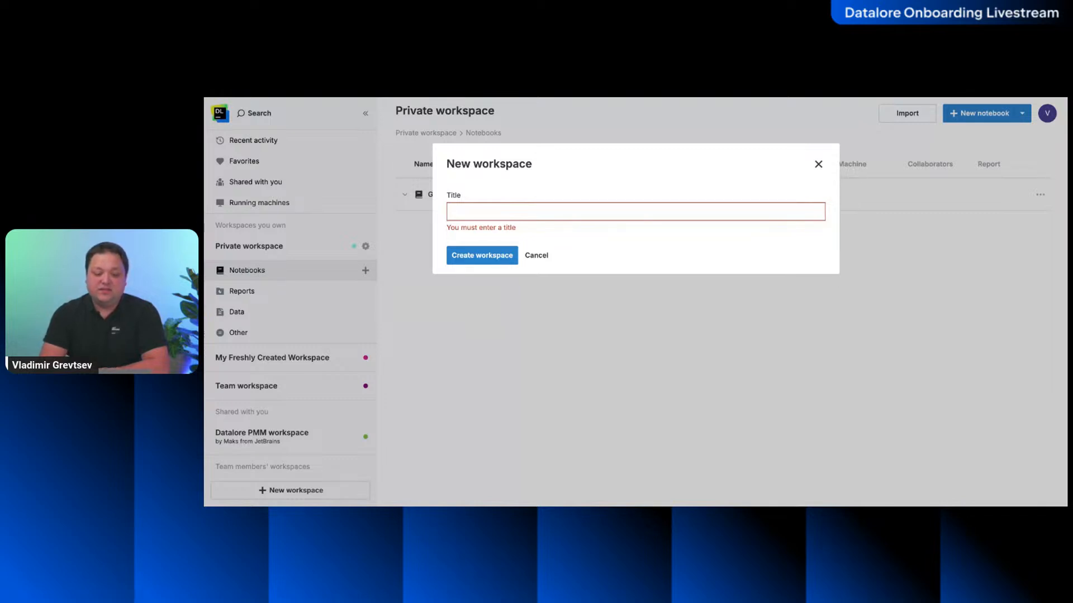
click(536, 255)
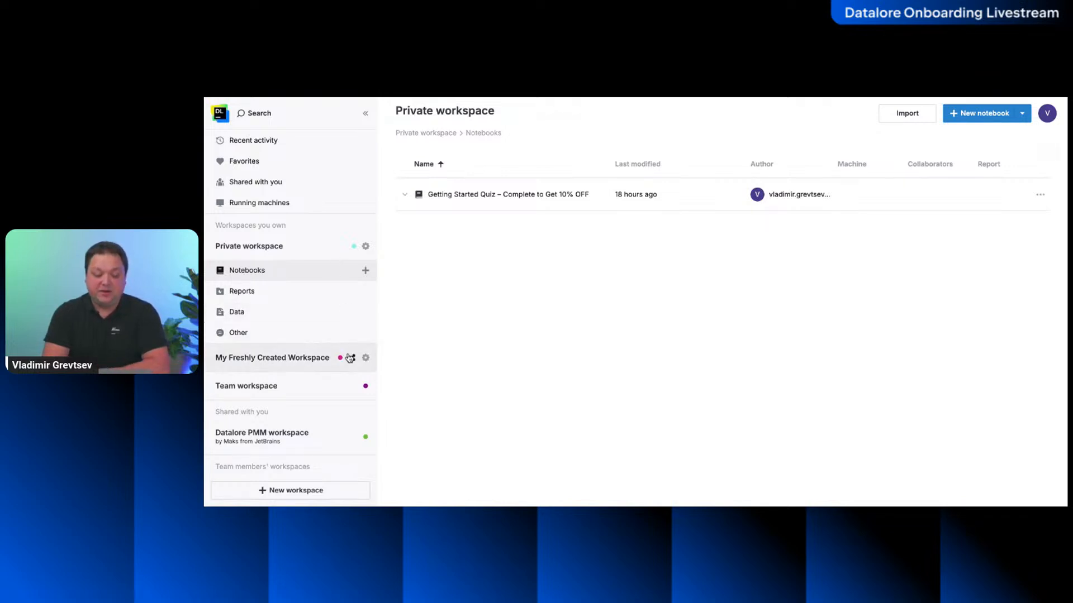
click(353, 361)
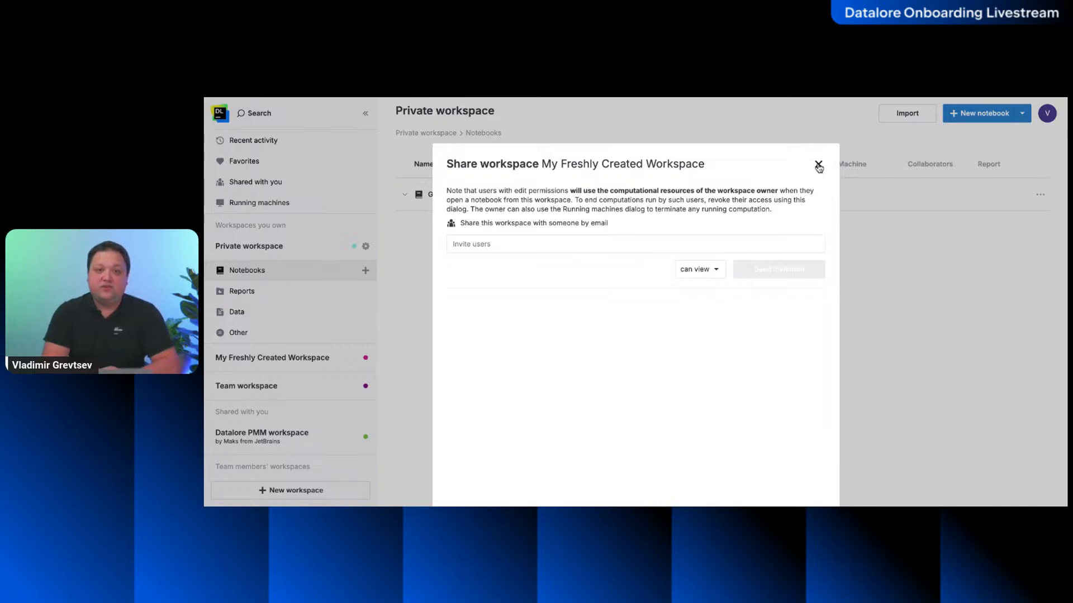
click(818, 166)
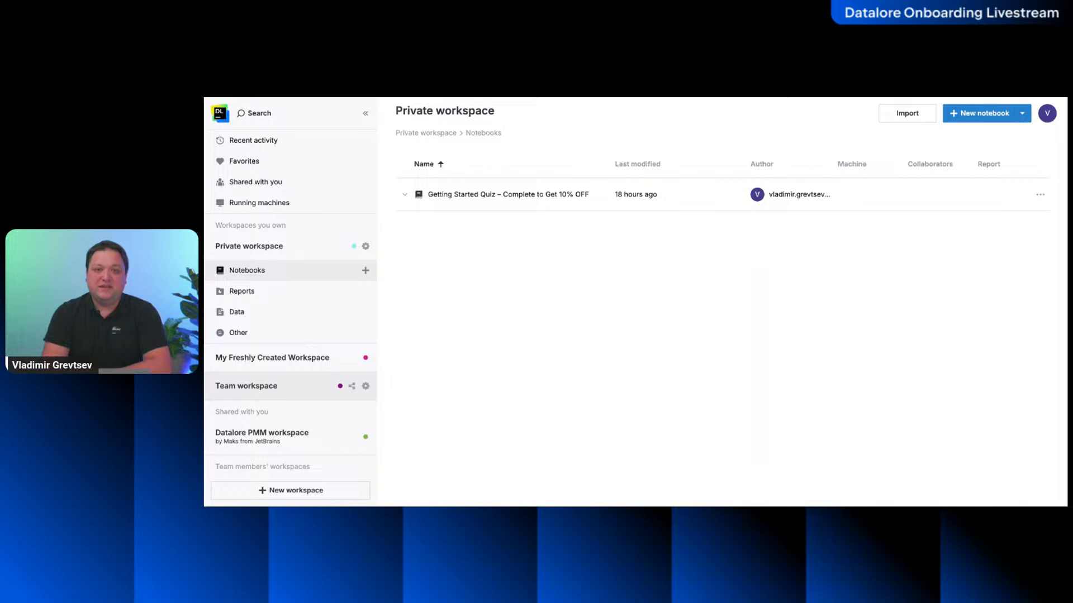
View the team management dashboard, its computation profiles and the form for a new profile, and return to the private workspace.
click(1046, 113)
click(996, 223)
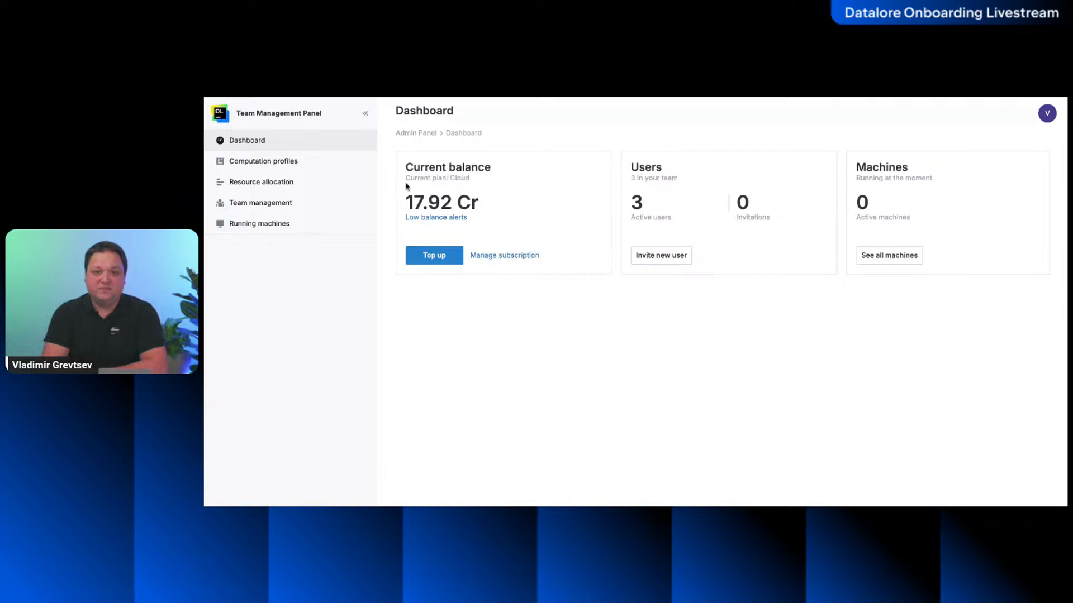
click(306, 162)
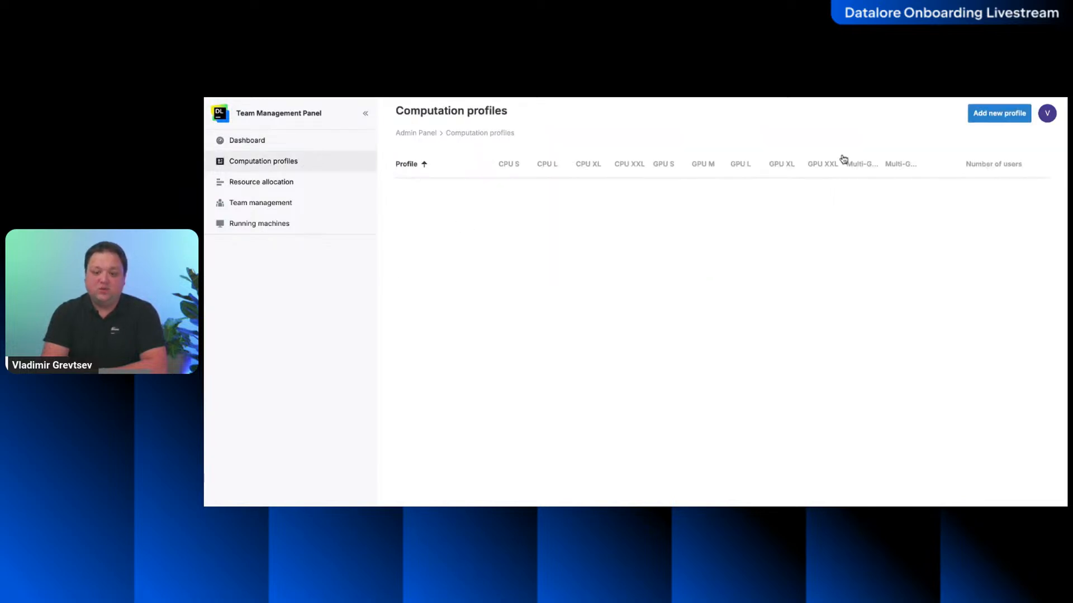
click(1010, 118)
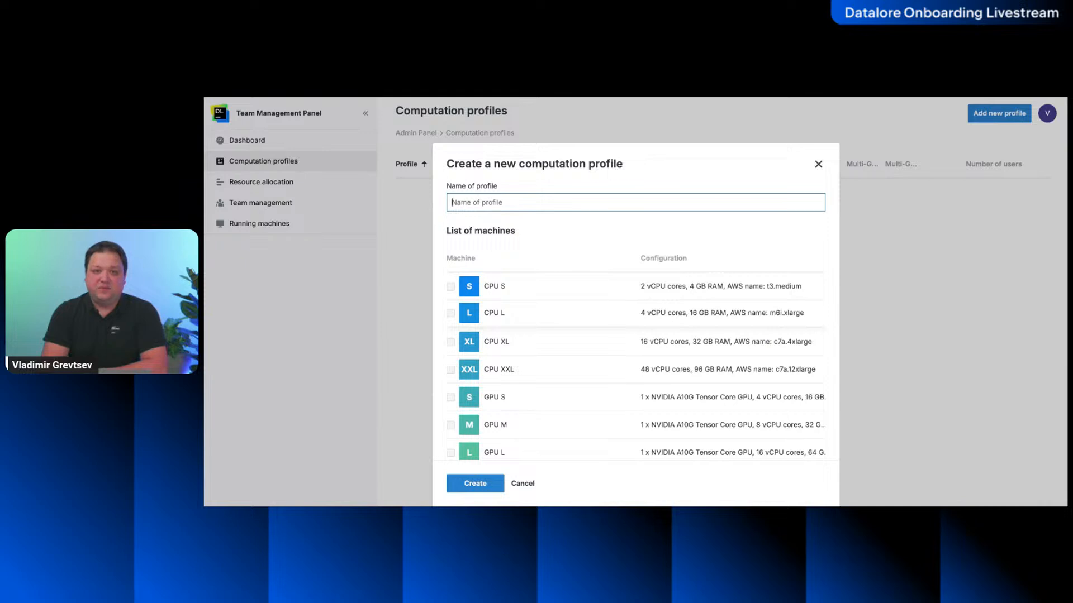
click(841, 255)
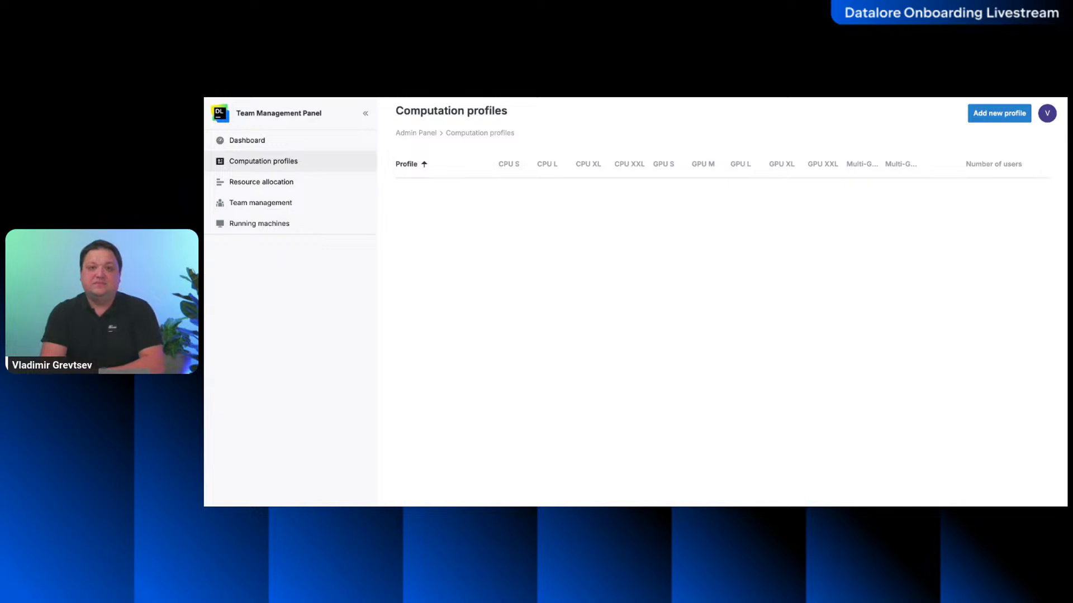
click(222, 118)
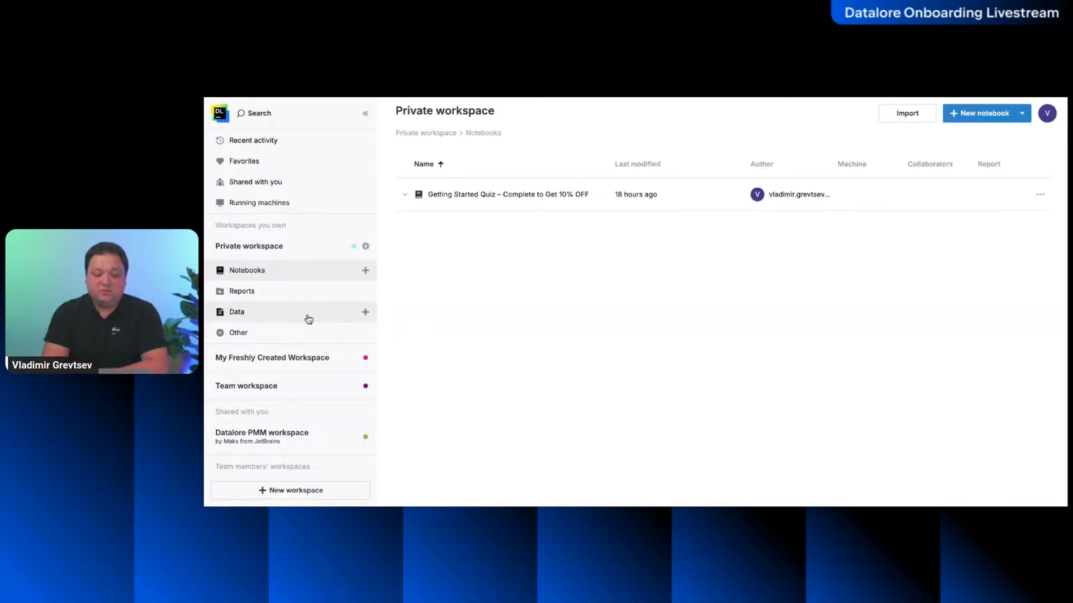
Show the private workspace's data files and the options for adding a file or folder.
click(307, 317)
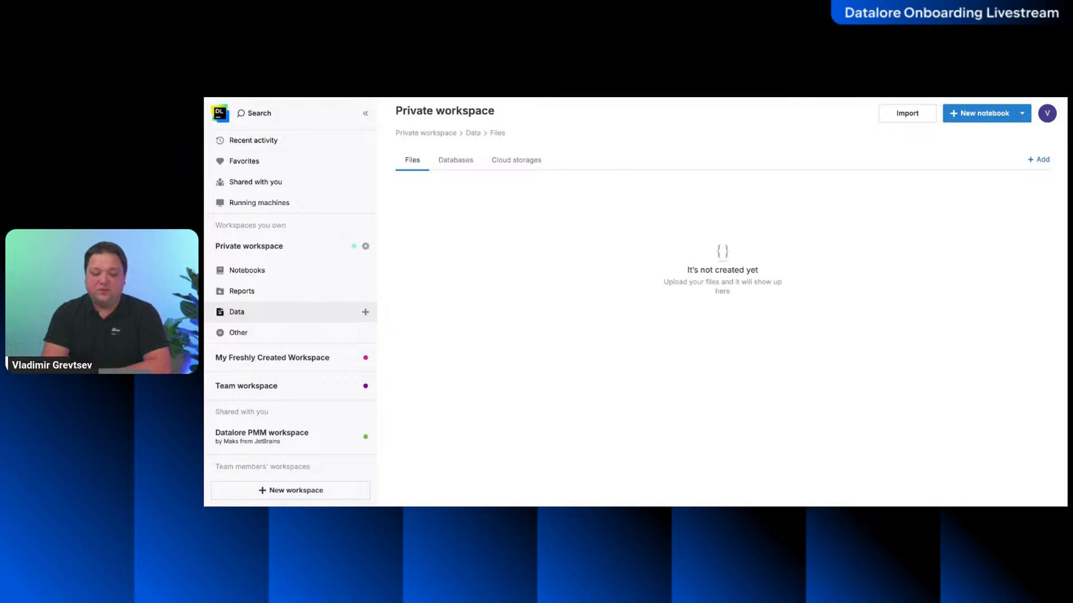
click(1037, 161)
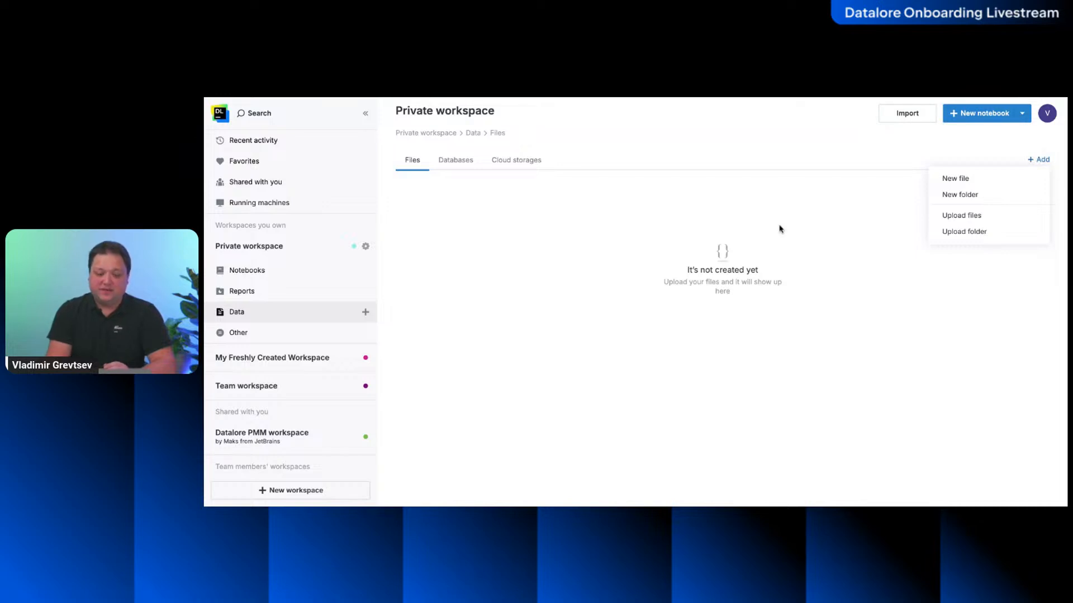
Start a new database connection in the private workspace and look through the supported database types.
click(467, 161)
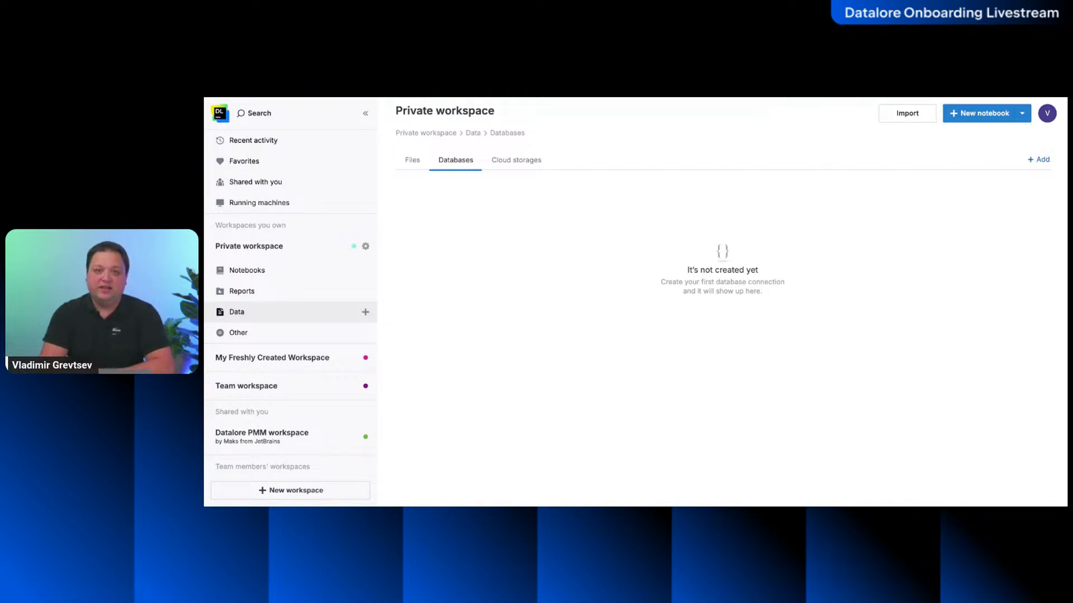
click(1038, 161)
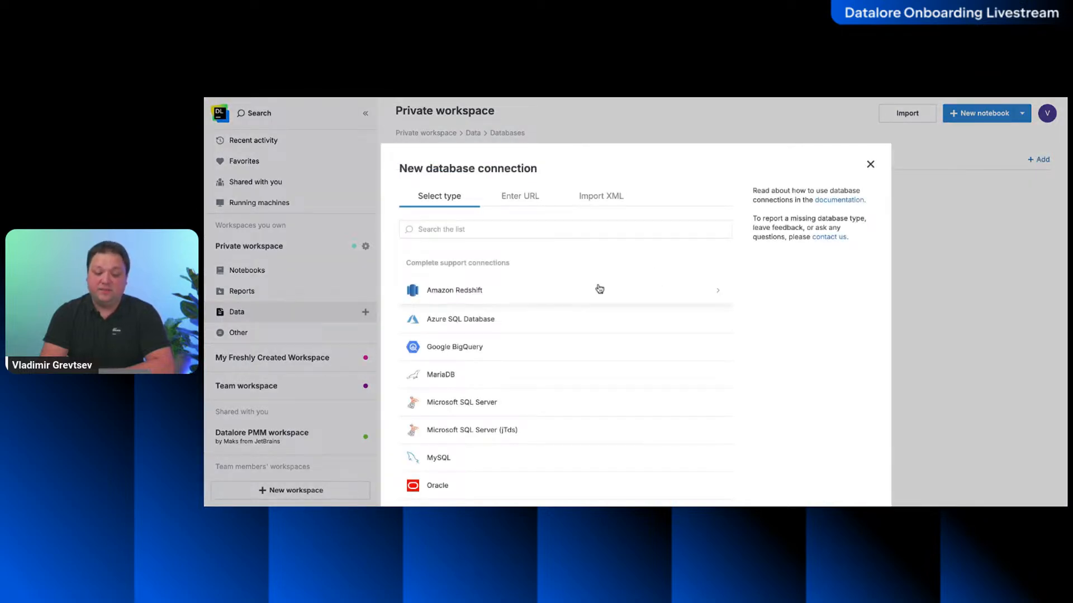
scroll(582, 298, down, 1)
scroll(582, 297, down, 1)
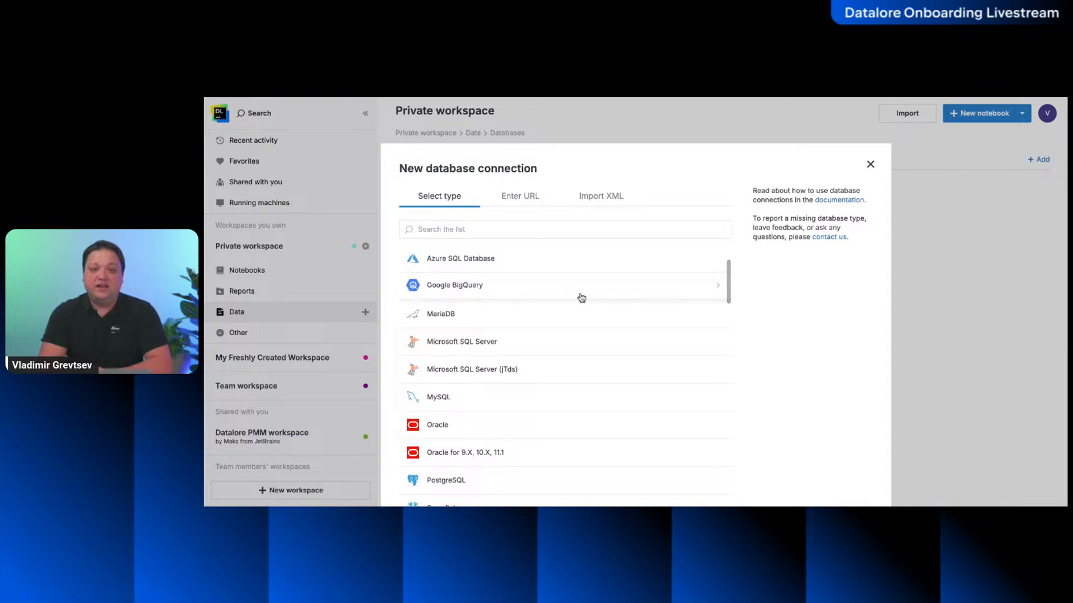
scroll(579, 297, down, 2)
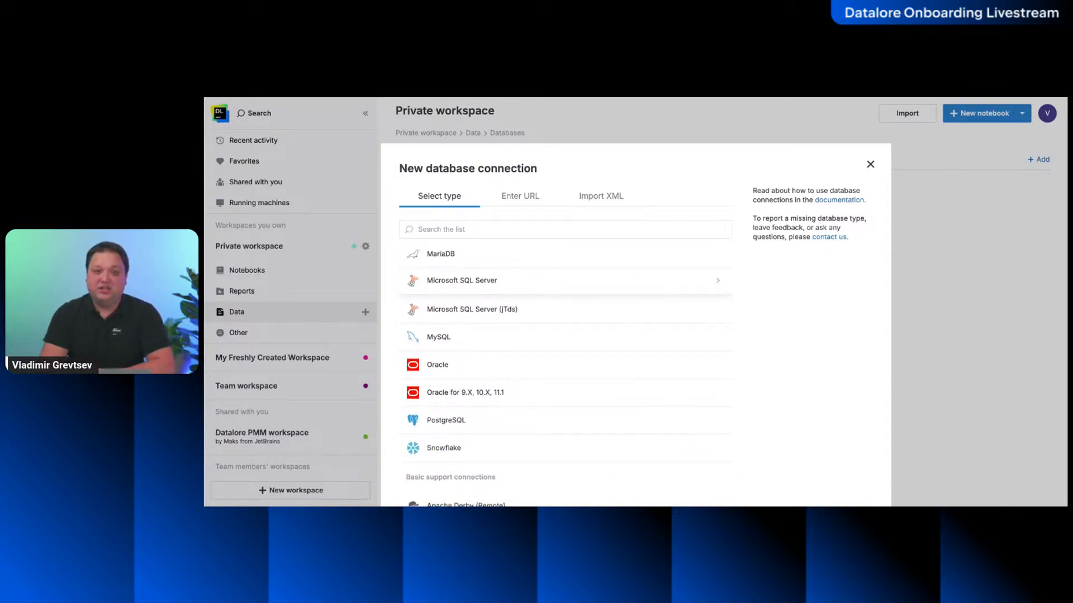
Search the database types for "pos", "mar" and "ora" in turn, clearing the search each time.
click(534, 226)
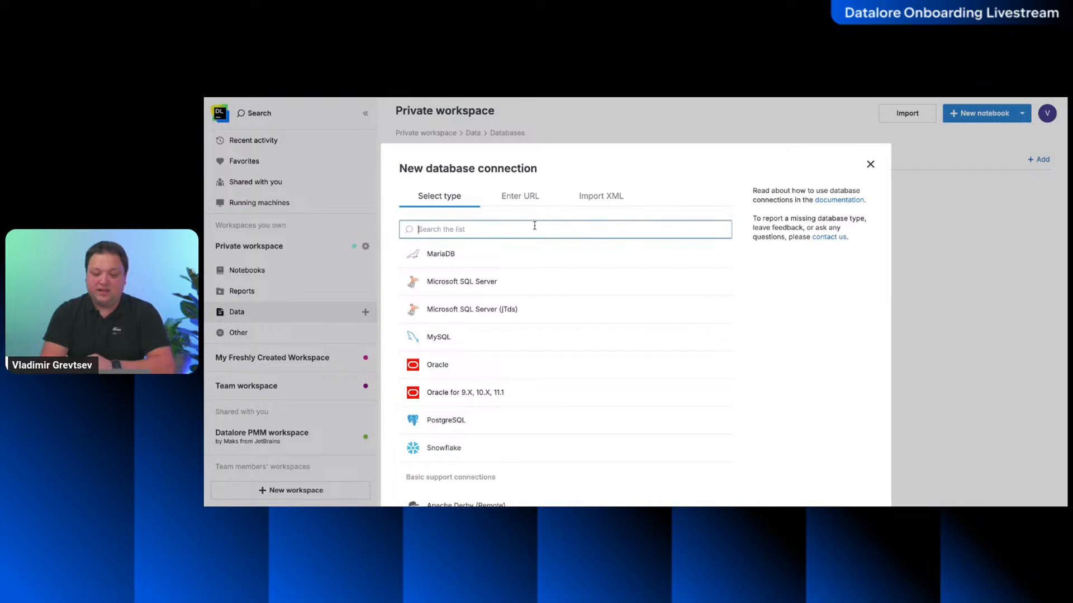
text(pos)
key(BackSpace)
key(BackSpace)
key(BackSpace)
text(mar)
key(BackSpace)
key(BackSpace)
key(BackSpace)
text(ora)
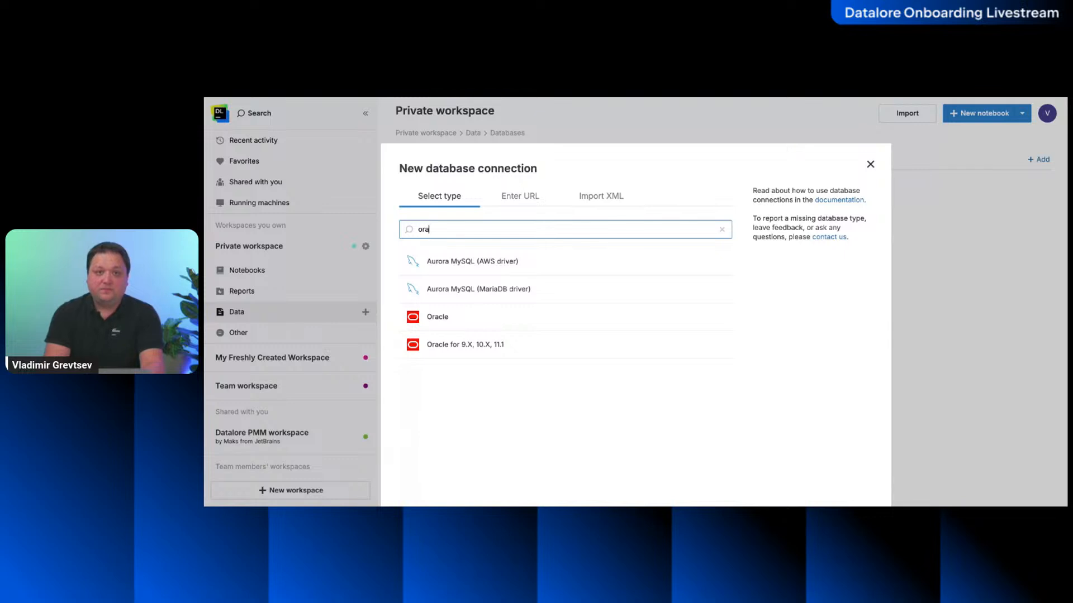
key(BackSpace)
key(BackSpace)
key(BackSpace)
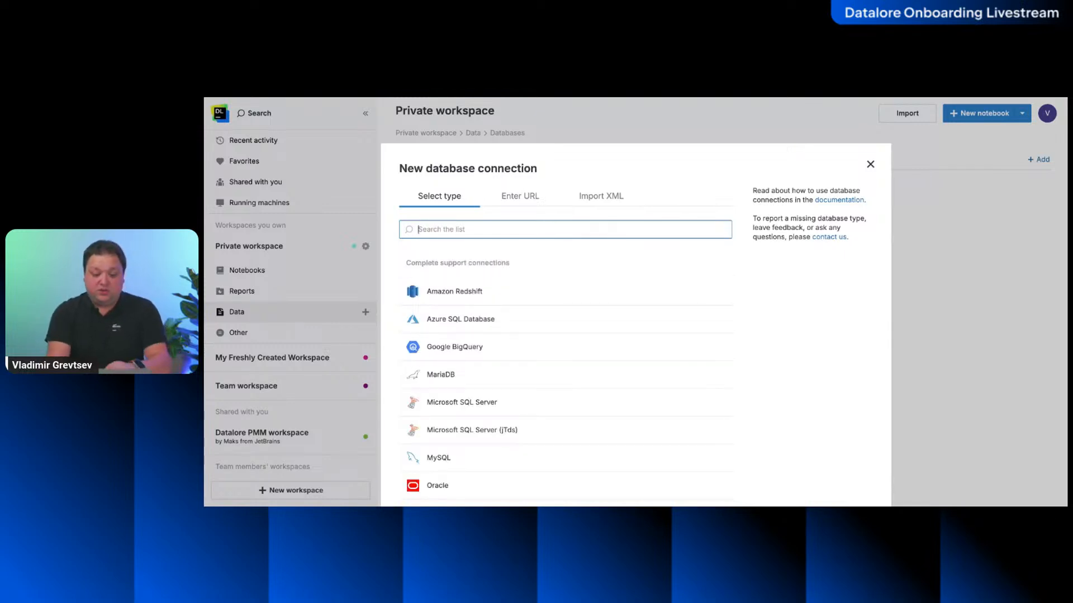
Filter the database types by "big", view the Google BigQuery connection form and close it without creating a connection.
text(big)
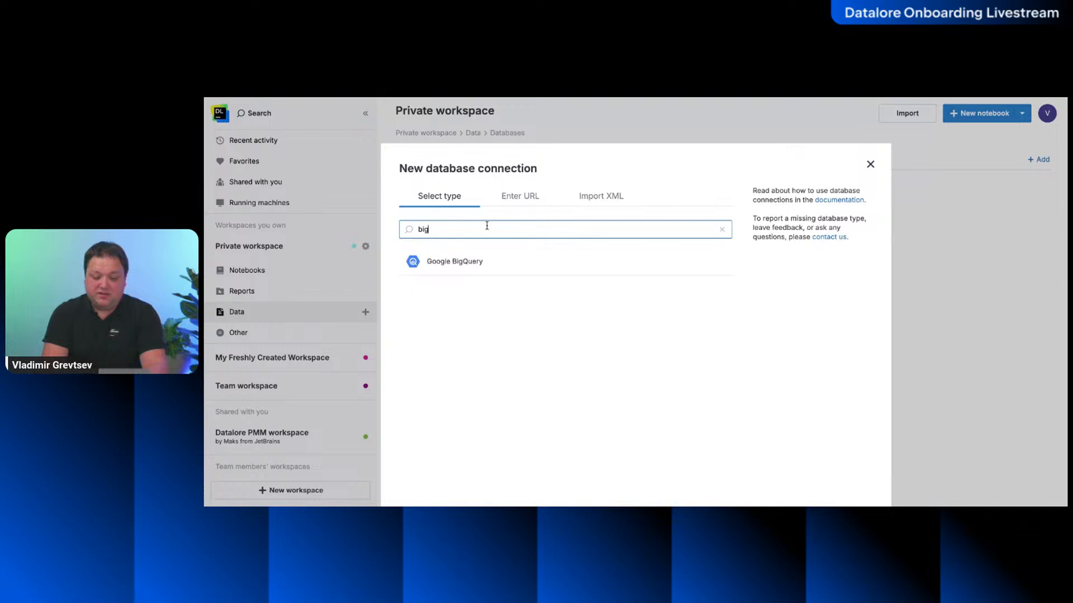
click(454, 259)
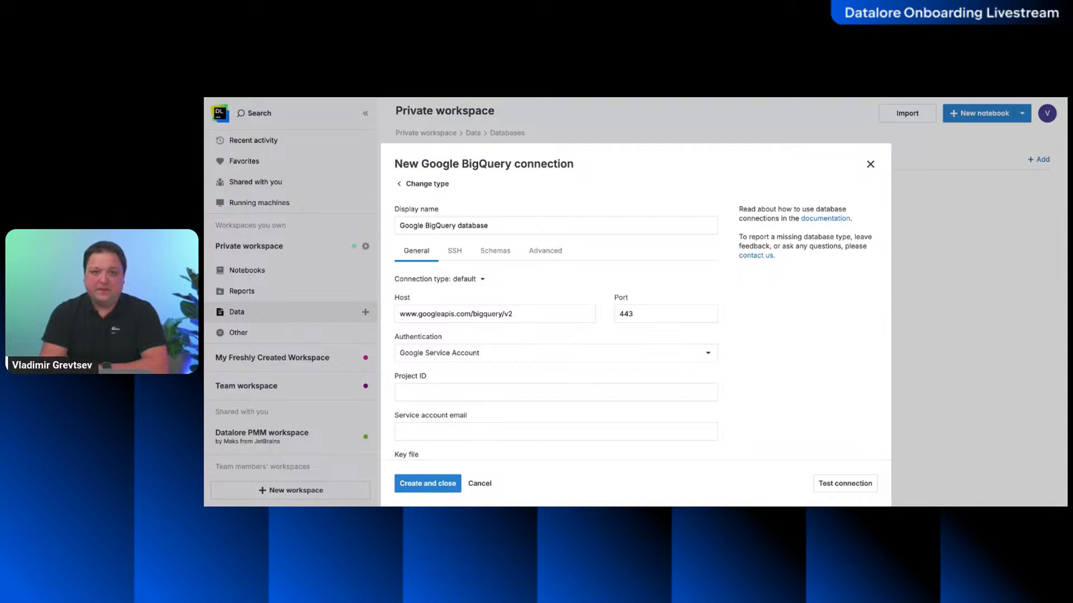
click(868, 165)
View the cloud storage types available for a new connection, and return to the private workspace's notebooks without adding one.
click(520, 163)
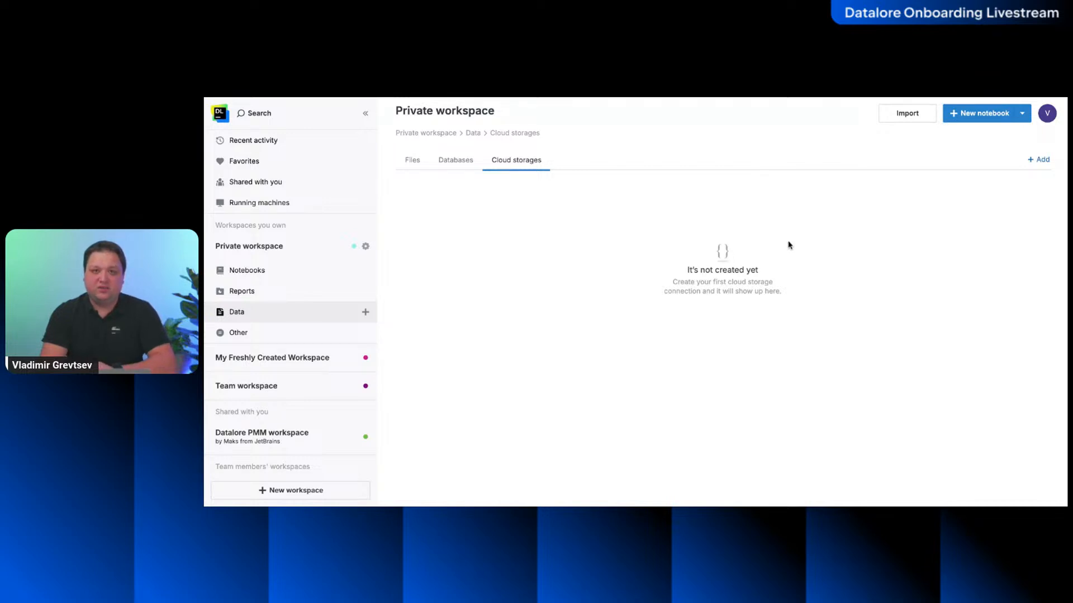
click(1039, 160)
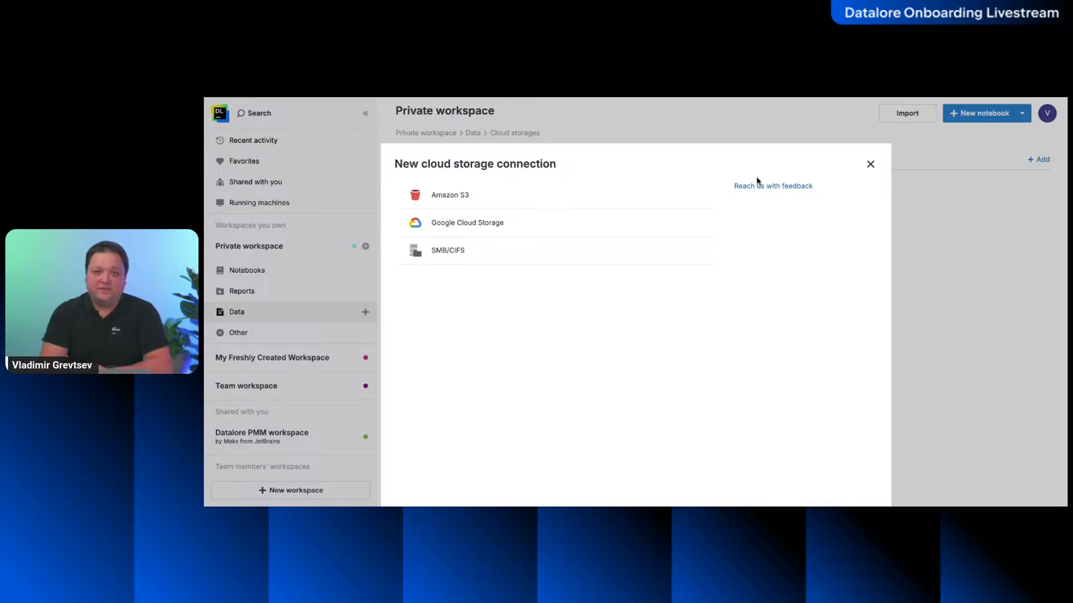
click(870, 168)
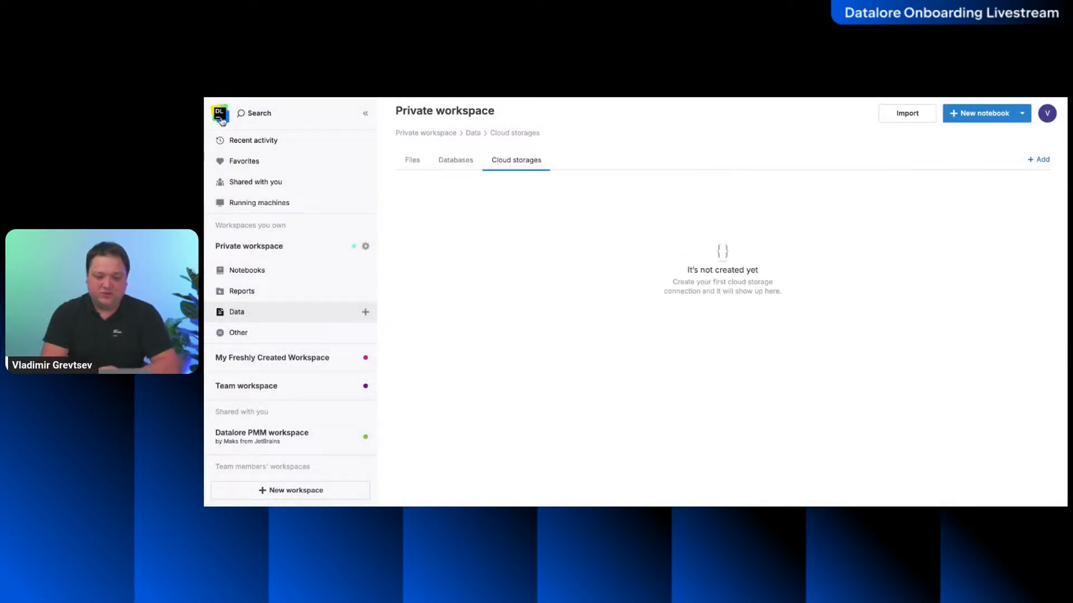
click(220, 115)
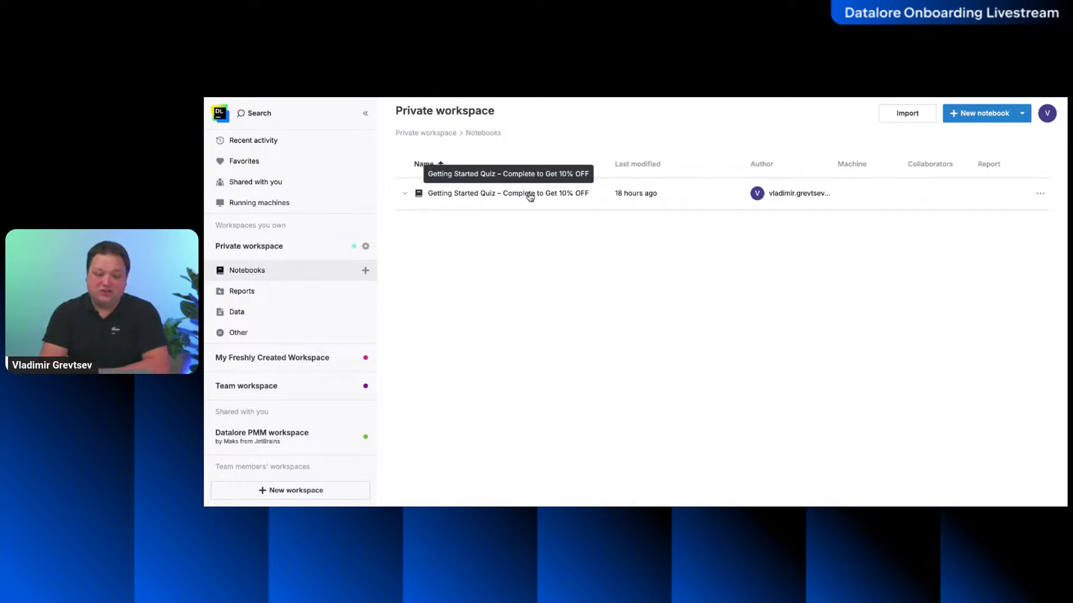
View the Getting Started Quiz notebook and return to the private workspace.
click(508, 193)
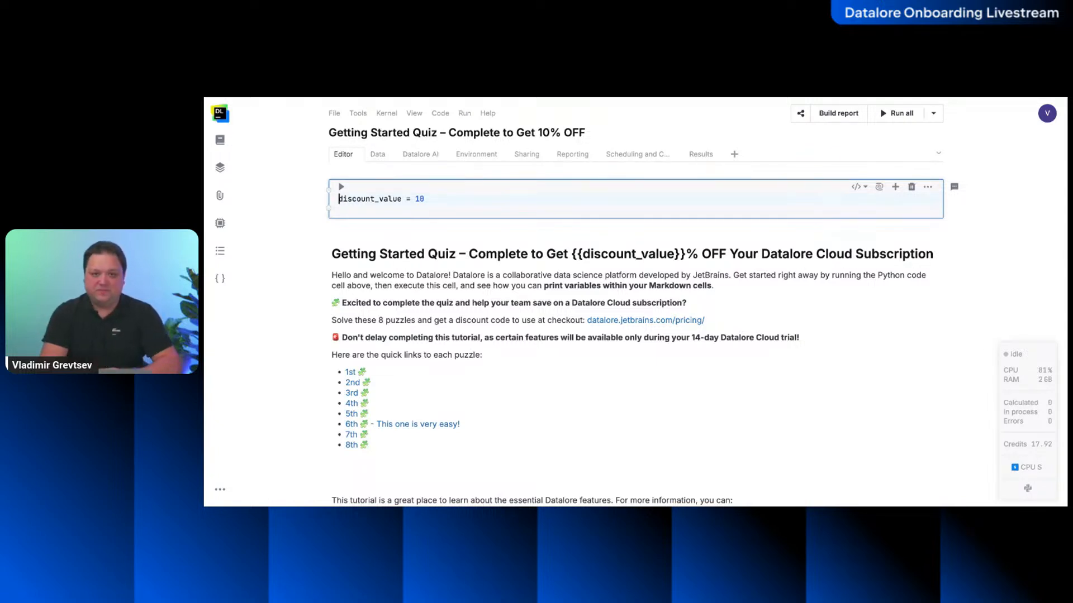
click(220, 113)
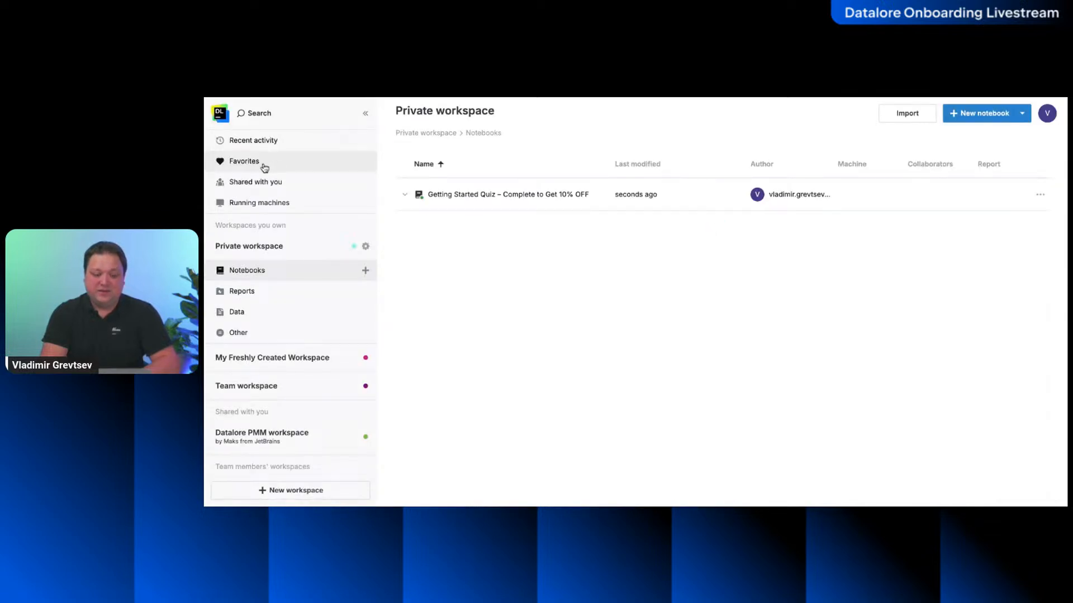
Open Demo Notebook 2.0 from the favorites and look through its text, input control, SQL, table and chart cells.
click(264, 165)
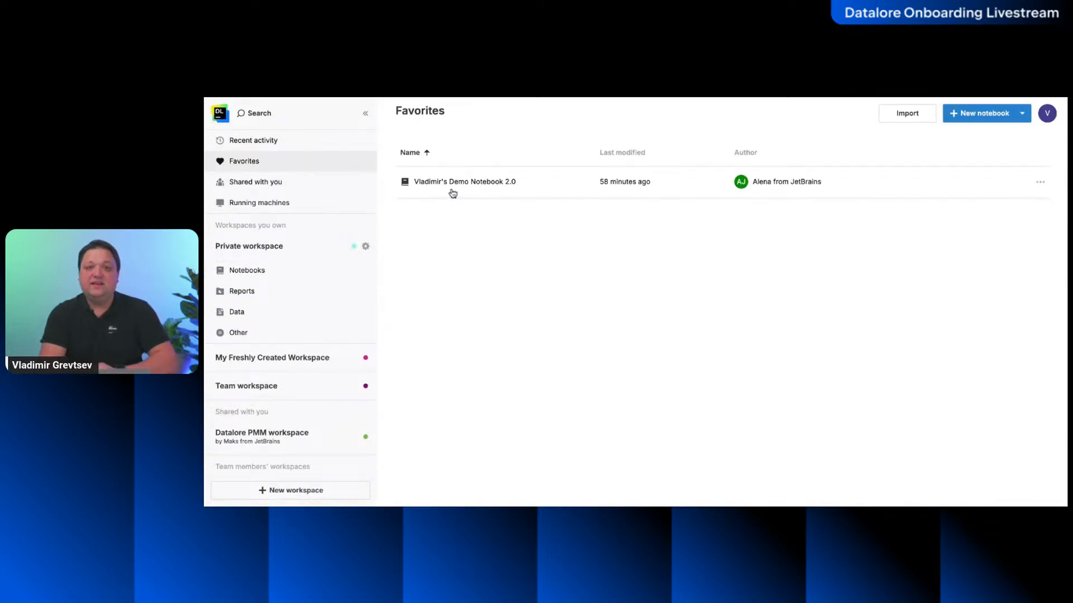
click(452, 192)
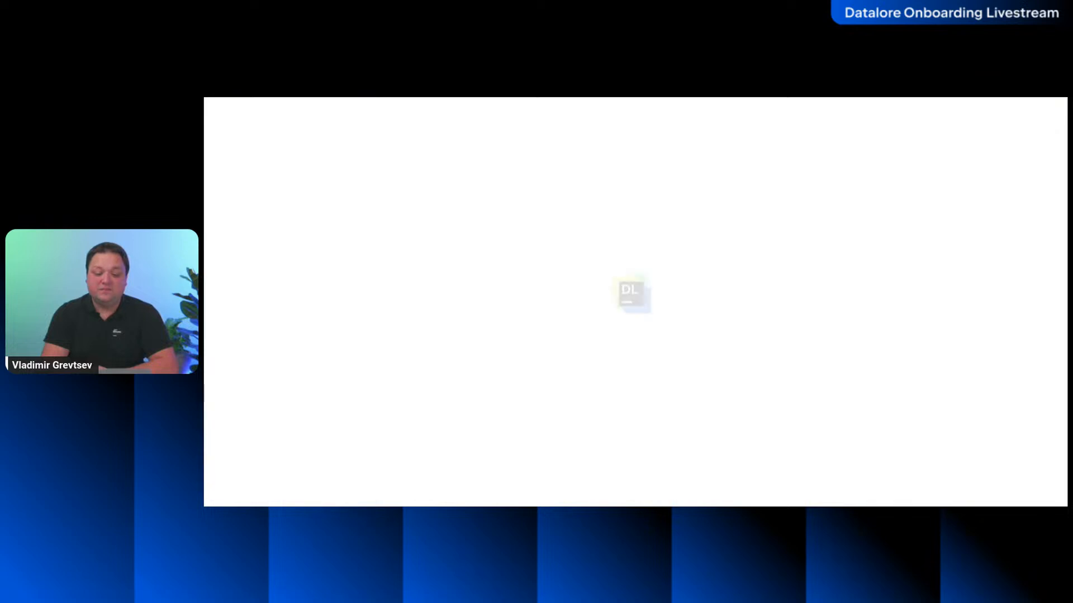
scroll(565, 319, down, 1)
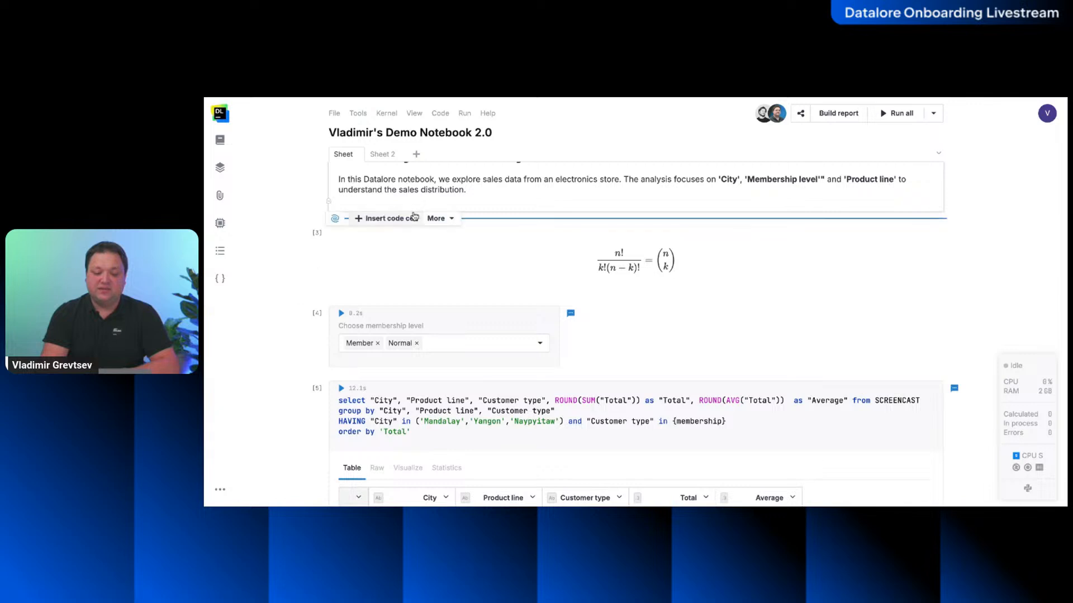
scroll(466, 236, up, 1)
scroll(478, 235, down, 15)
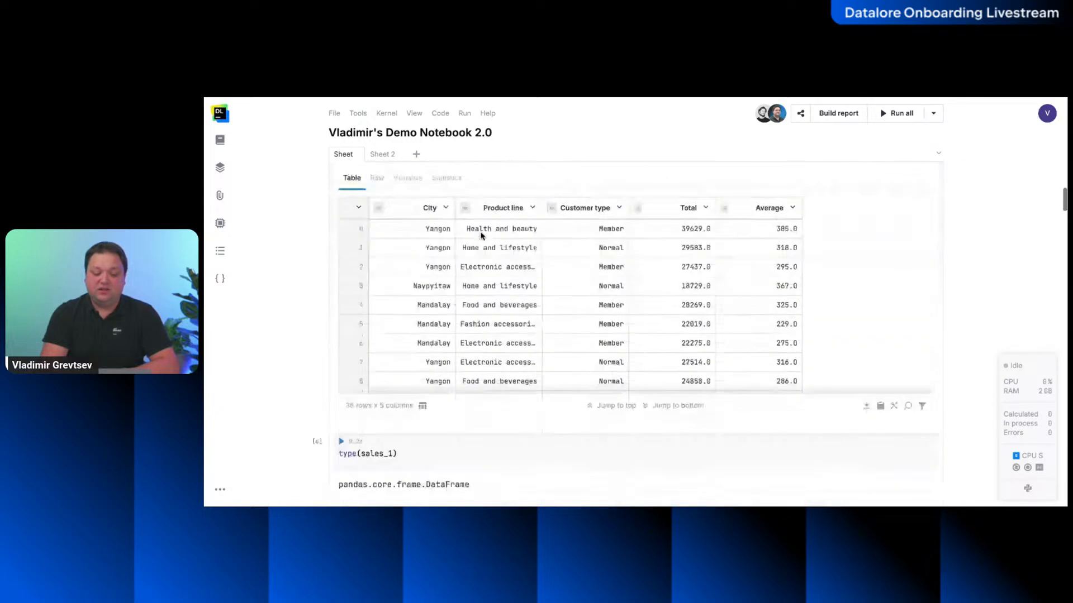
scroll(452, 429, down, 15)
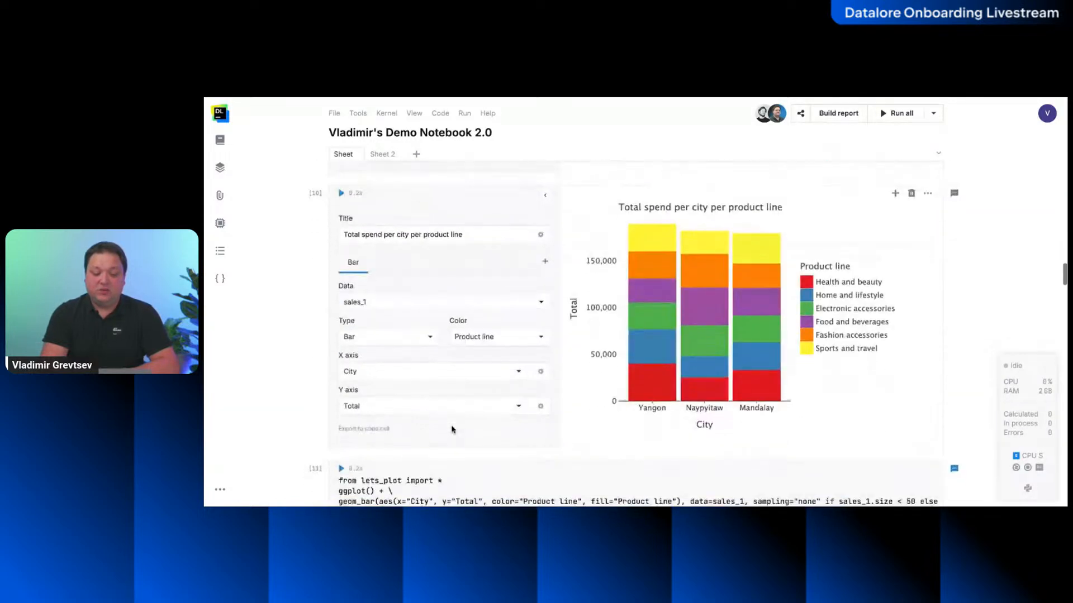
scroll(424, 302, up, 15)
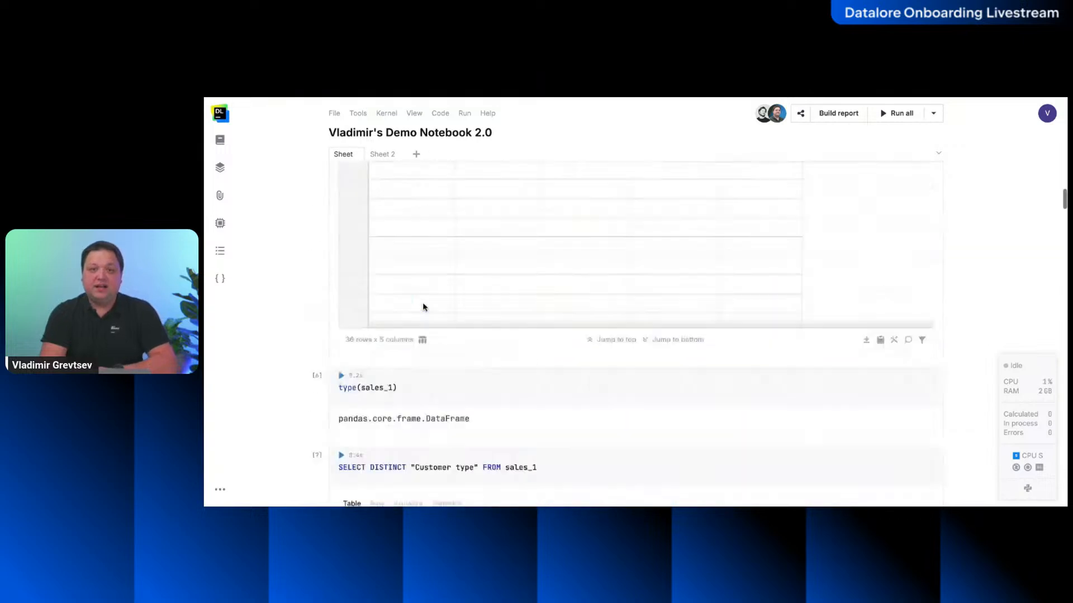
scroll(423, 307, up, 1)
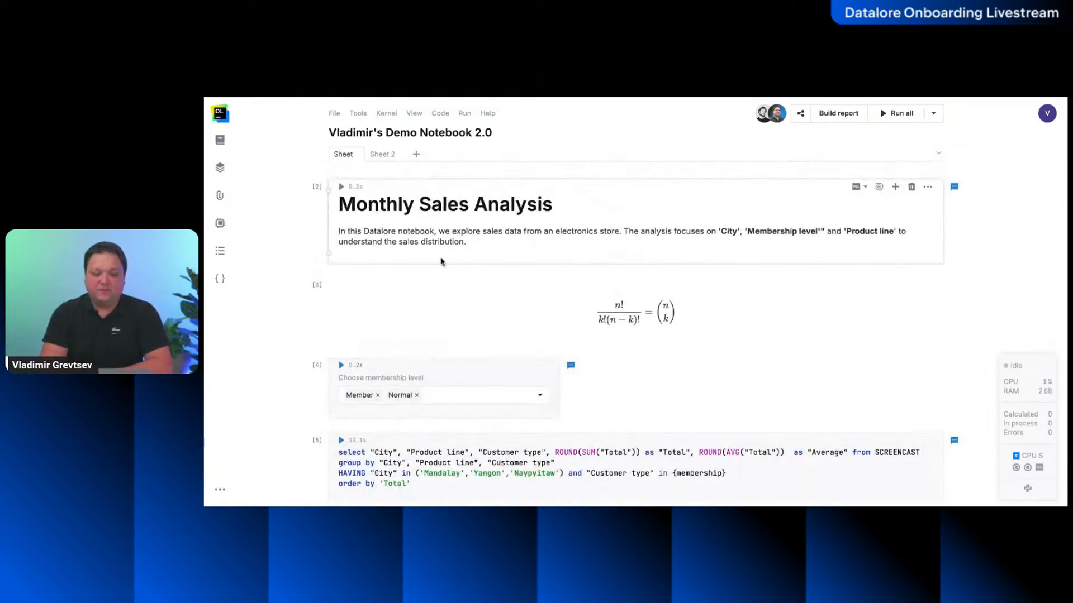
scroll(425, 391, down, 2)
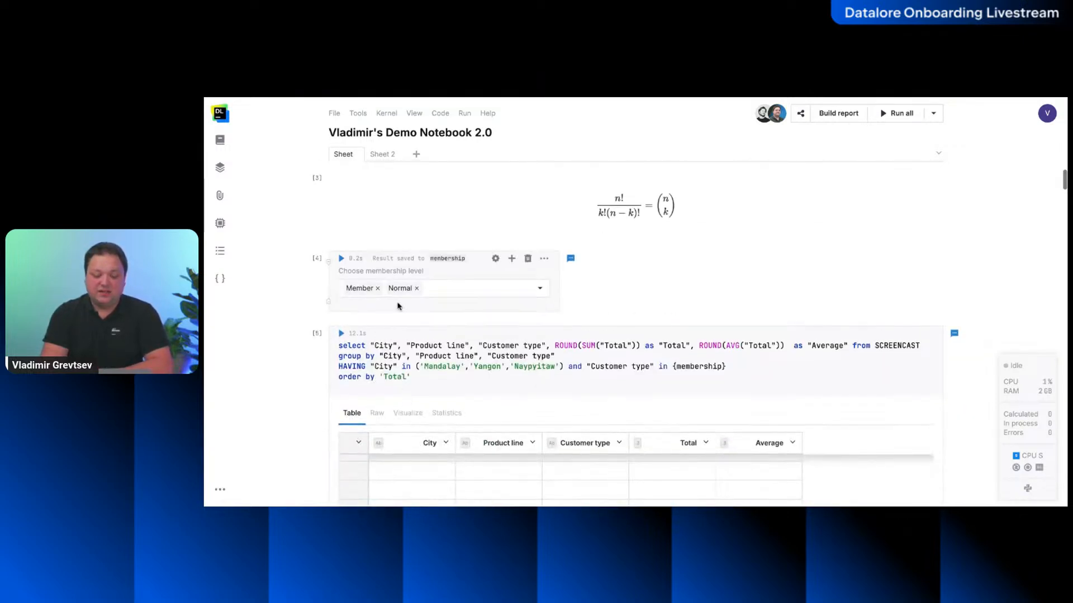
View the cell types that can be inserted below the membership level dropdown without adding one.
click(435, 318)
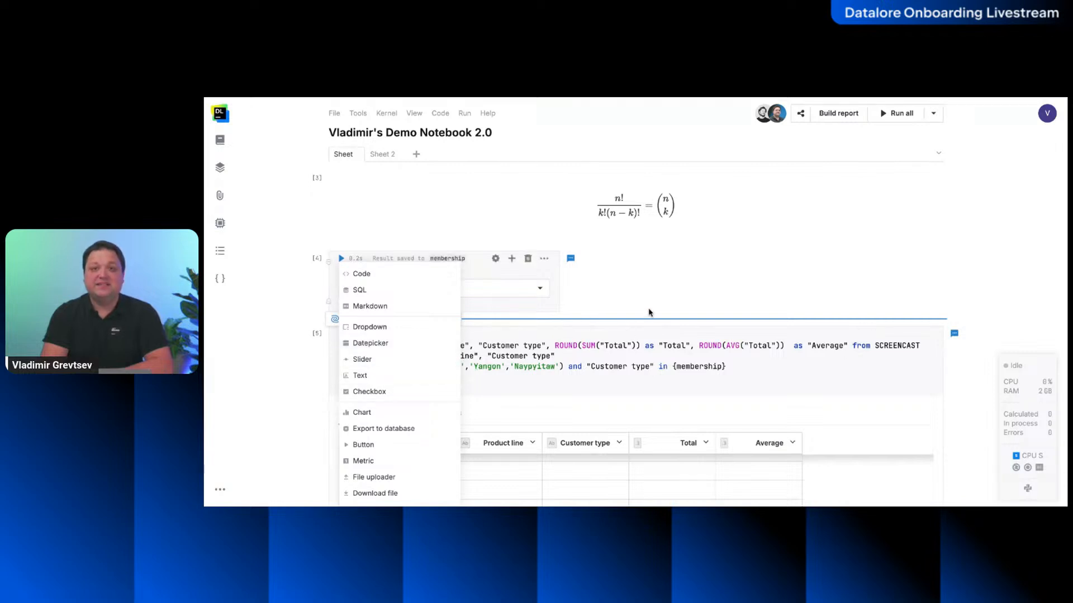
click(798, 261)
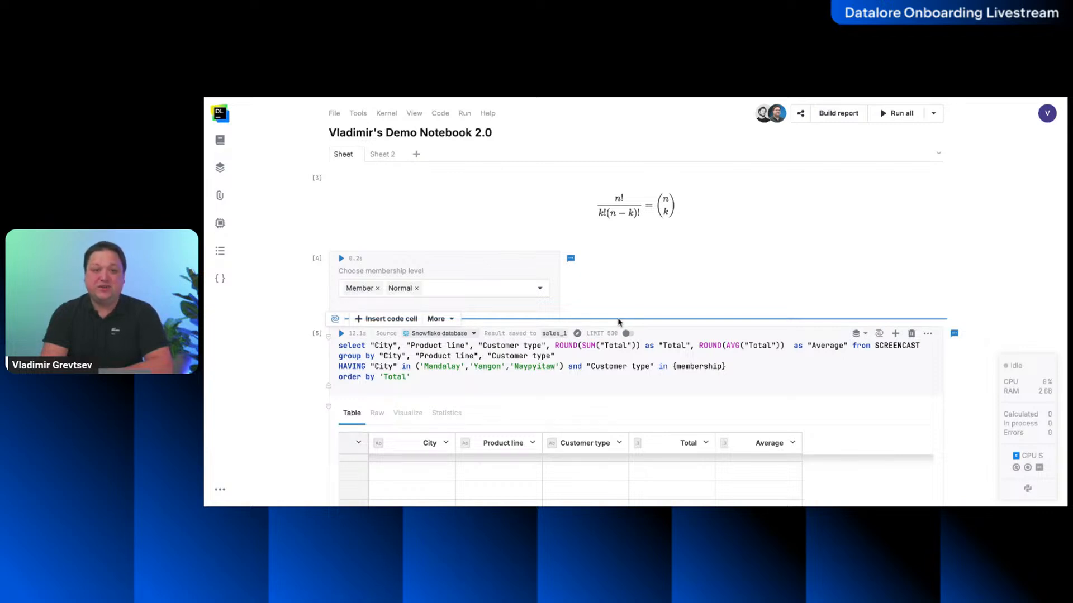
Run the notebook's cells so the SQL cell's results table loads.
scroll(619, 321, down, 1)
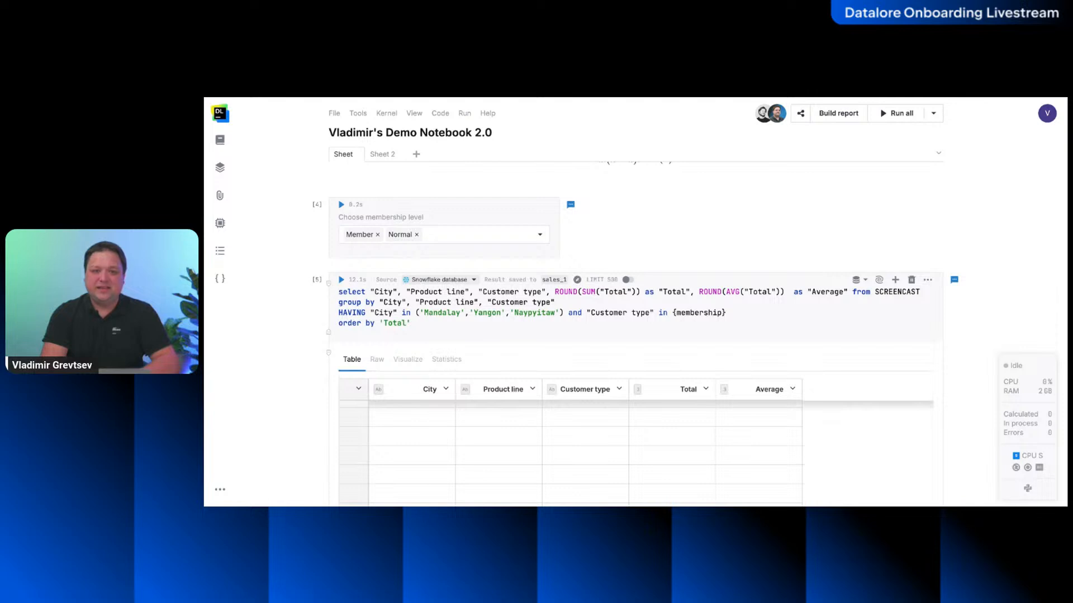
scroll(618, 321, down, 4)
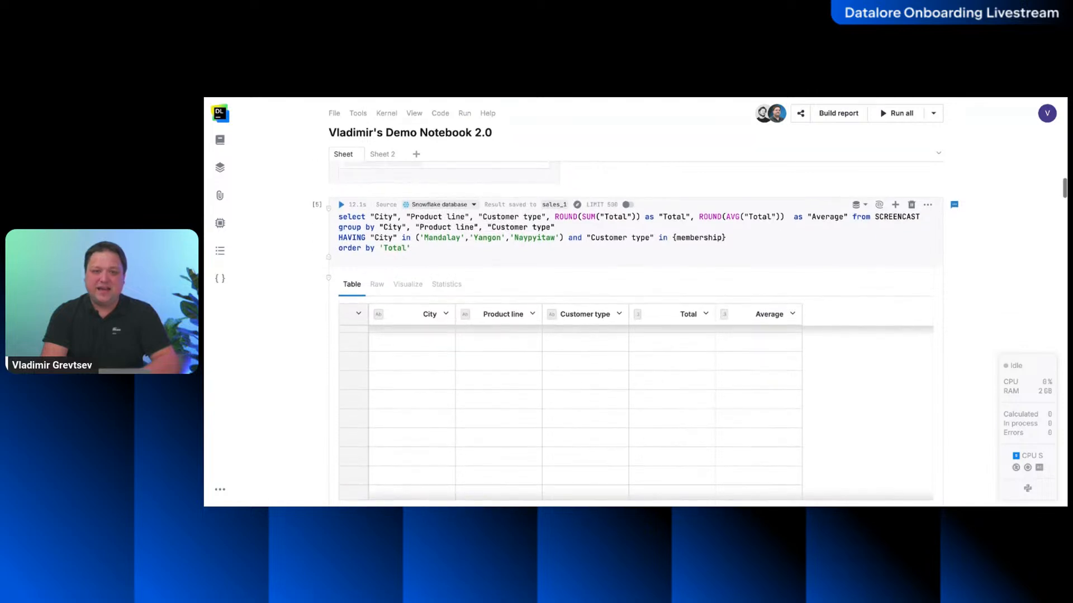
click(463, 115)
click(505, 196)
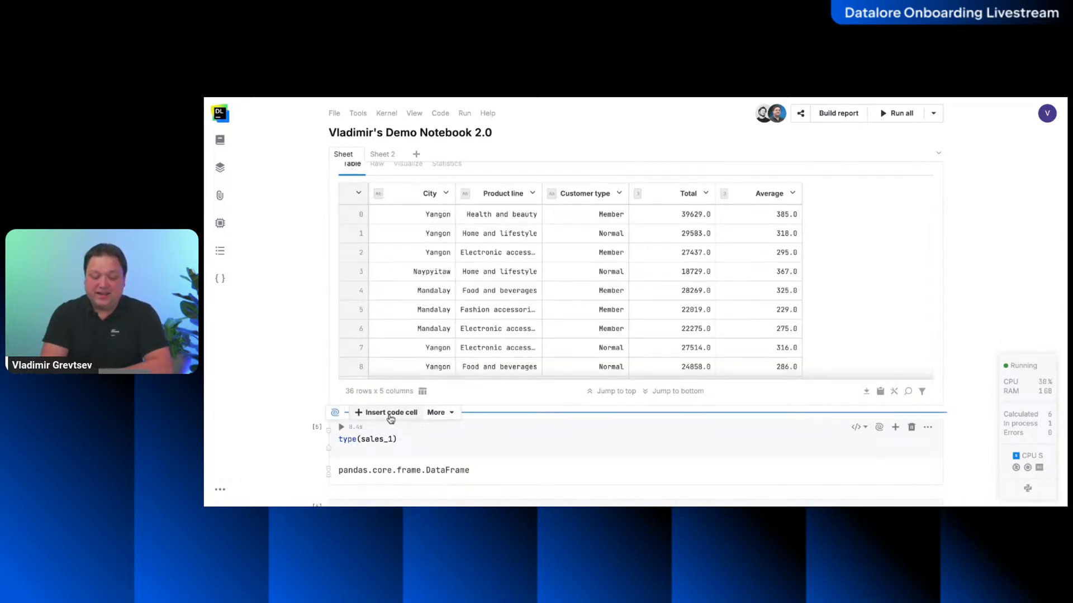
Add a code cell below the SQL results and prompt the AI: "Create a Plotly pie chart showing the distribution by the City column in the sales_1 dataframe".
click(390, 418)
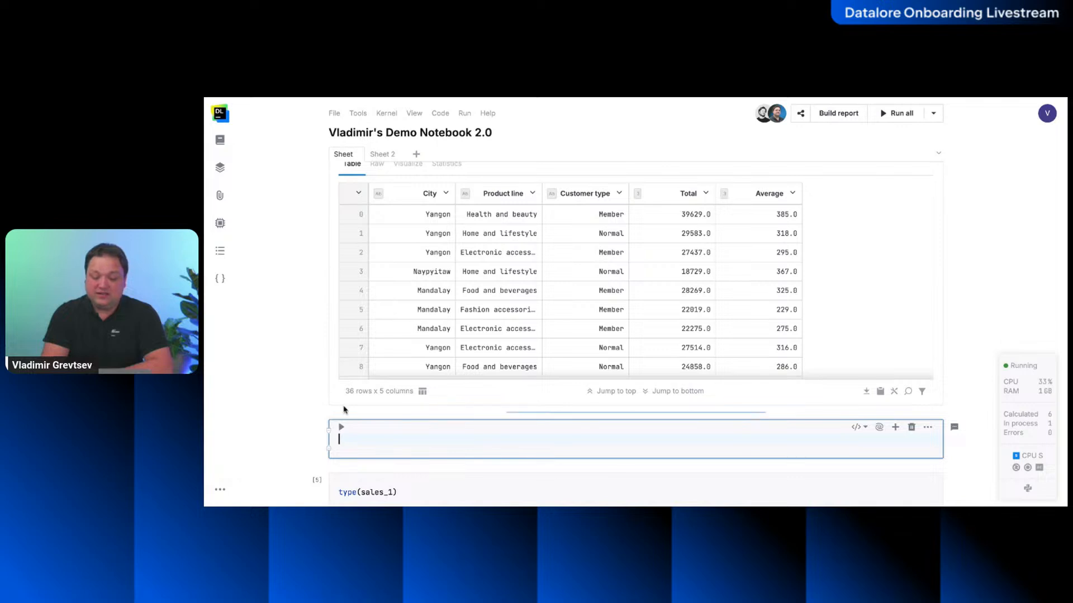
click(879, 427)
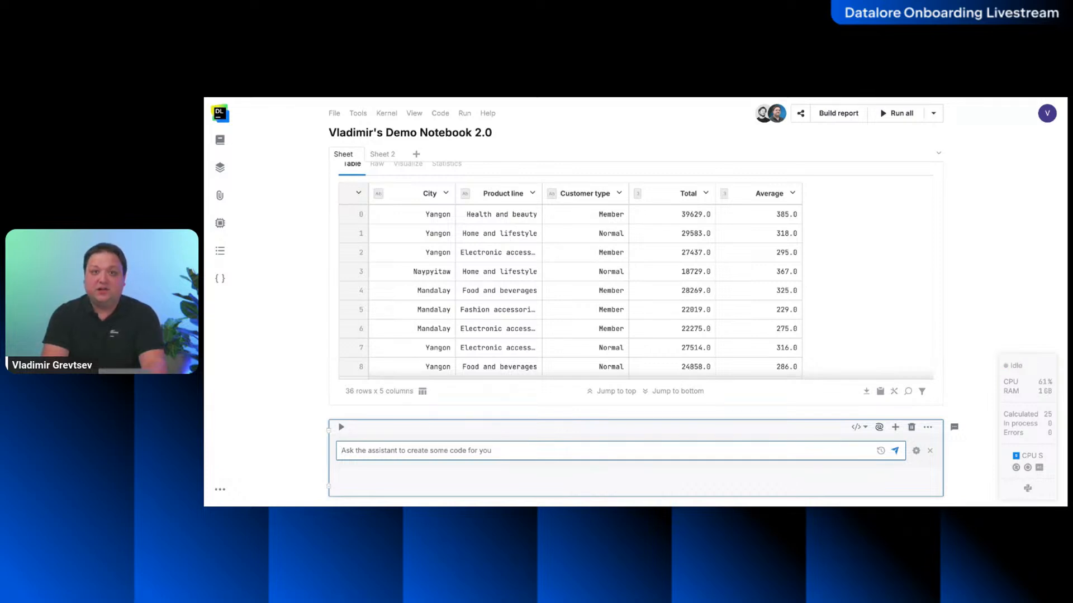
text(Create)
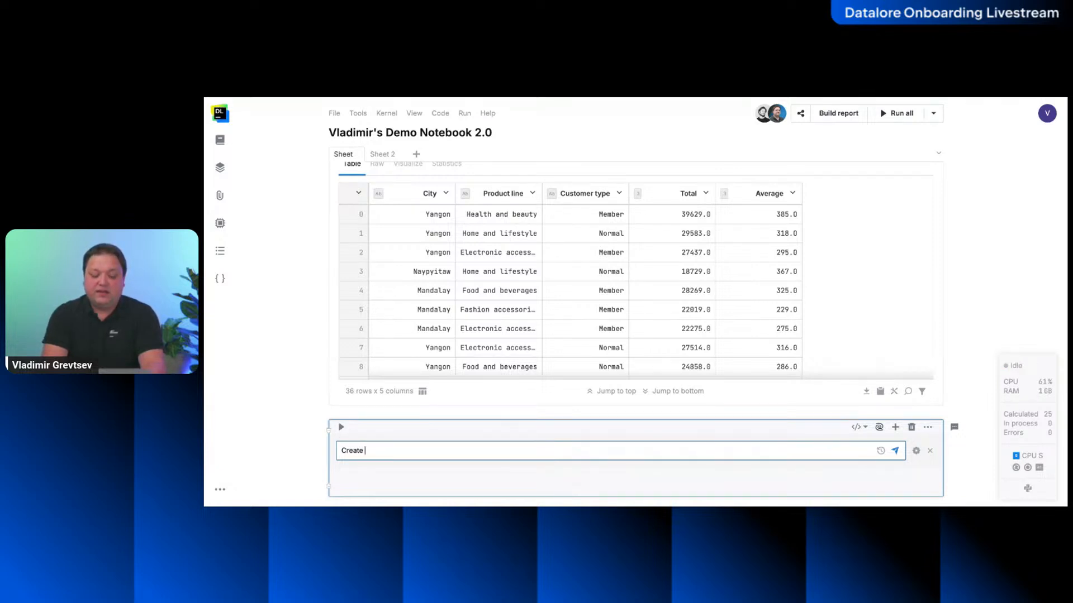
text( a Plotly )
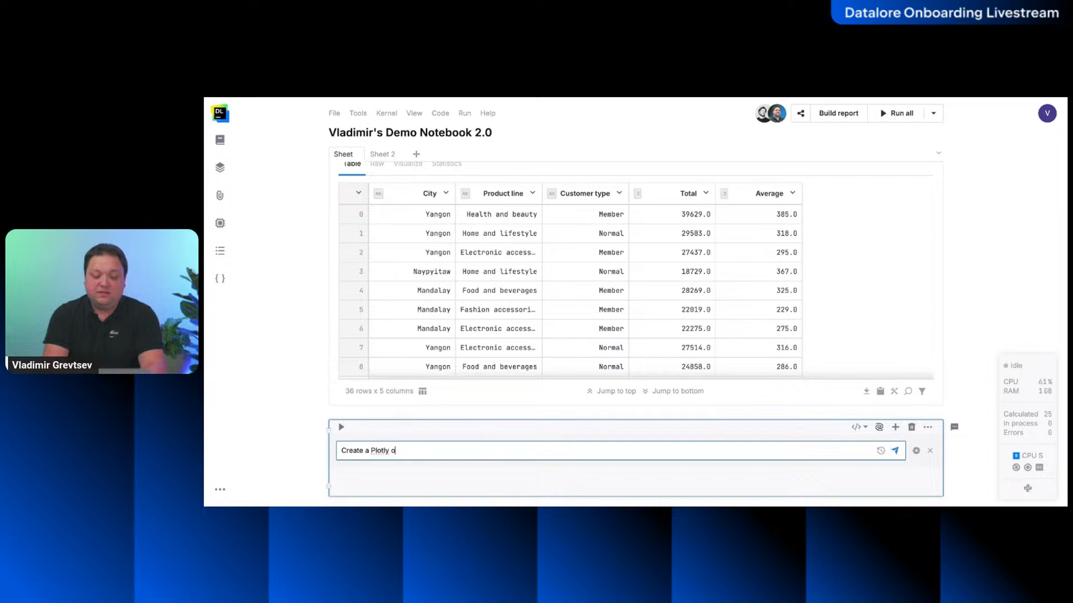
text(o)
key(BackSpace)
text(pie chart showing the distribution)
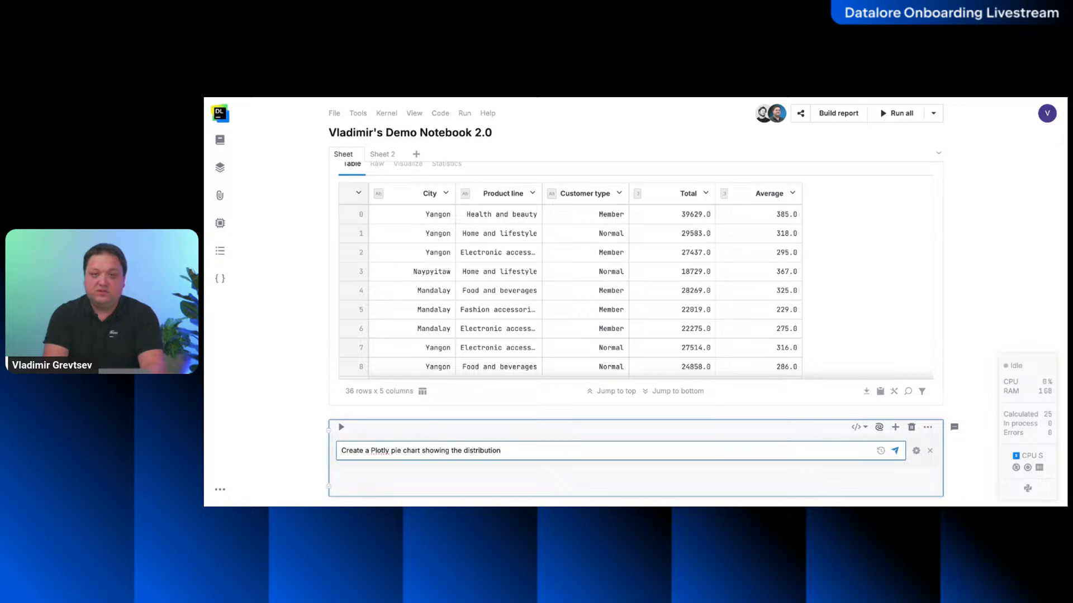
text(City column in the sales_1 dataframe)
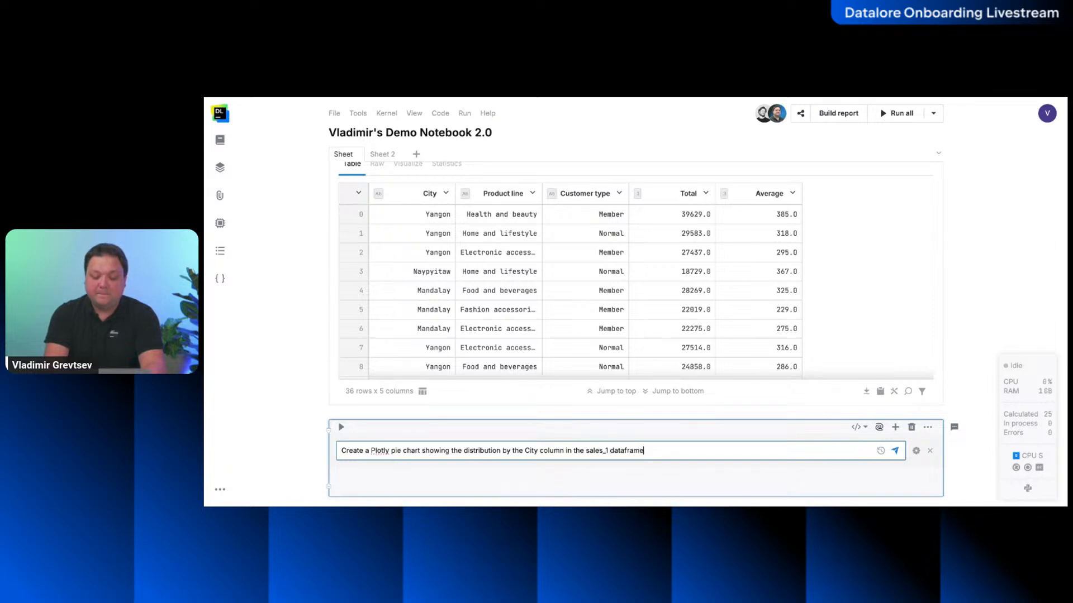
key(Return)
Accept and run the AI's pie chart code, and inspect the city slices of the resulting chart.
scroll(518, 404, down, 3)
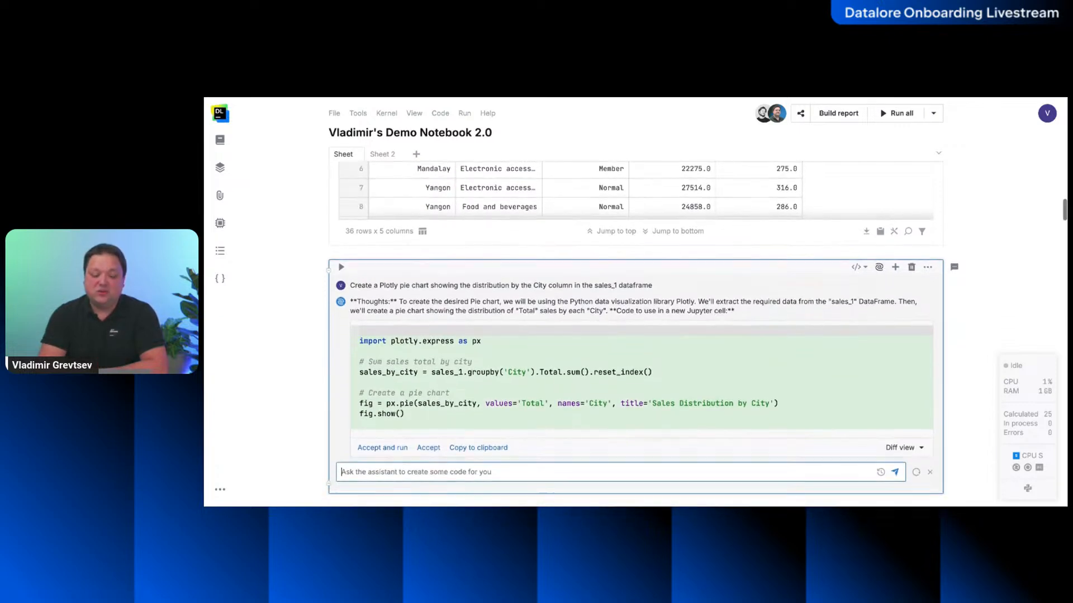
click(395, 438)
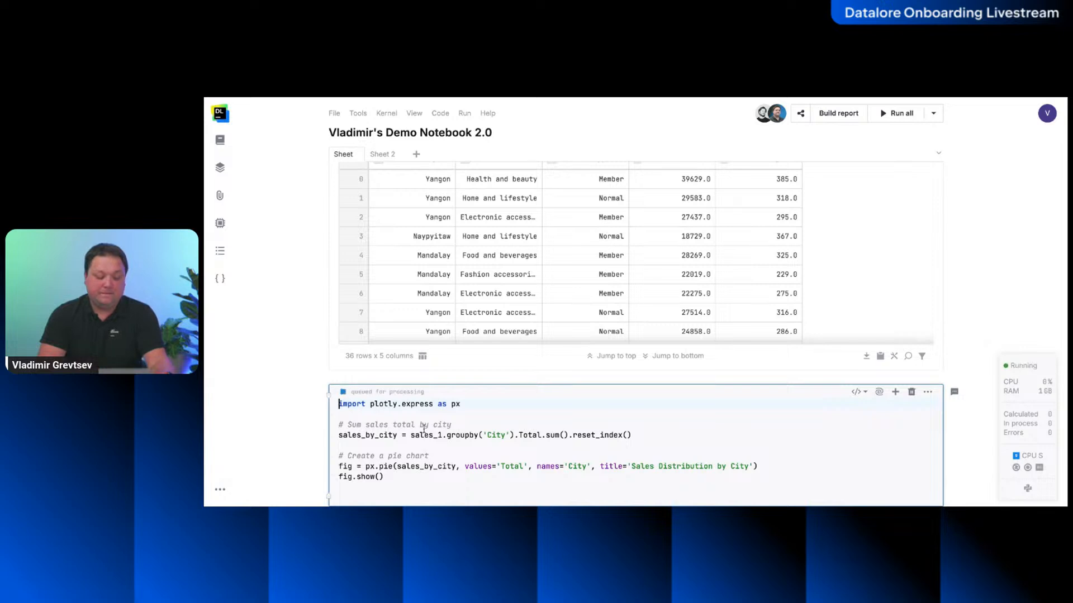
scroll(549, 392, down, 5)
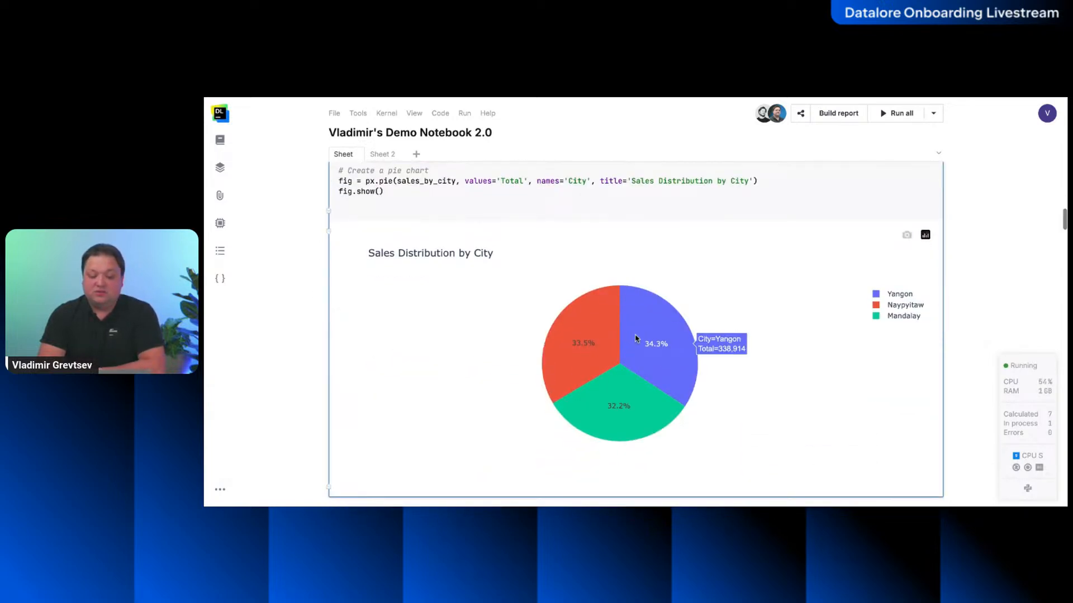
mouse_move(618, 331)
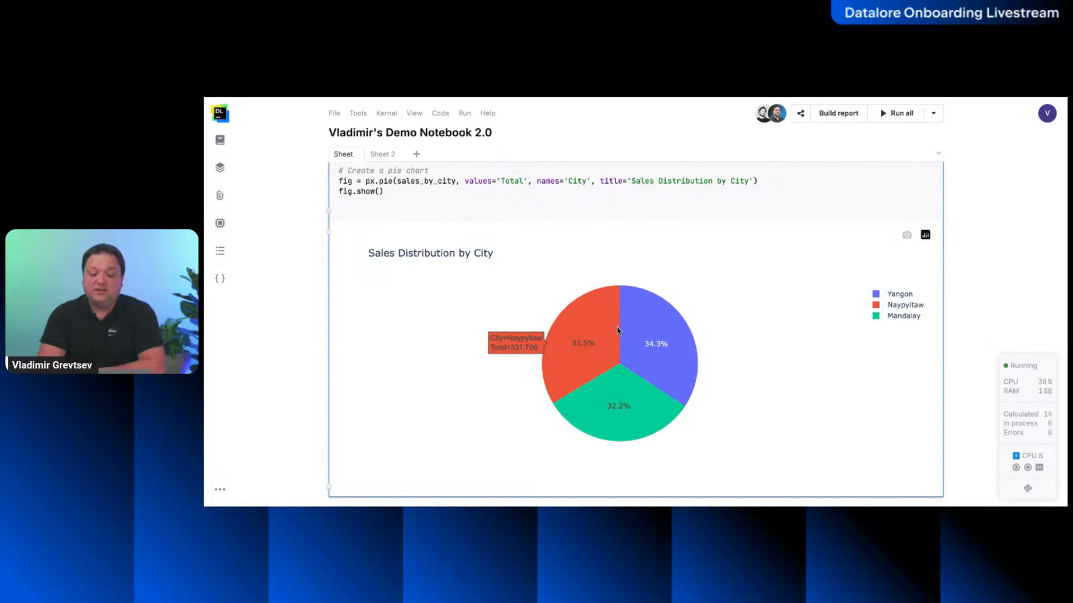
scroll(617, 330, up, 3)
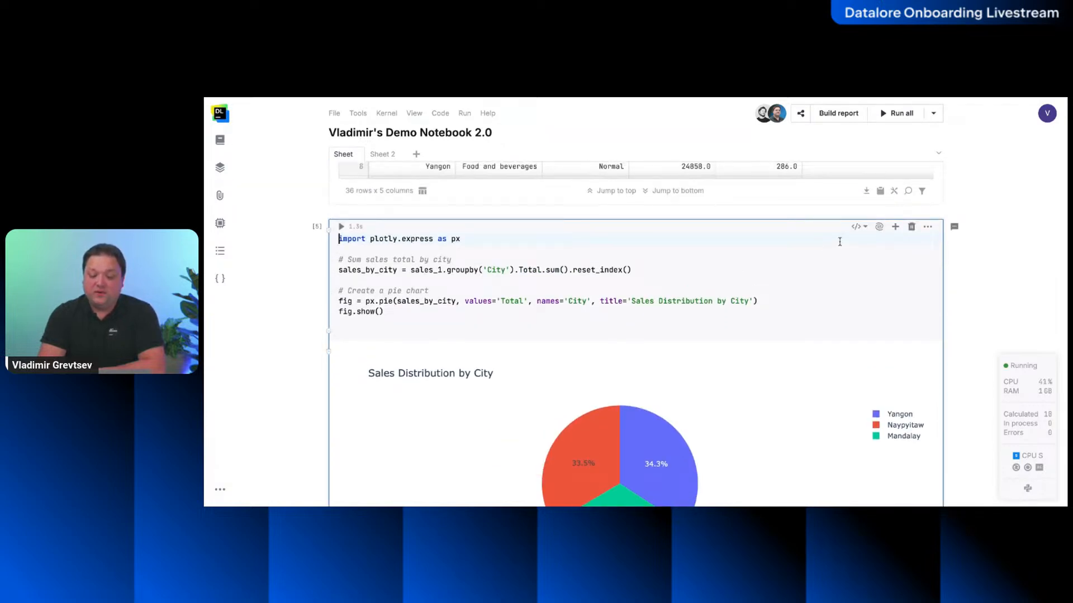
scroll(831, 258, down, 1)
mouse_move(595, 402)
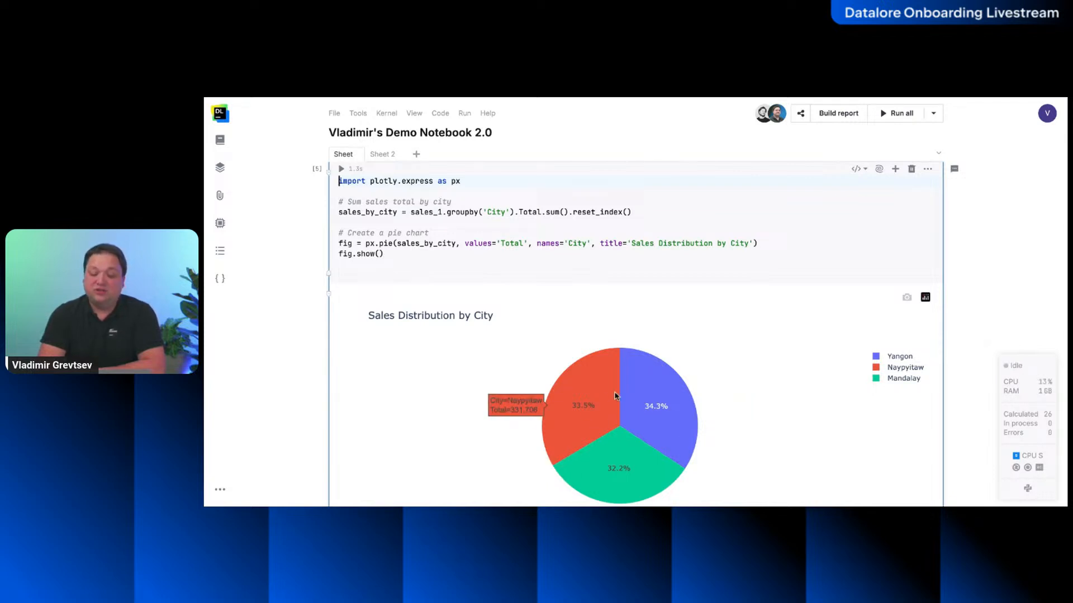
mouse_move(634, 394)
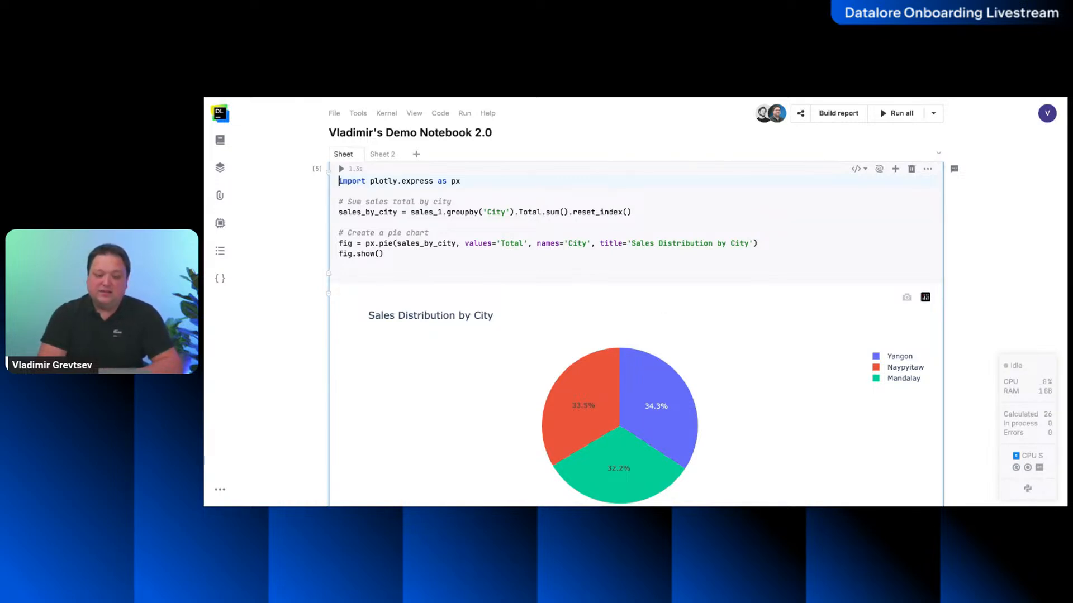
Ask the AI to replace the pie chart with a bar chart correlating City and Customer type, with Total on the Y axis.
scroll(699, 232, up, 2)
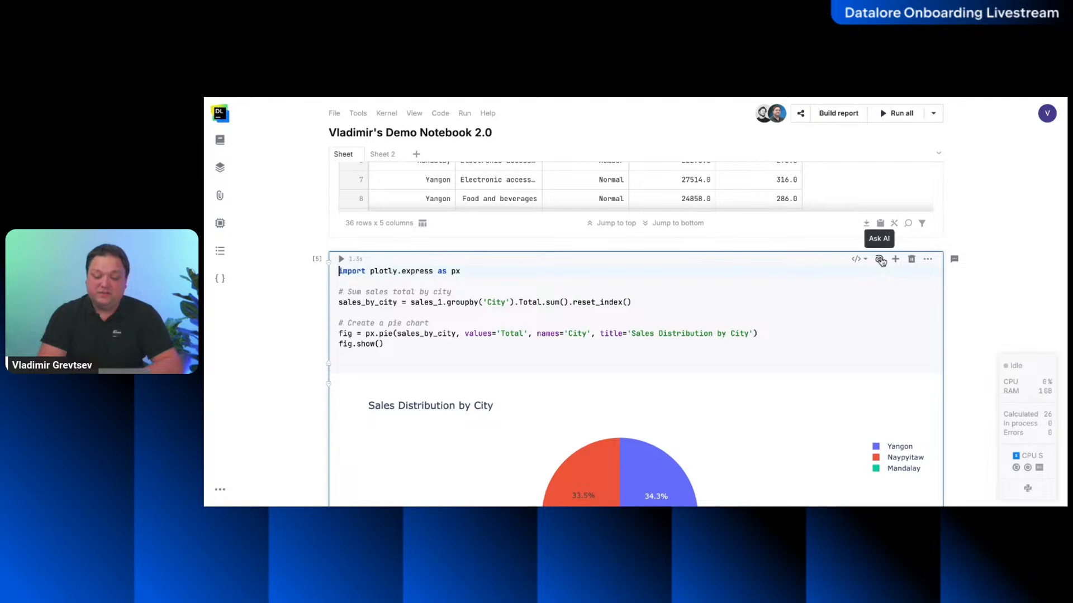
click(879, 260)
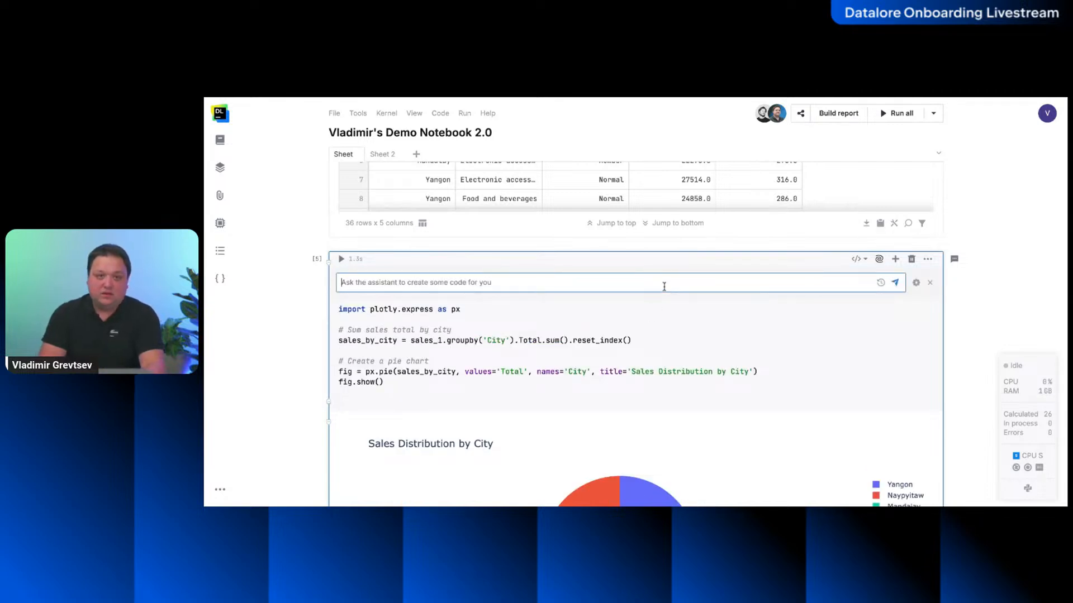
text(Let's replace this with the bar chart, showing)
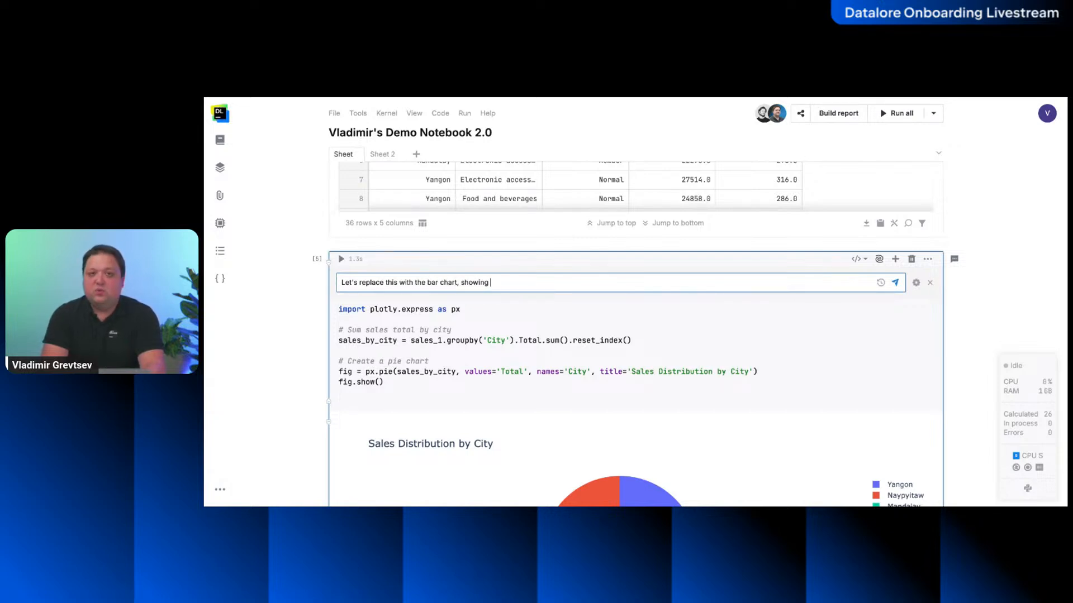
text(thee)
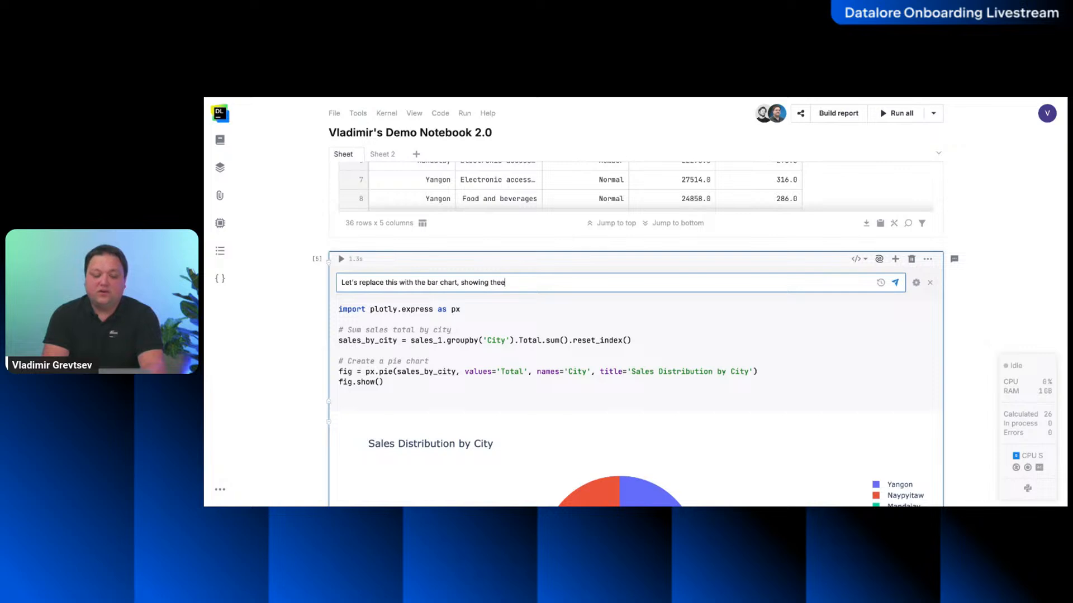
key(BackSpace)
text( correlation between the C)
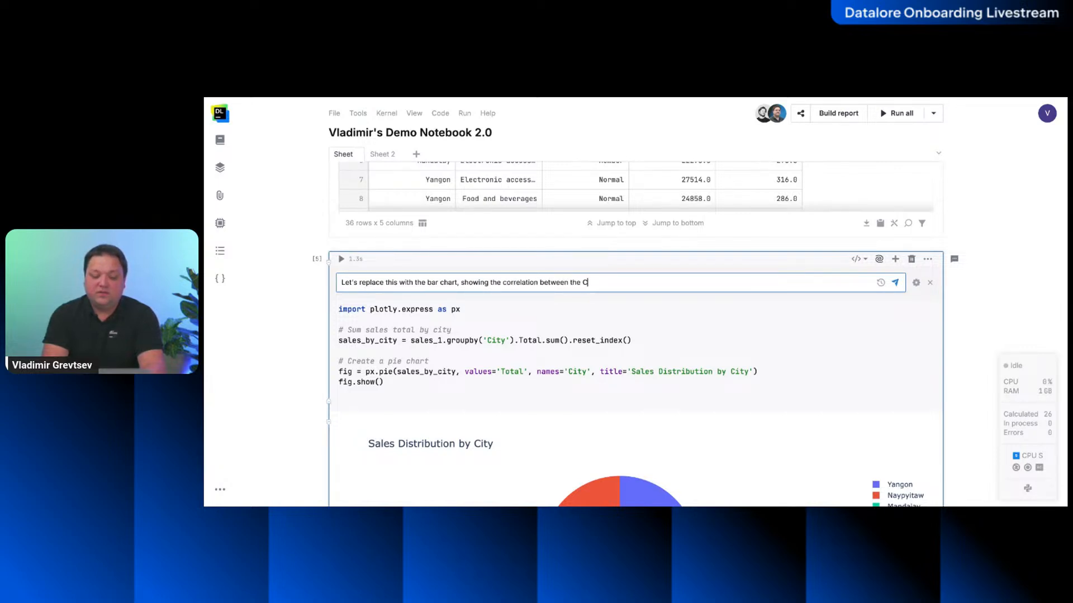
text(ity and)
scroll(637, 338, up, 3)
scroll(637, 338, down, 3)
scroll(637, 338, up, 3)
scroll(637, 338, down, 2)
text(Cu)
text(ts)
key(BackSpace)
key(BackSpace)
text(stomer type,)
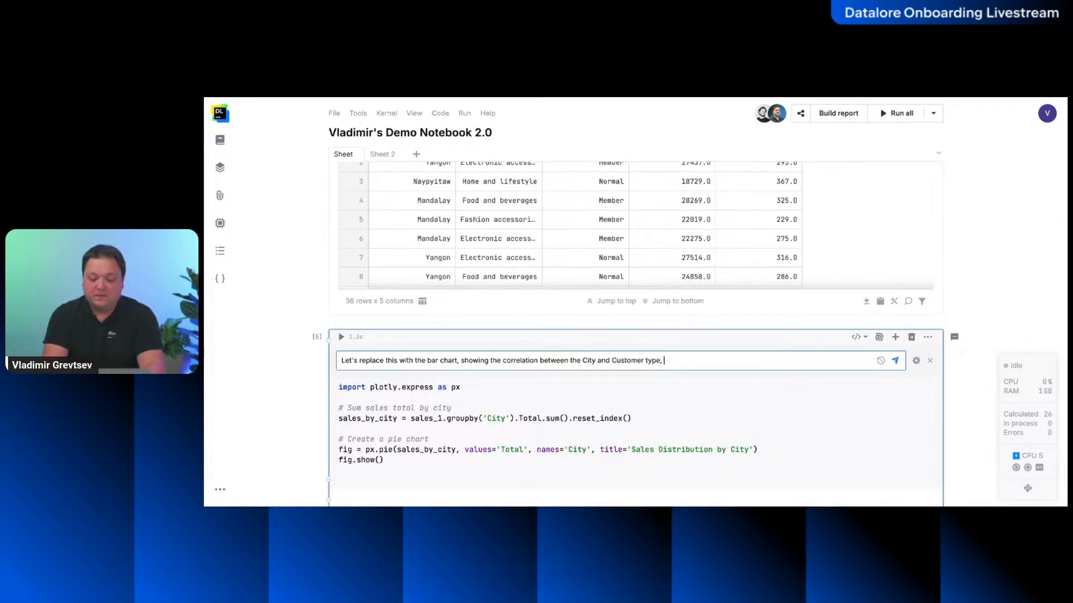
text( shwoing the Total on the Y)
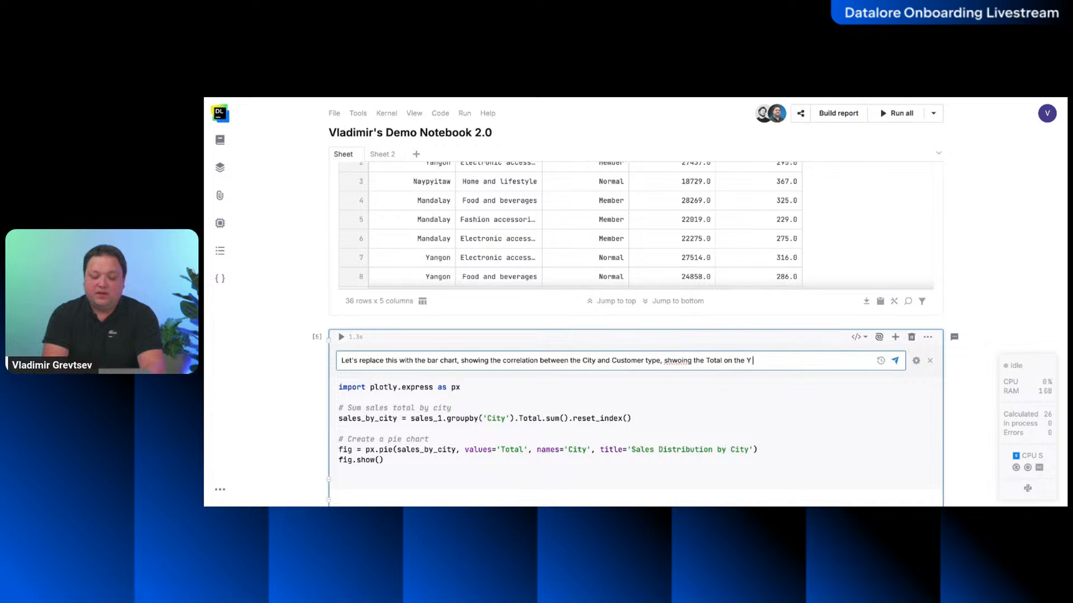
text( axis)
key(Return)
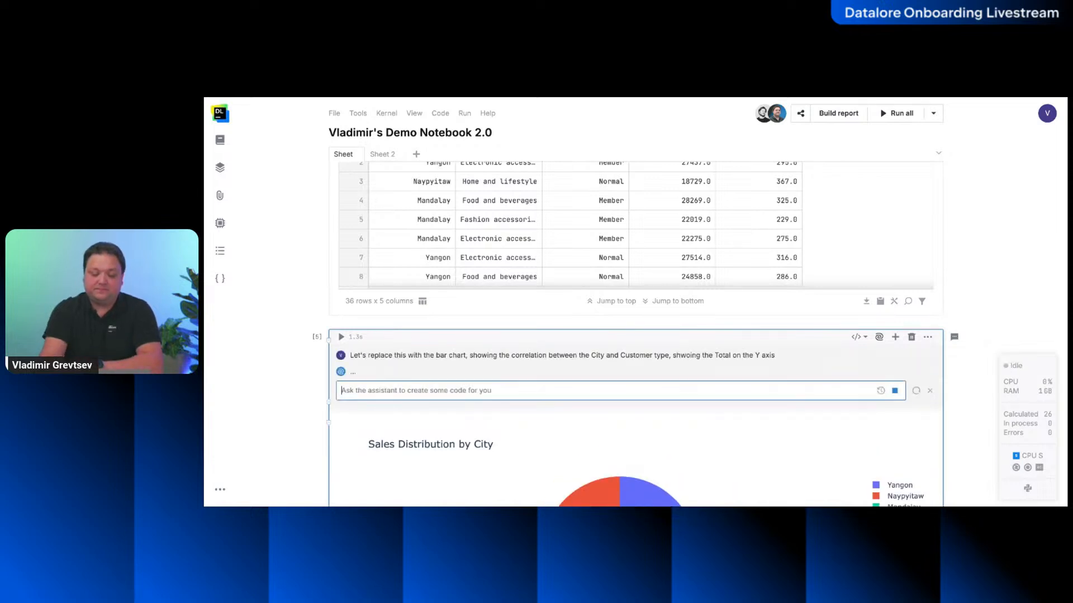
Review the AI's proposed bar chart code changes, accept and run them, and look at the resulting chart.
scroll(726, 390, down, 3)
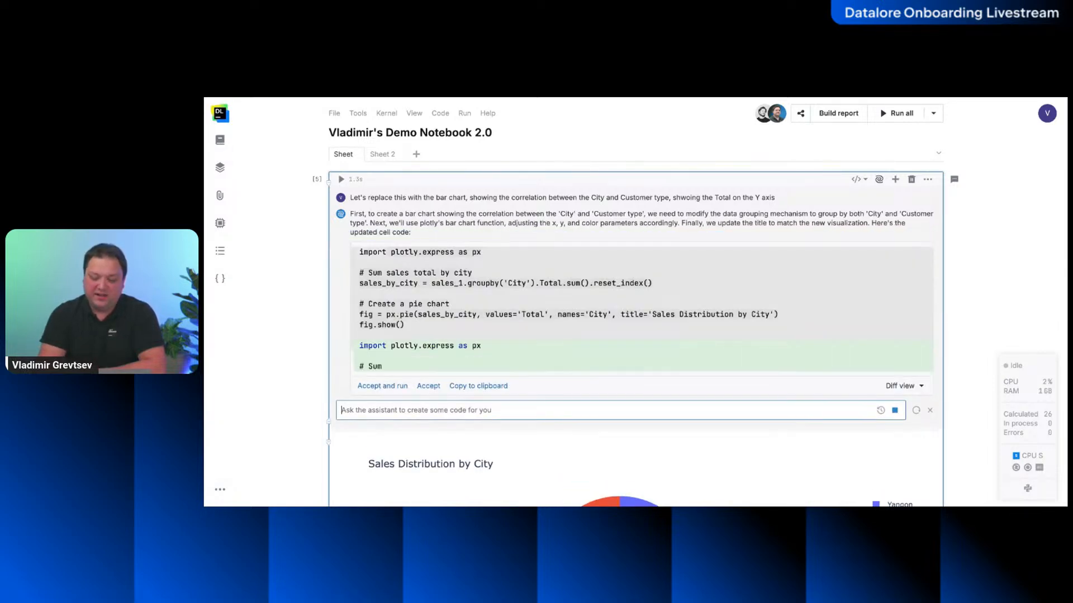
scroll(550, 320, down, 1)
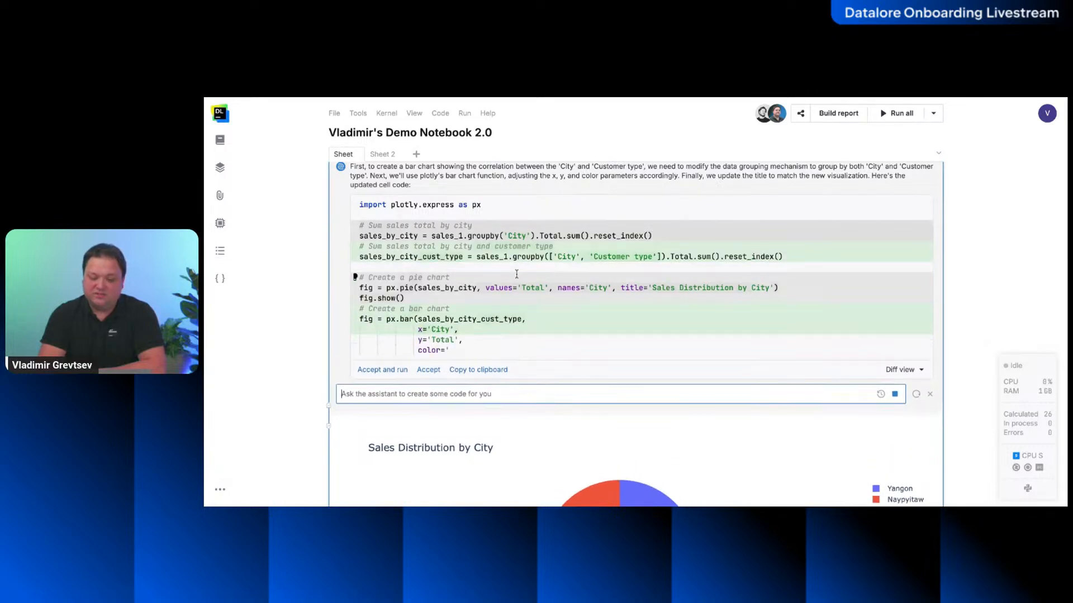
scroll(516, 274, down, 2)
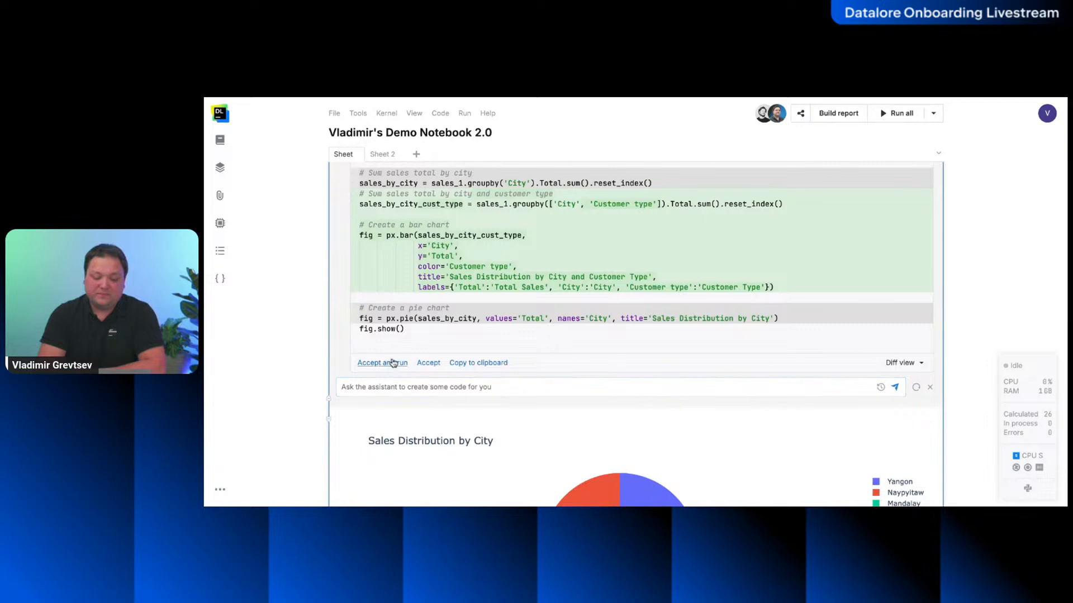
click(383, 362)
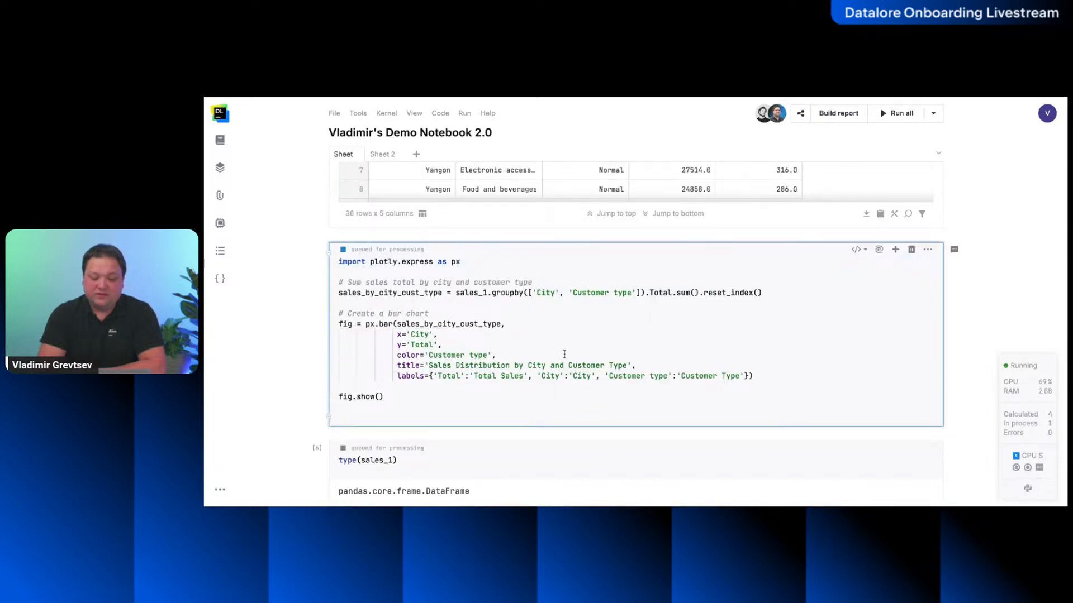
scroll(618, 383, down, 5)
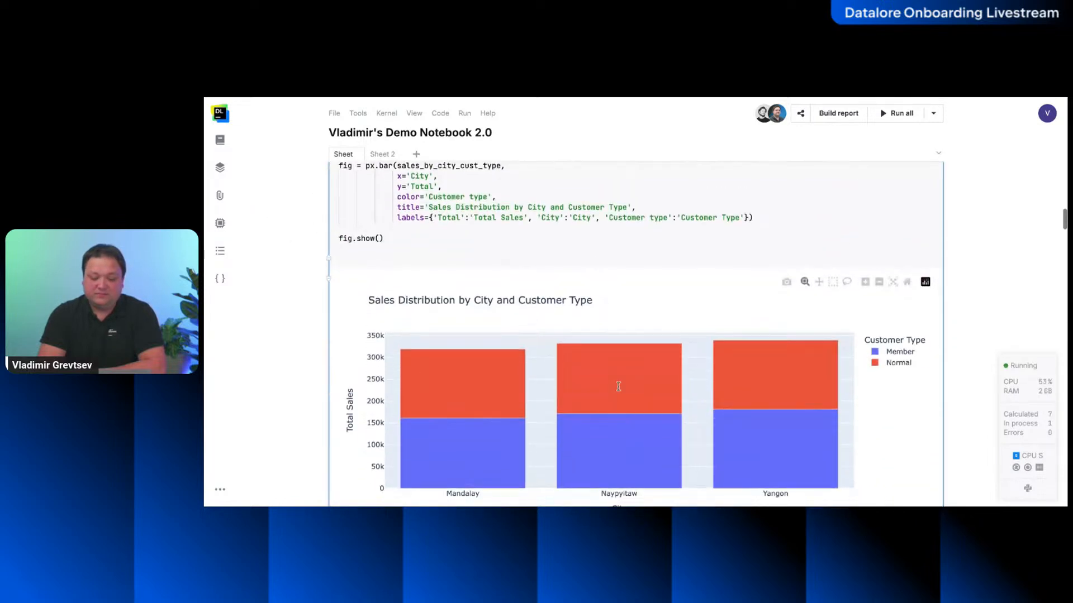
scroll(617, 386, down, 3)
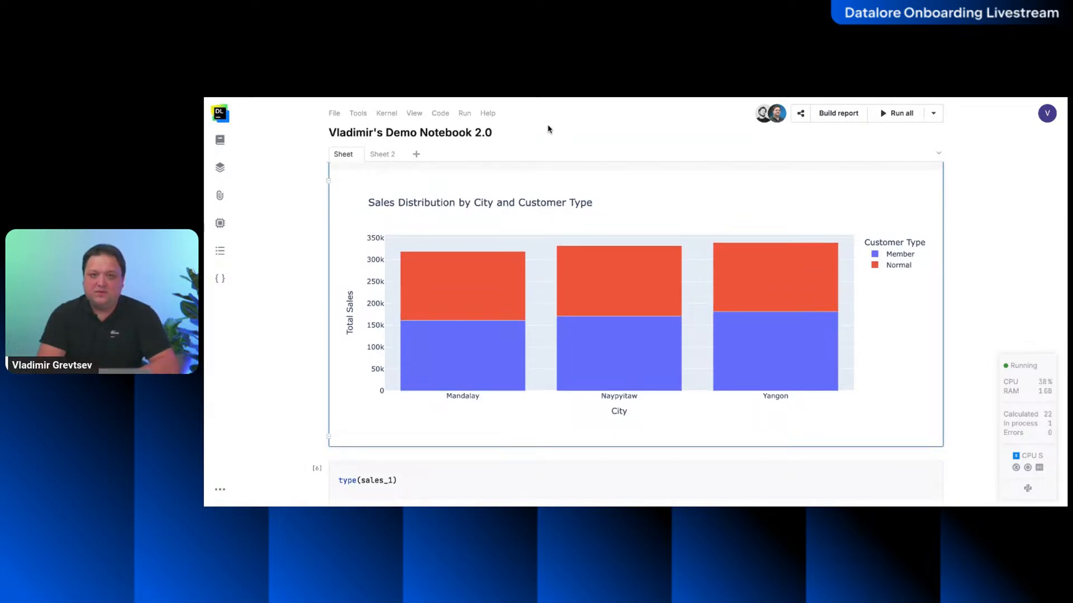
Ask the AI on the bar chart cell: "I want the customer types to be separate bars within a single chart, not a single bar".
scroll(684, 199, up, 1)
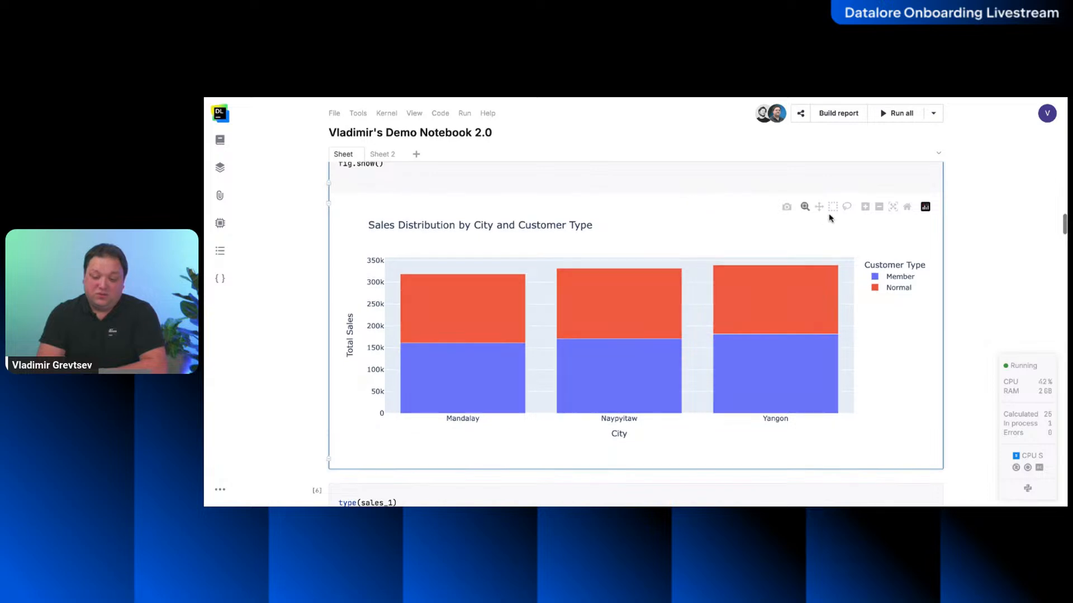
scroll(817, 224, up, 5)
scroll(792, 346, up, 1)
click(879, 219)
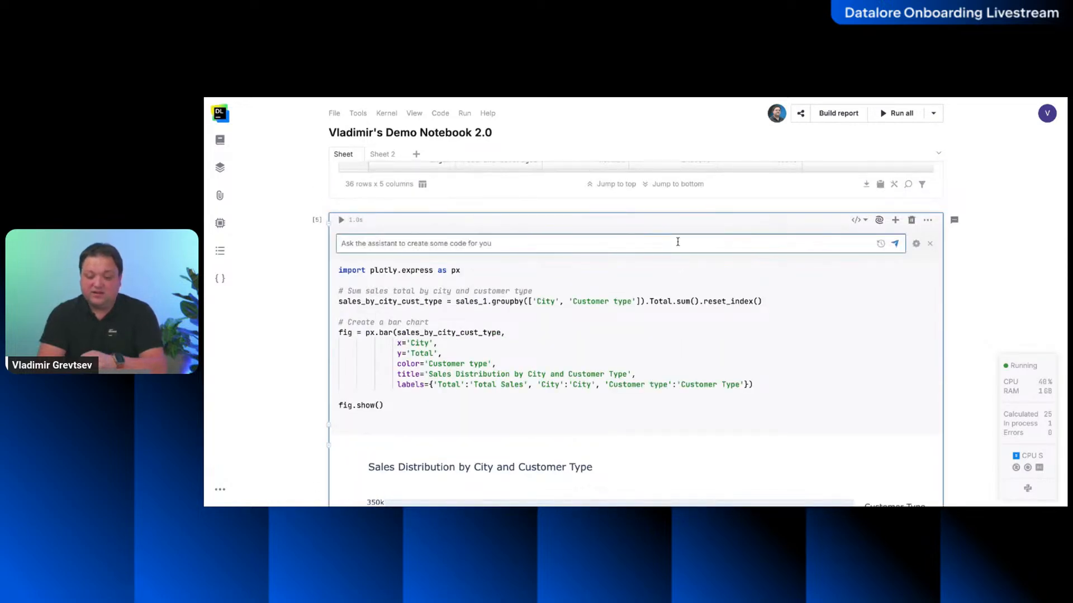
text(i es)
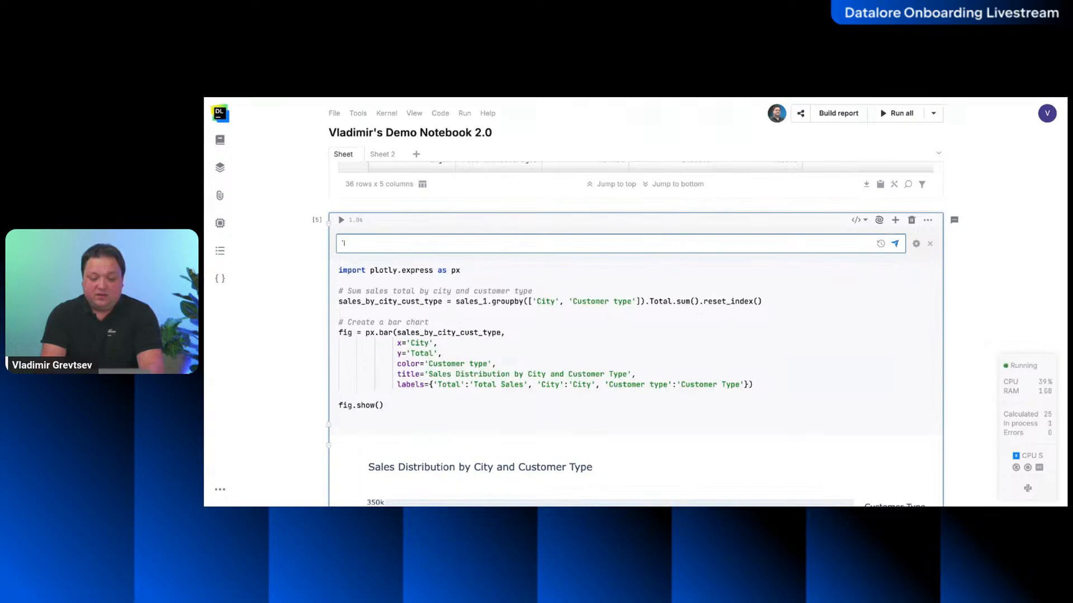
text( want the customer tyep)
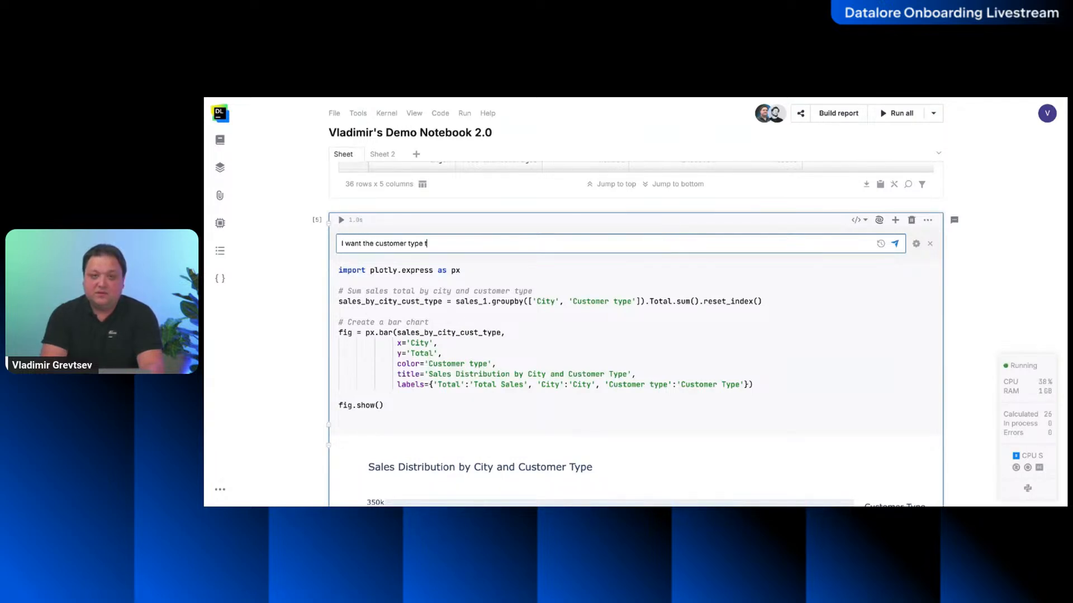
key(BackSpace)
key(BackSpace)
key(BackSpace)
text(s to be separa)
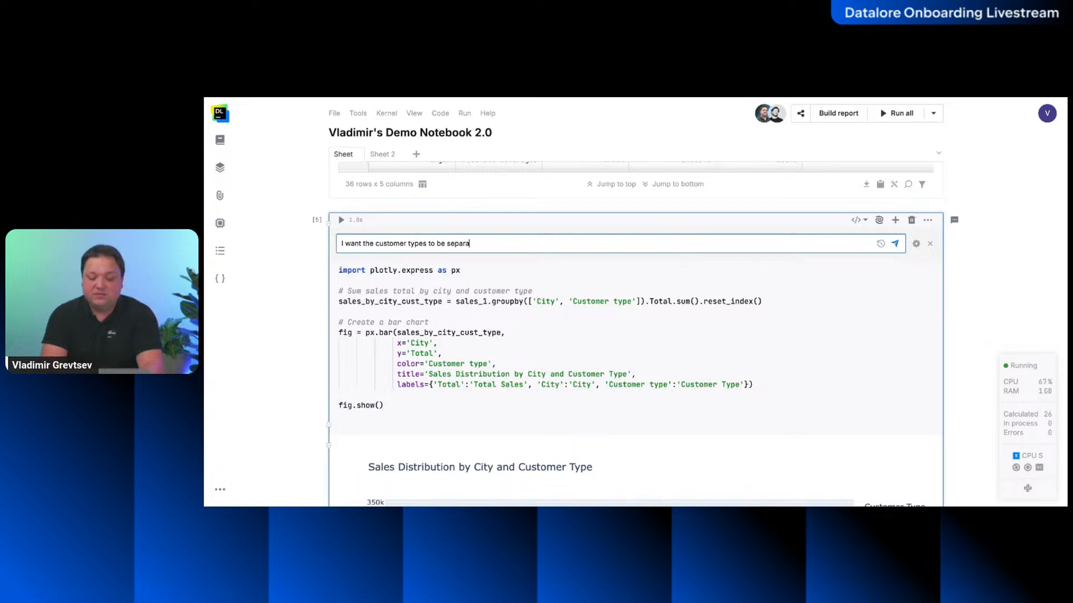
text(te bars,)
key(BackSpace)
key(BackSpace)
text(within a single ch)
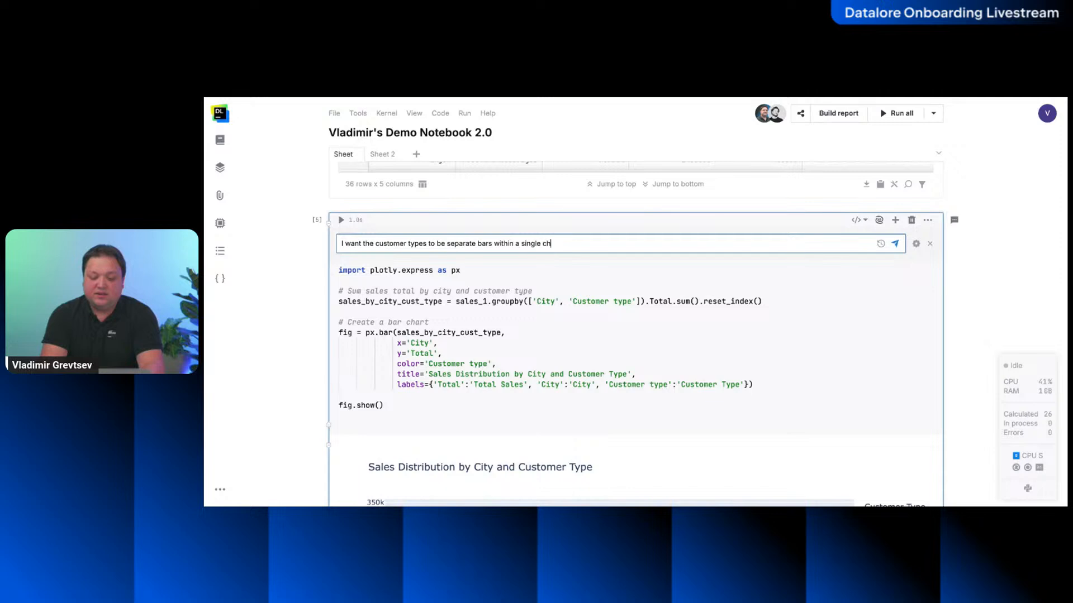
text(art, not a single bar)
key(Return)
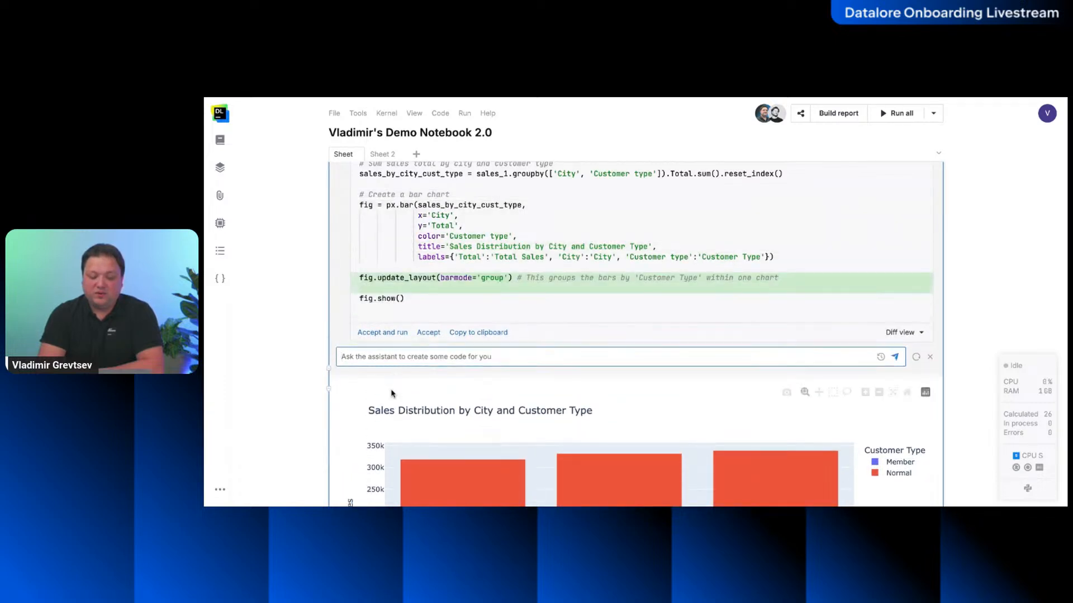
Accept and run the AI's grouped bar mode code, and look at the resulting chart.
click(382, 333)
click(341, 241)
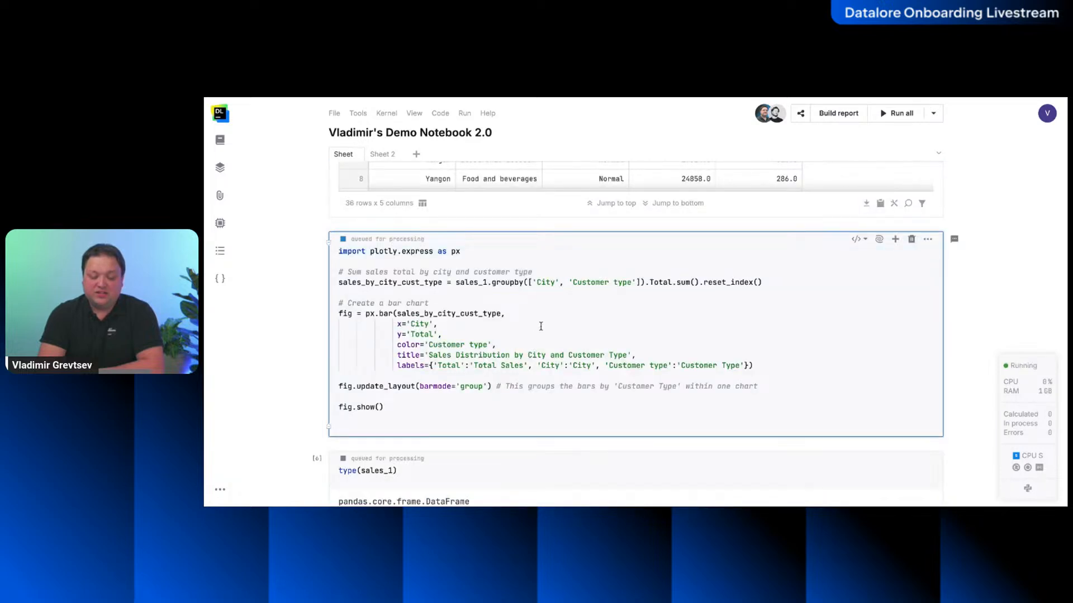
scroll(594, 339, down, 5)
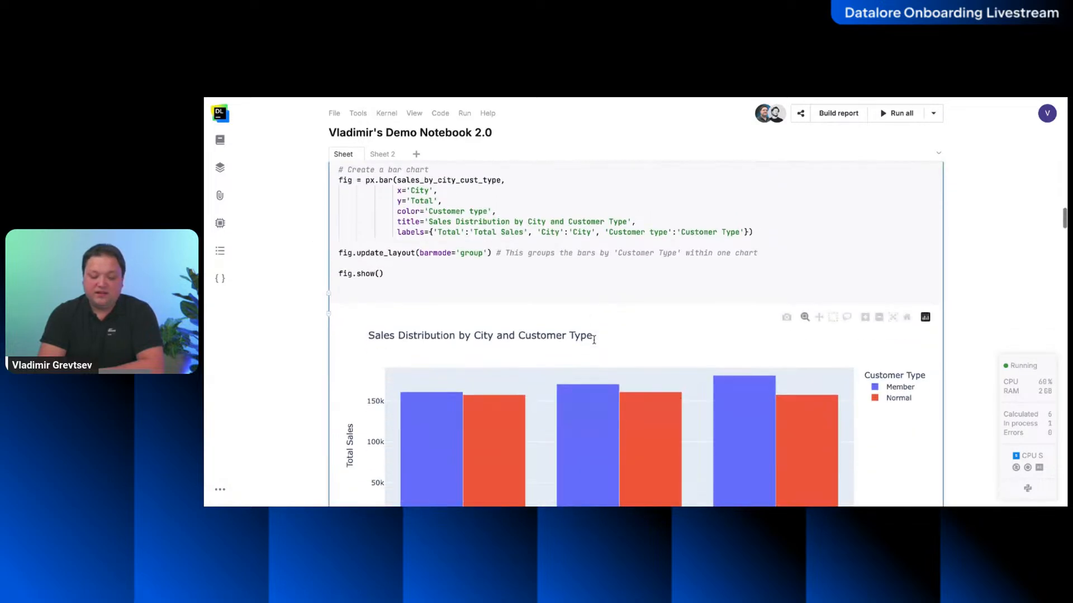
scroll(594, 339, up, 1)
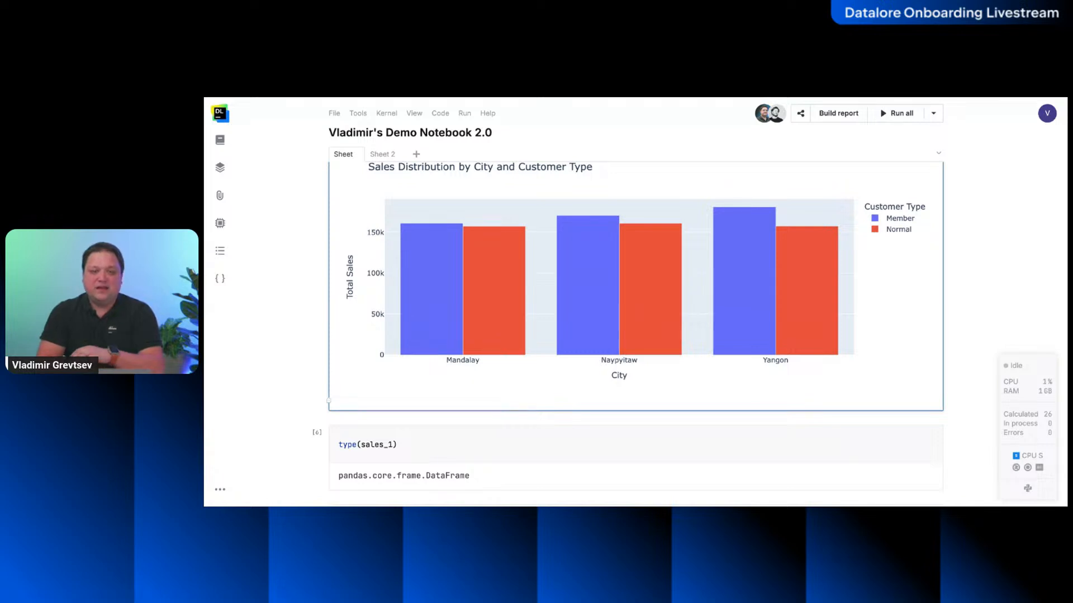
Review the settings of the membership level dropdown control above the SQL cell, and close them without changes.
scroll(636, 329, up, 6)
scroll(636, 329, up, 10)
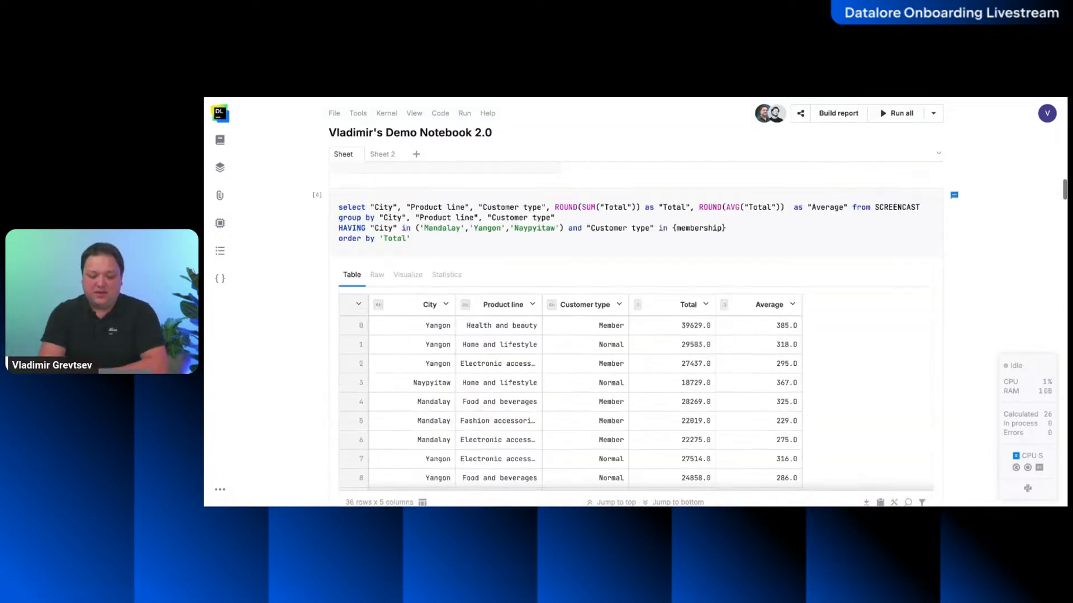
scroll(502, 329, down, 1)
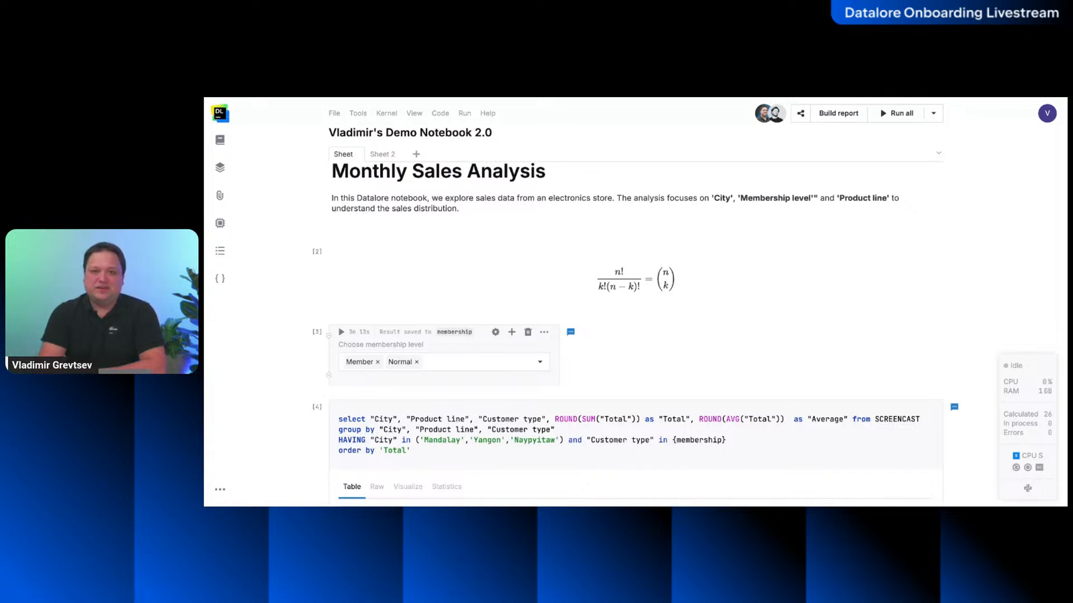
click(495, 333)
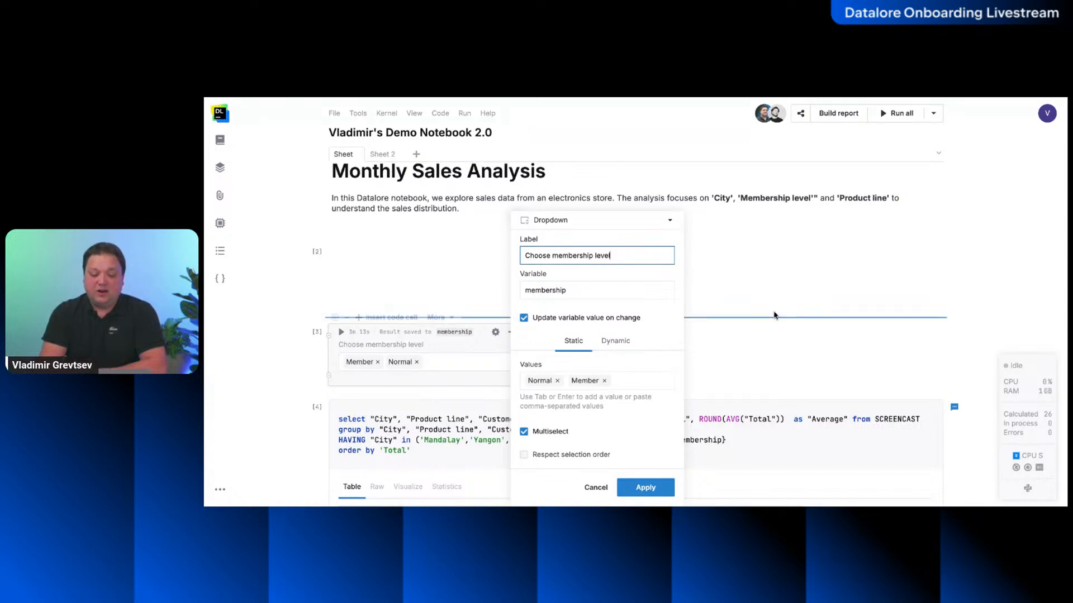
click(796, 296)
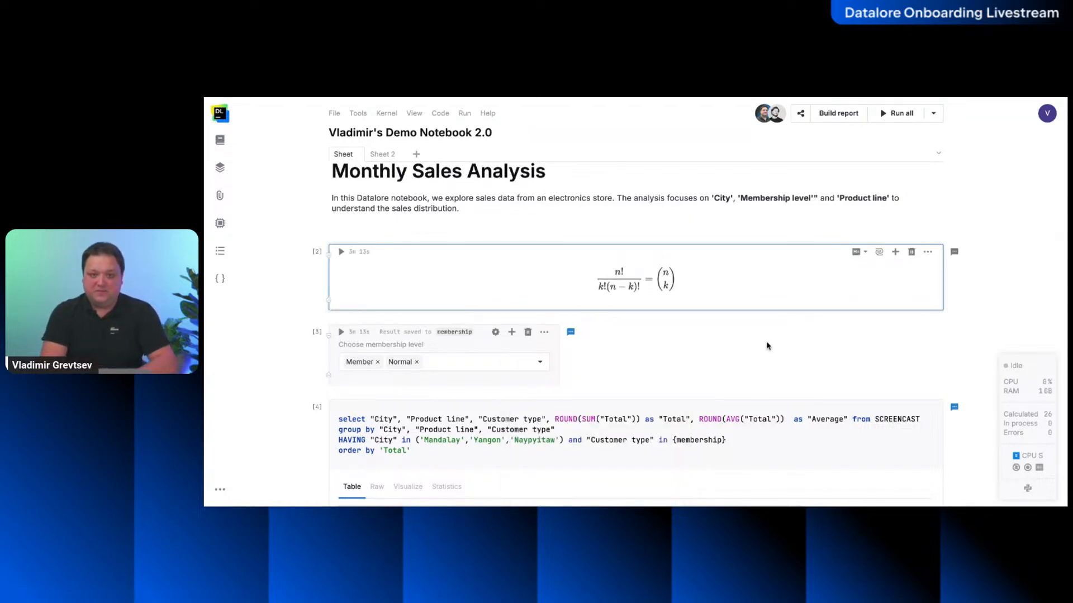
Rerun the Snowflake SQL cell that groups sales by city, product line and customer type.
scroll(767, 345, down, 2)
scroll(568, 287, down, 2)
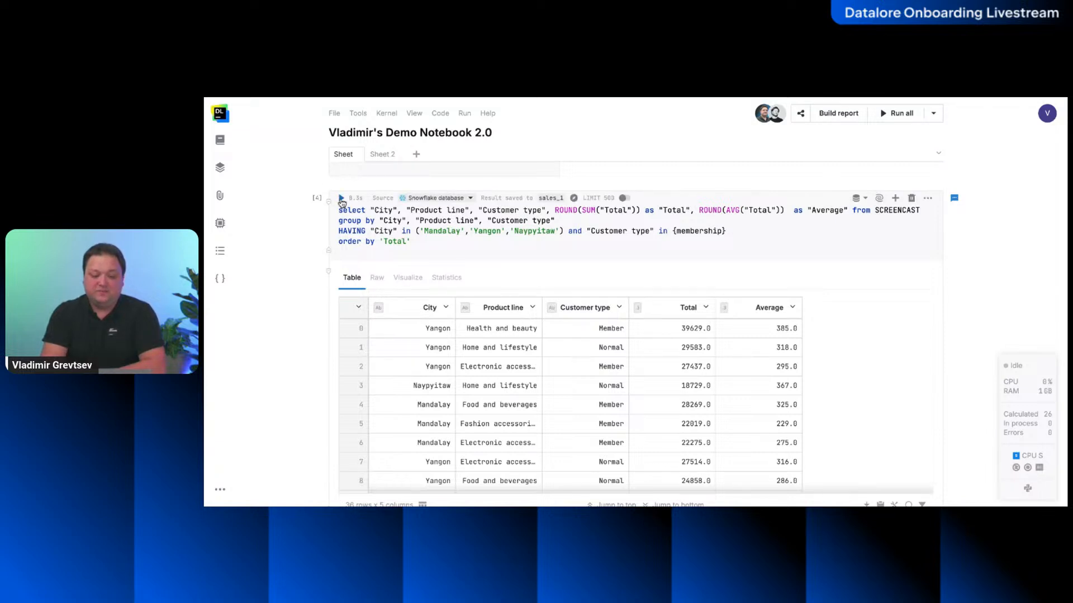
click(341, 198)
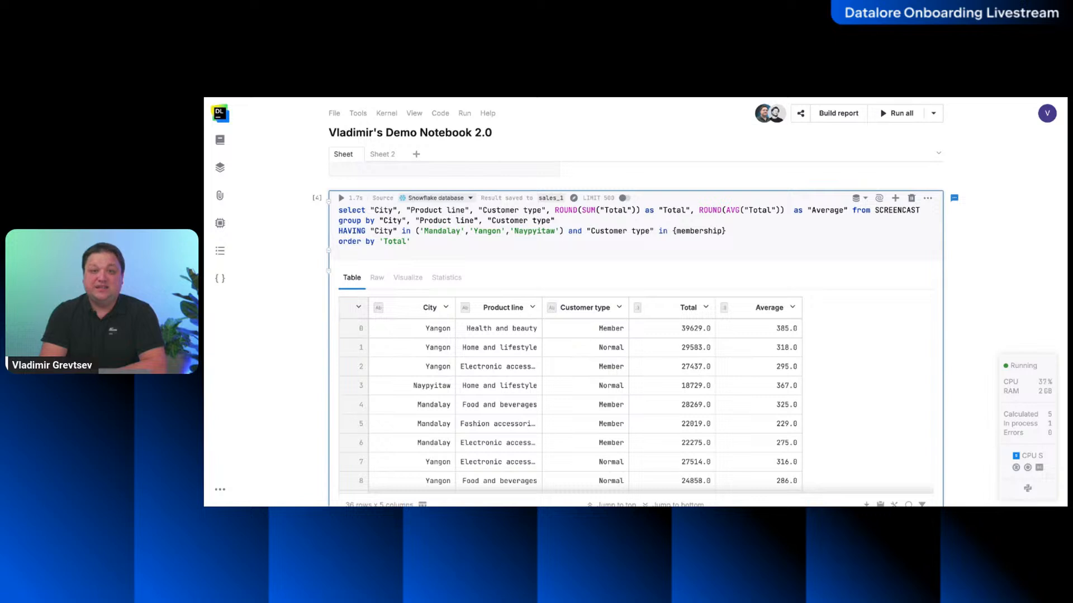
Review the database connections and other data sources available to the SQL cell, keeping Snowflake database selected.
click(470, 198)
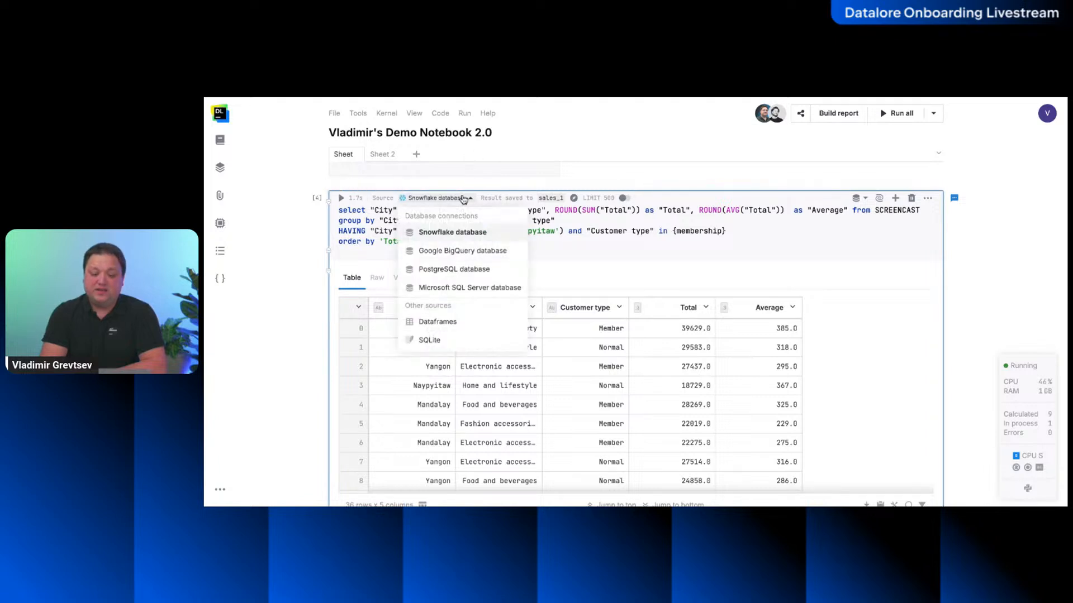
click(580, 243)
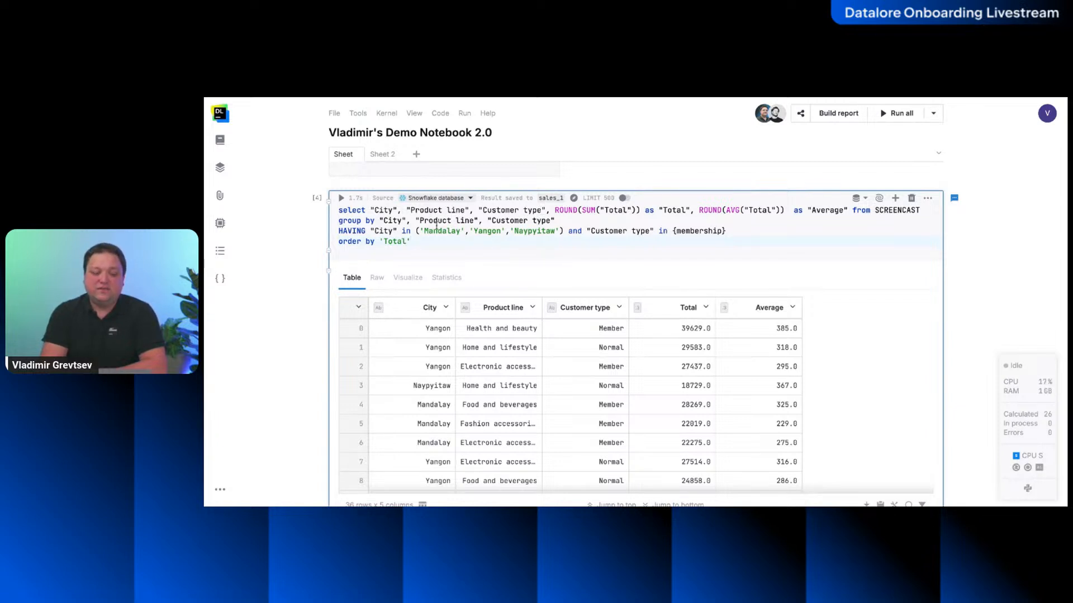
click(458, 199)
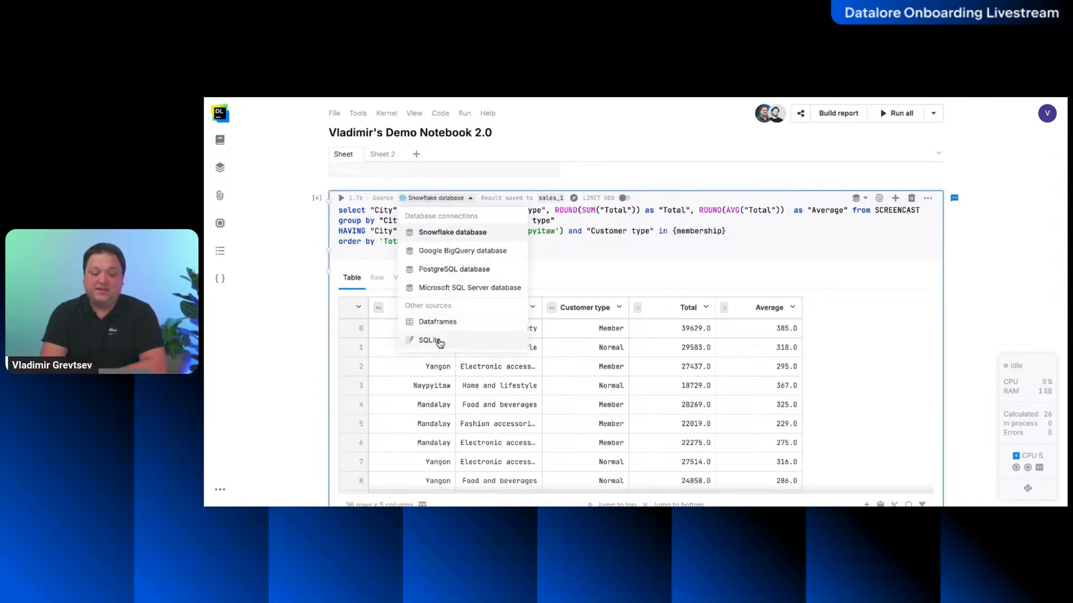
click(626, 270)
Examine how the sales_1 dataframe from the Snowflake cell is reused in the type check and the SELECT DISTINCT query cell.
scroll(627, 270, down, 10)
scroll(627, 270, down, 5)
scroll(415, 199, up, 1)
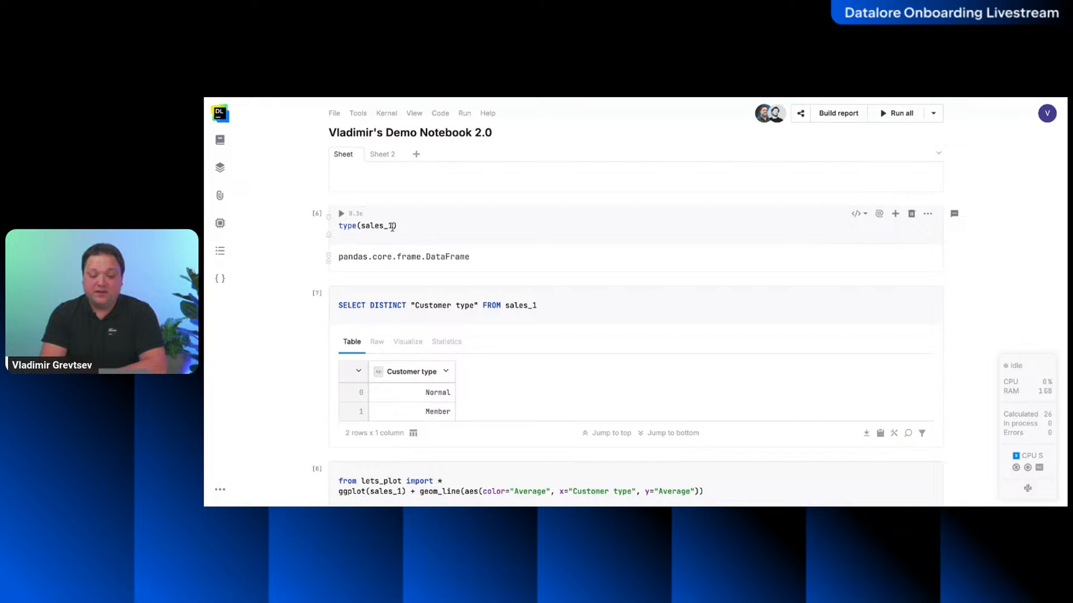
scroll(392, 226, up, 15)
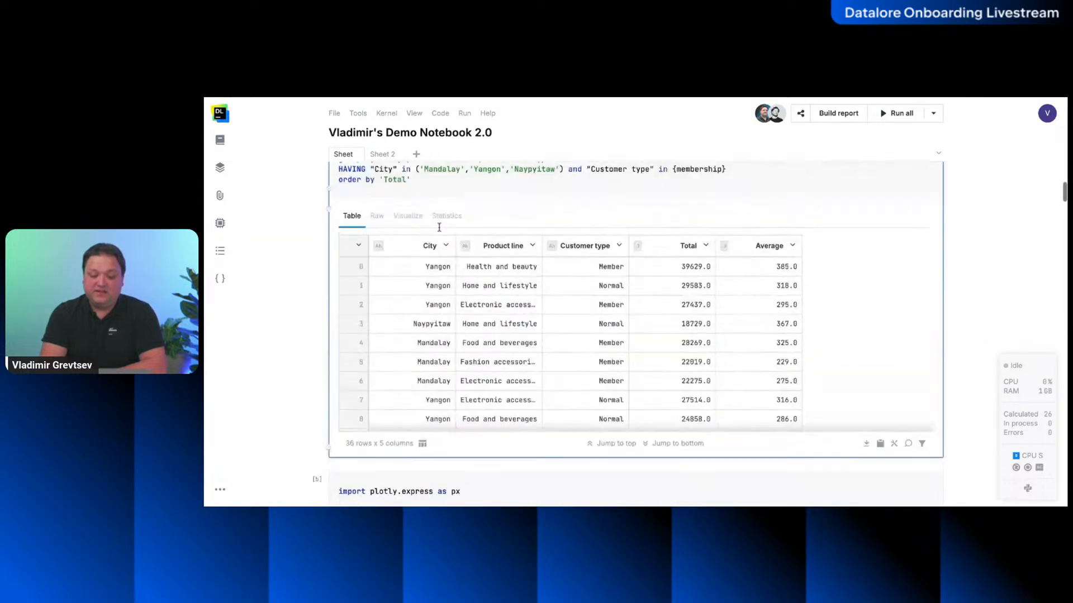
scroll(439, 226, up, 5)
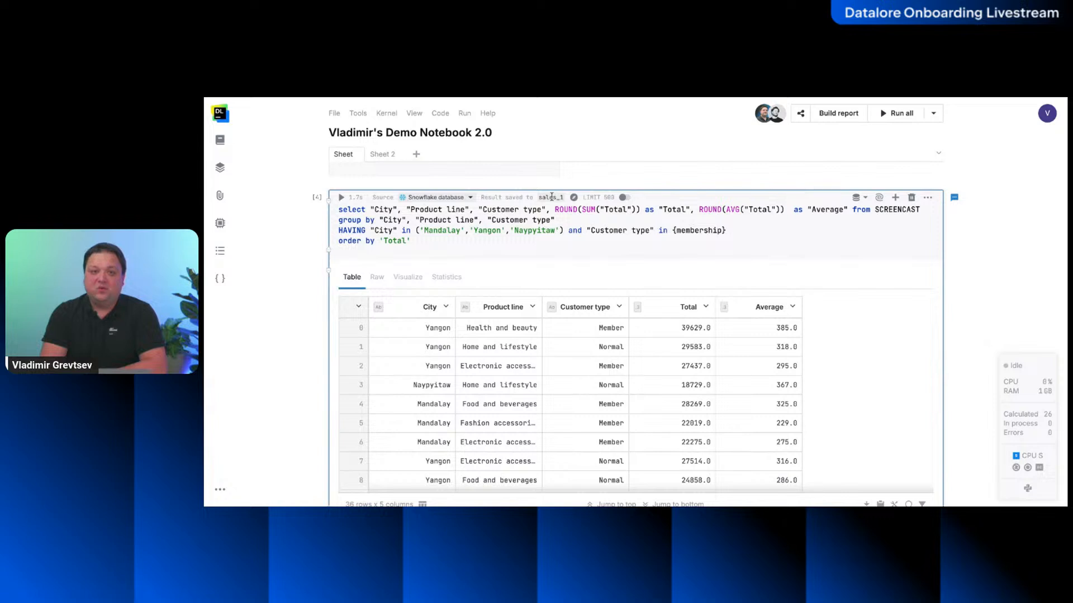
scroll(525, 234, down, 12)
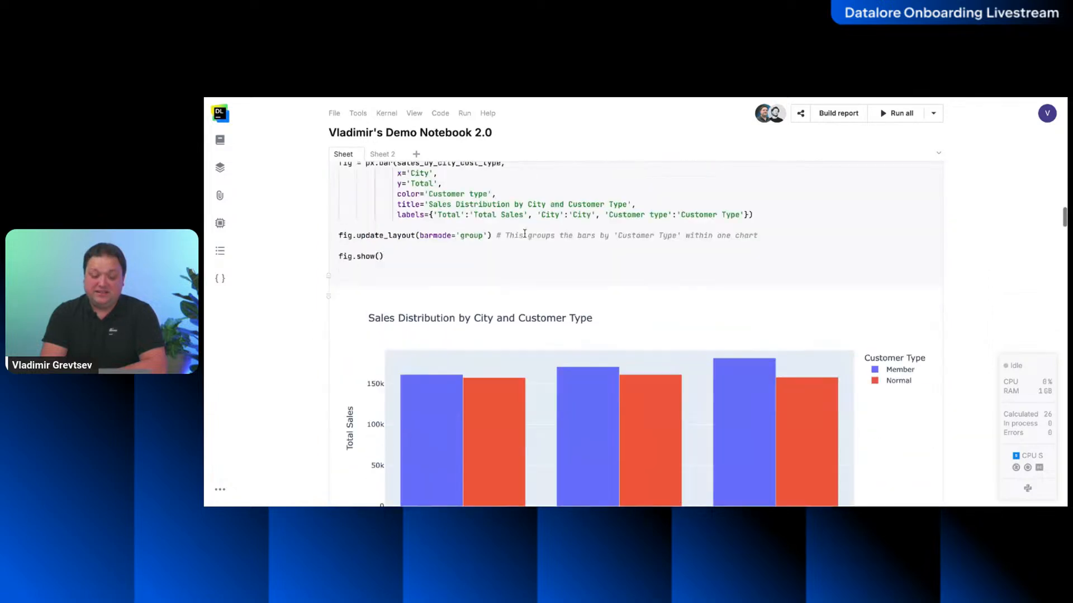
scroll(524, 234, down, 7)
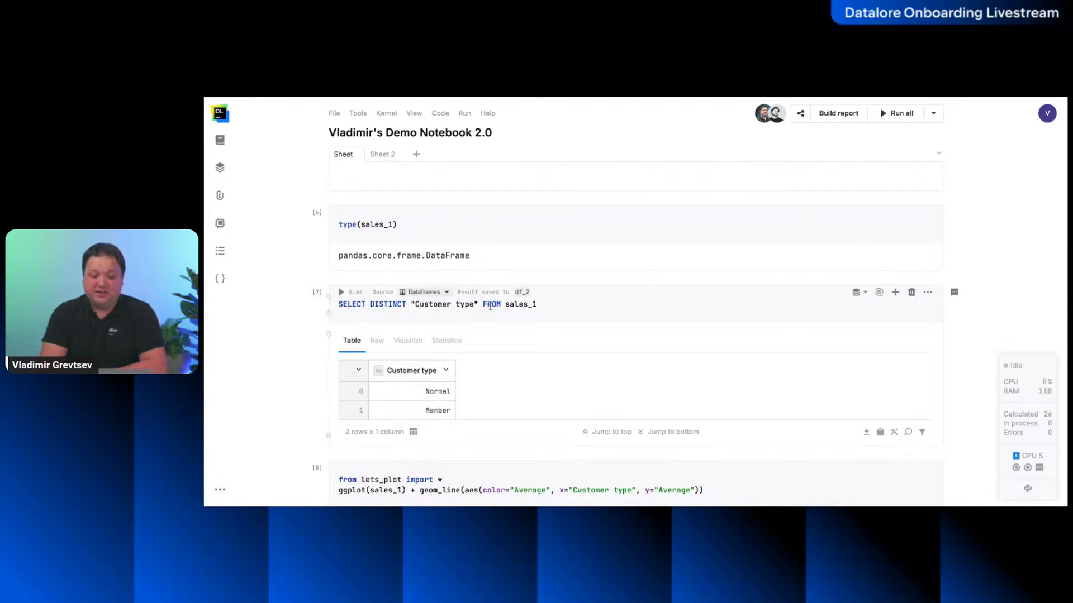
double_click(522, 304)
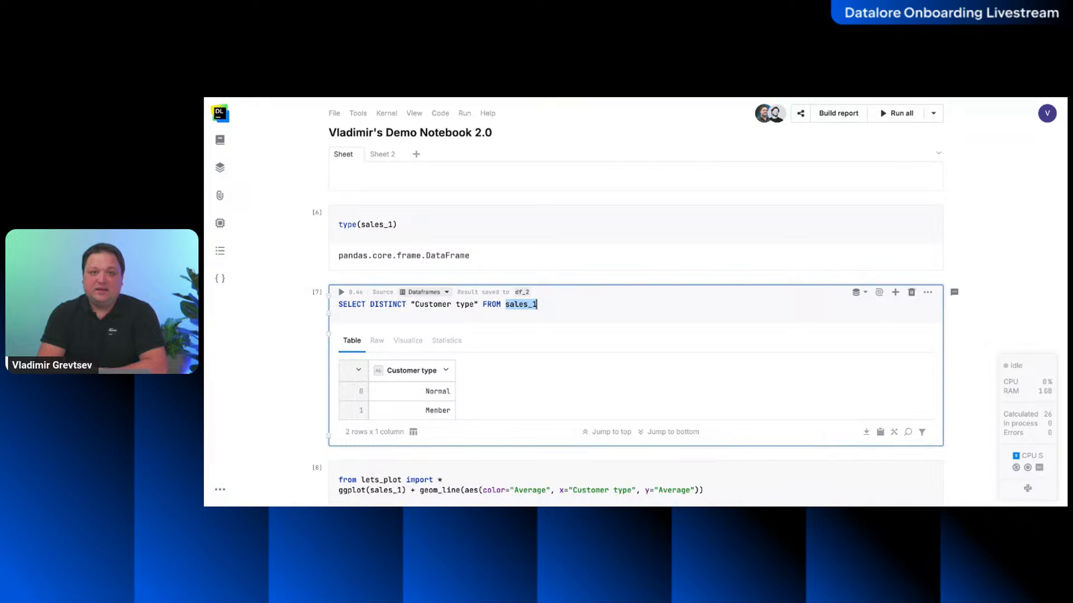
Filter the Snowflake query's result table to Total >= 10000, and export the filter to a code cell.
scroll(632, 335, up, 10)
scroll(631, 335, up, 5)
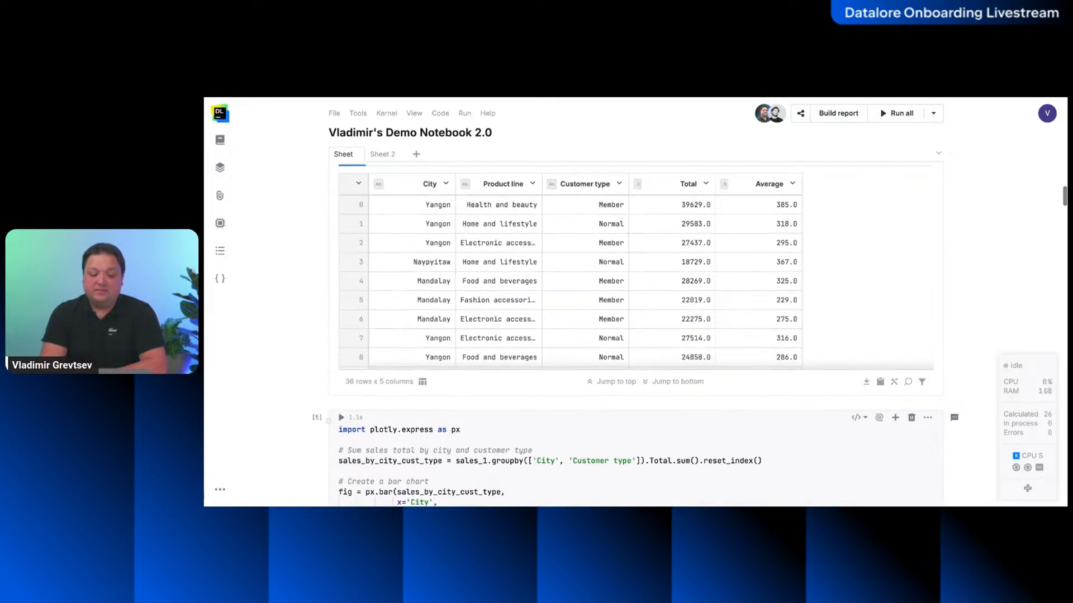
scroll(632, 335, up, 2)
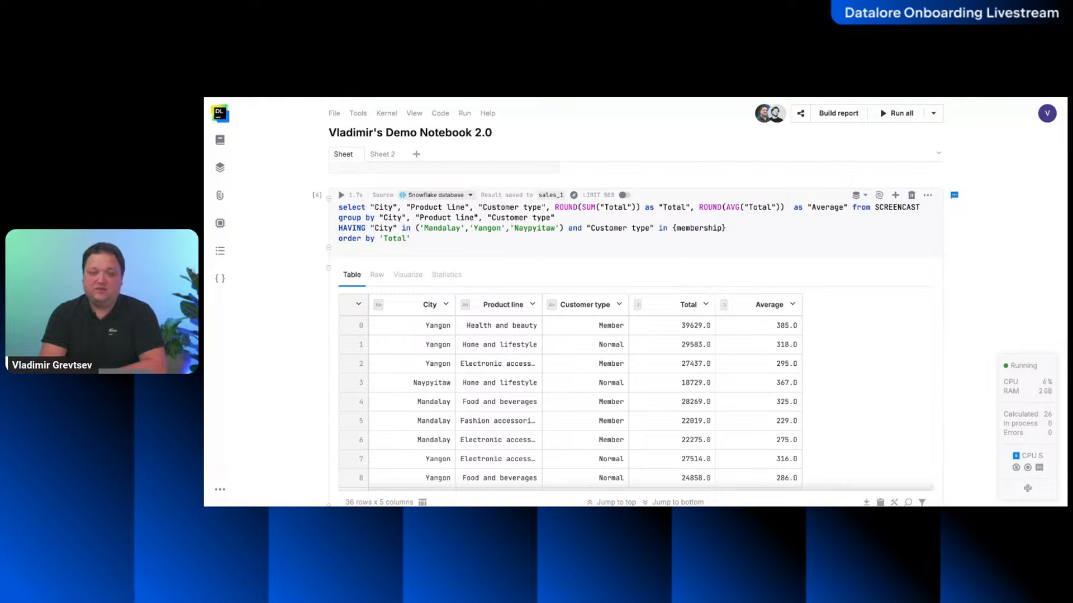
scroll(407, 259, down, 1)
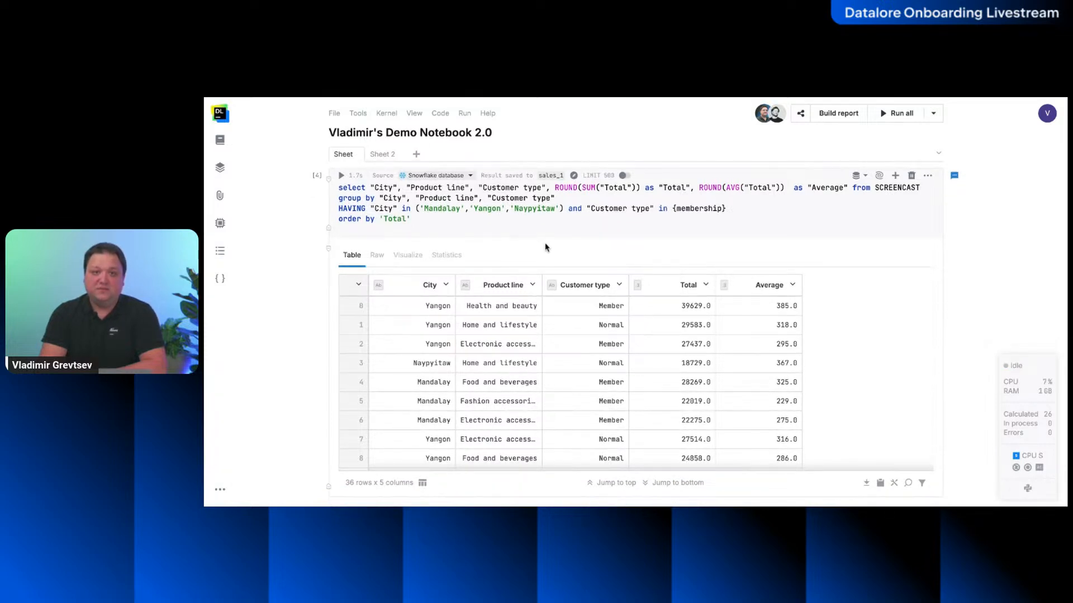
scroll(546, 247, down, 2)
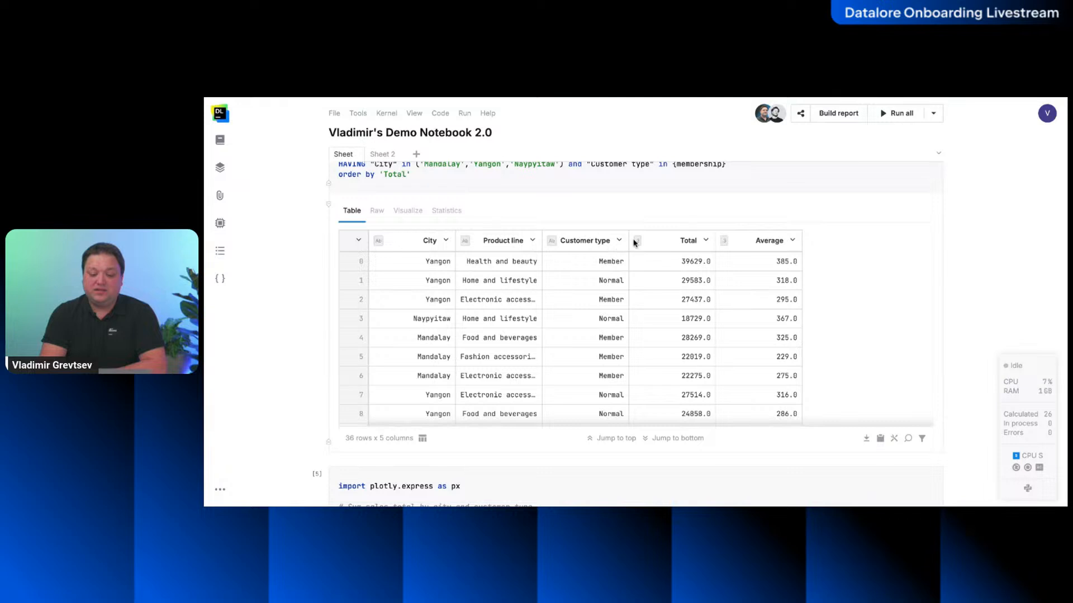
click(706, 241)
click(613, 332)
click(550, 219)
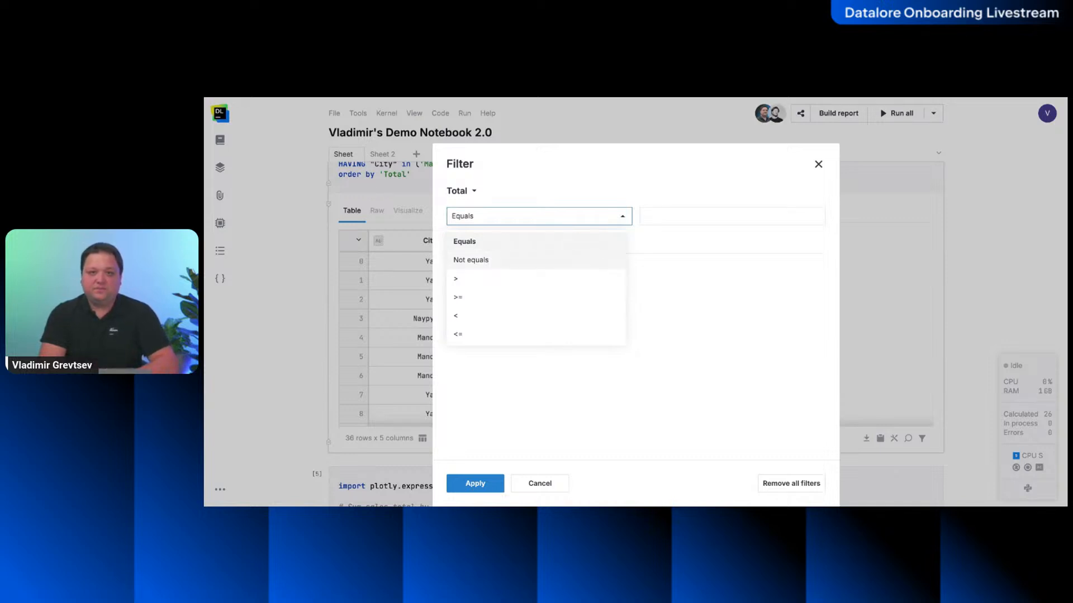
click(500, 297)
click(660, 213)
text(100000)
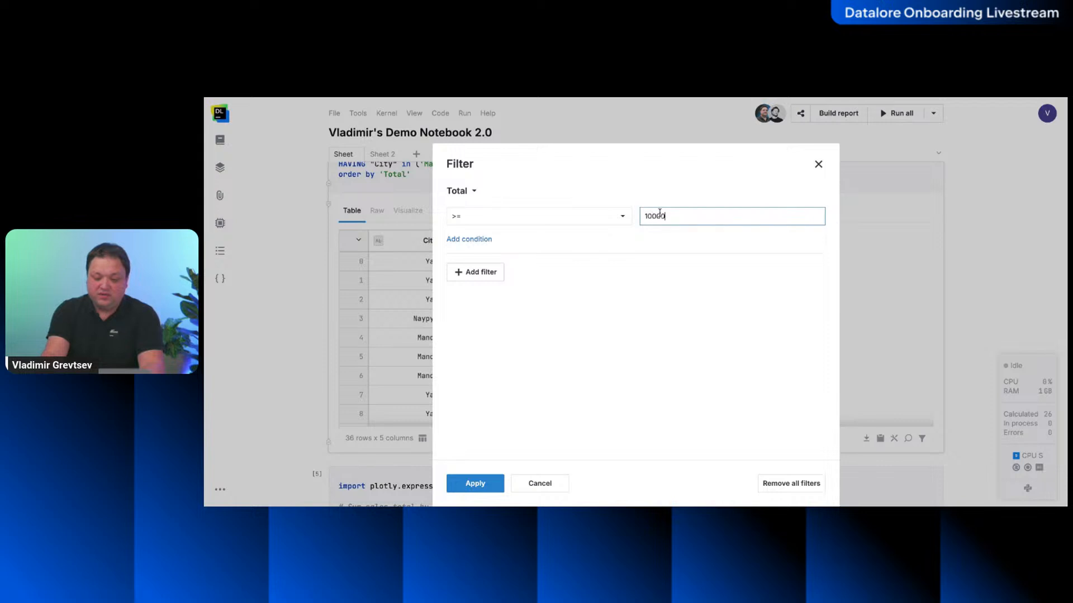
click(475, 484)
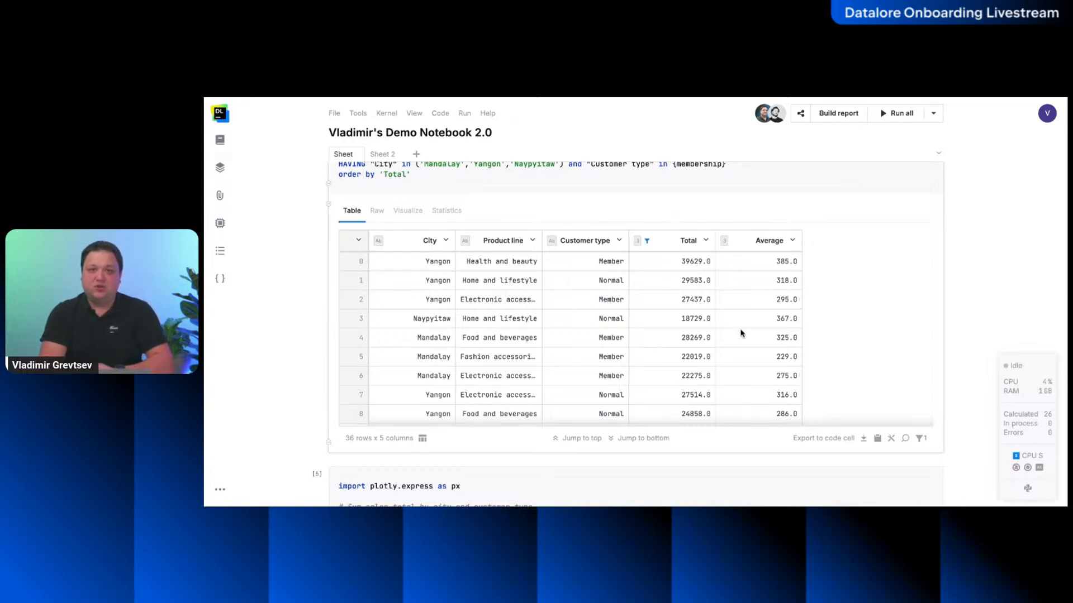
click(823, 438)
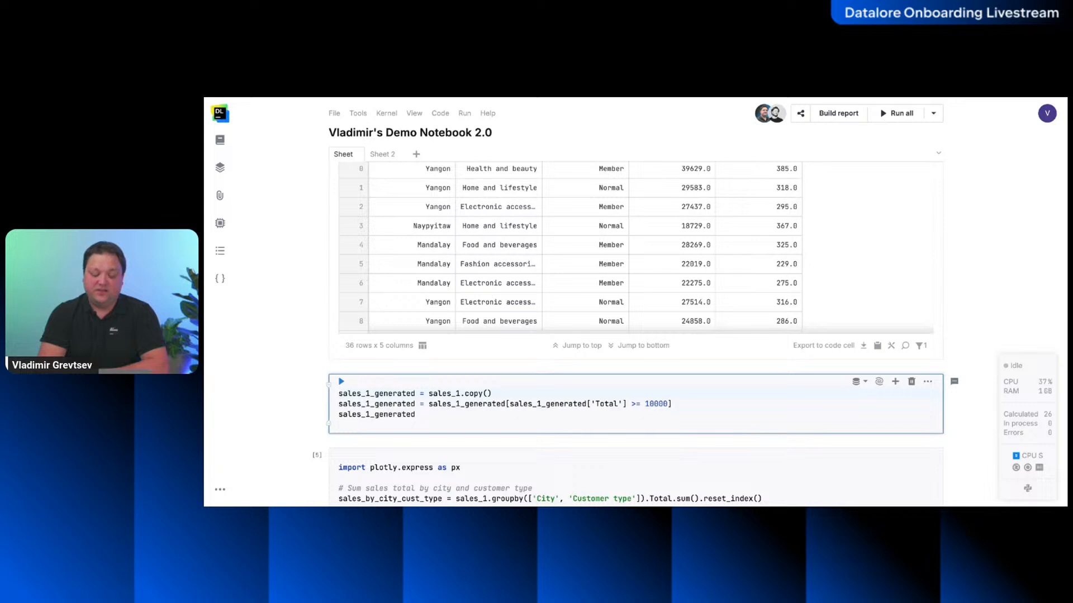
Open the chart visualization view of the Snowflake query's results.
scroll(632, 335, up, 3)
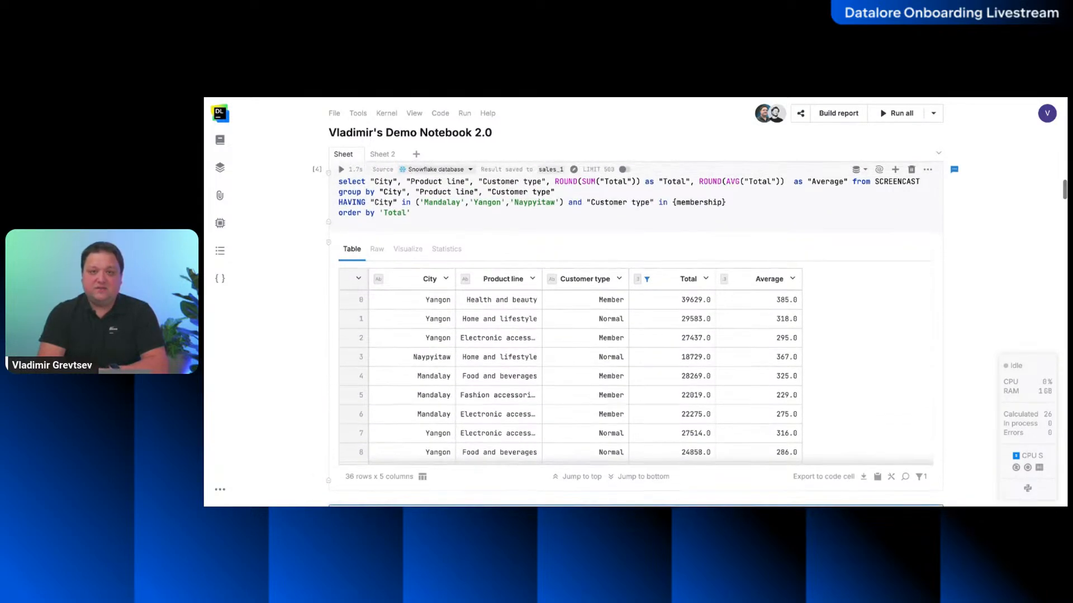
scroll(606, 314, up, 2)
click(416, 317)
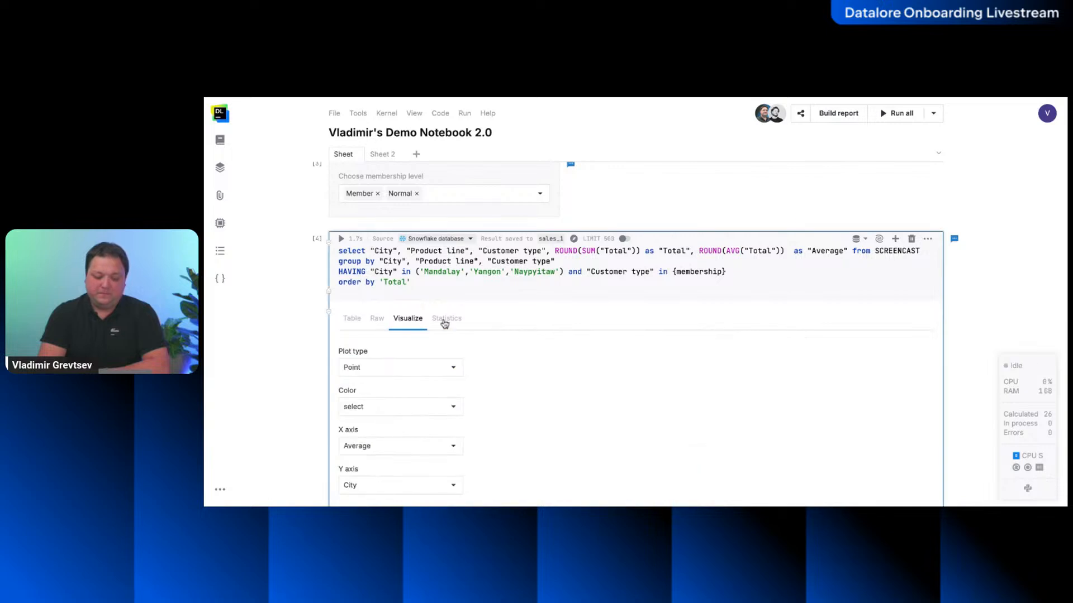
Configure the Snowflake result chart as a Bar plot coloured by City, with Product line on the X axis and Total on the Y axis.
scroll(576, 340, down, 3)
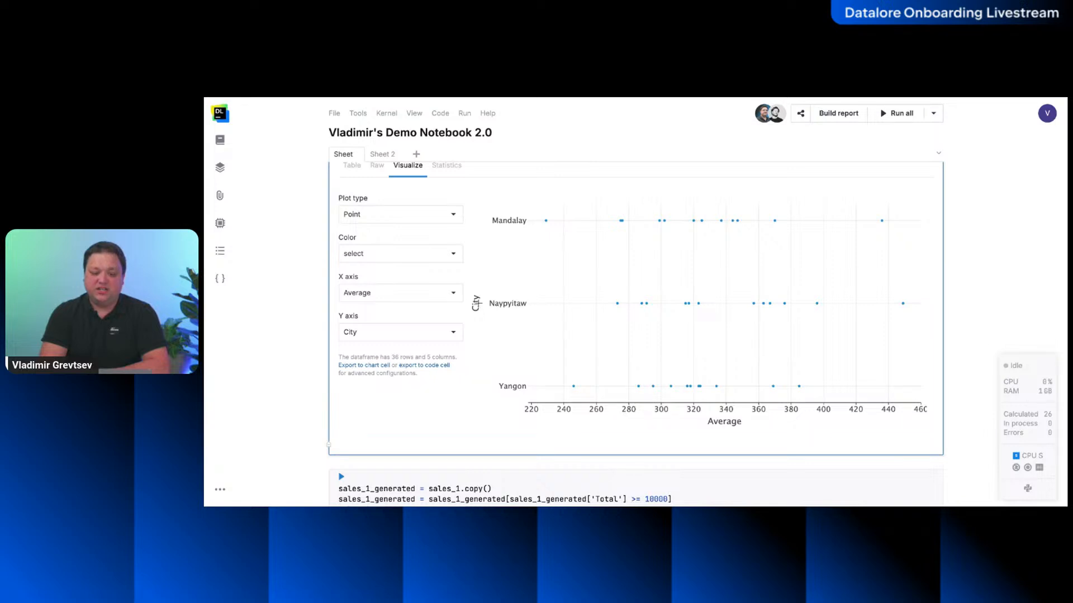
click(448, 218)
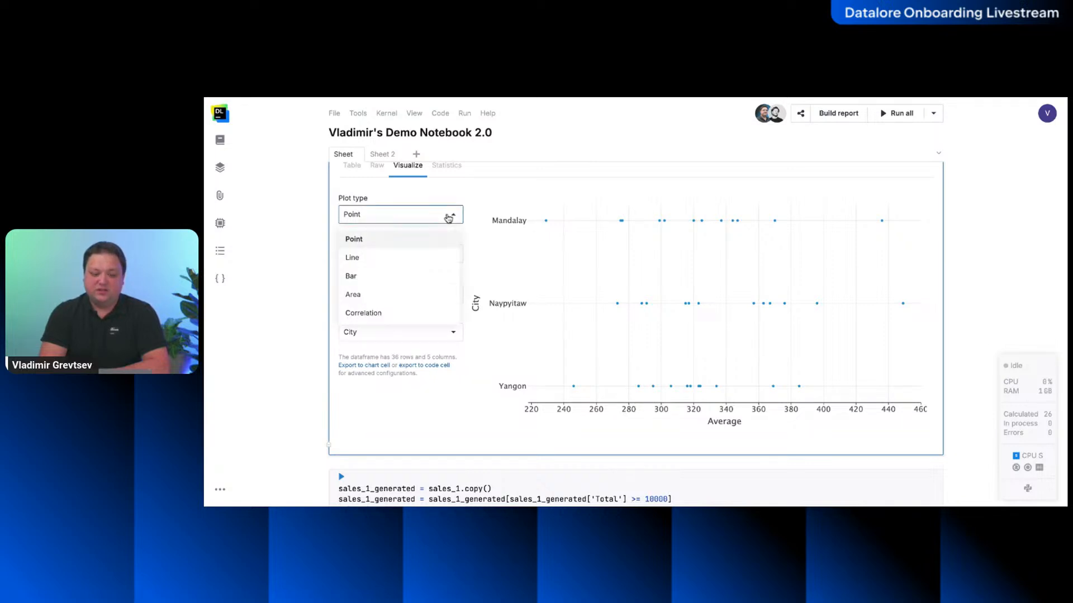
click(393, 283)
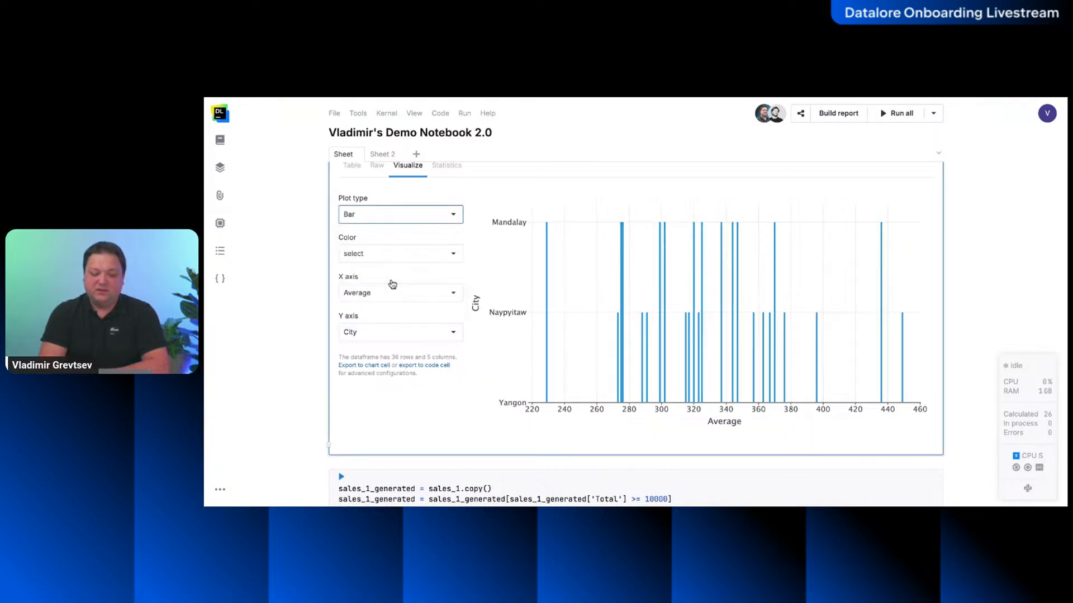
click(443, 259)
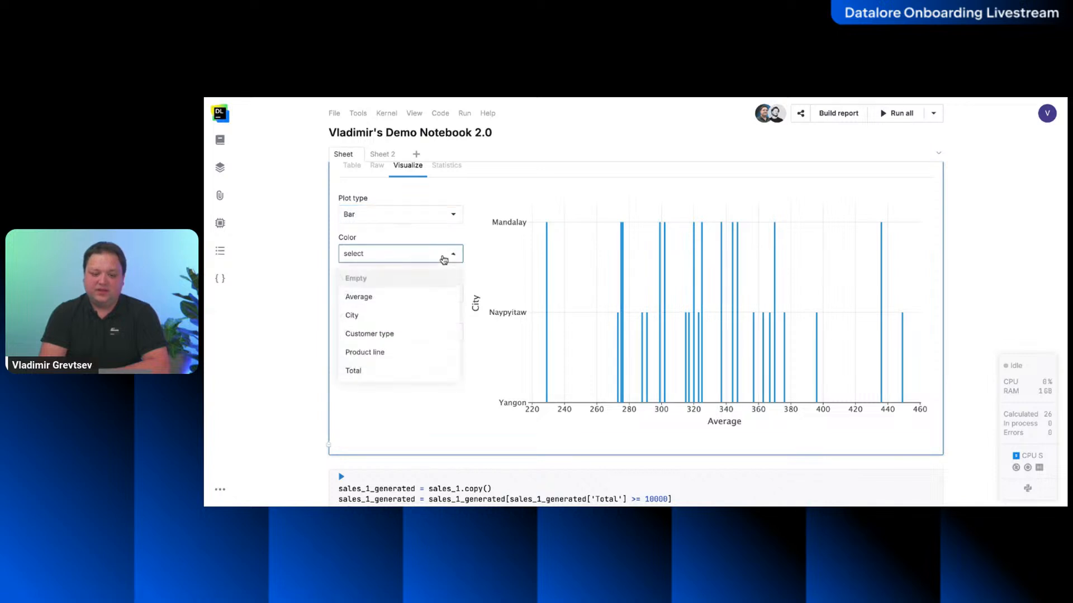
click(394, 316)
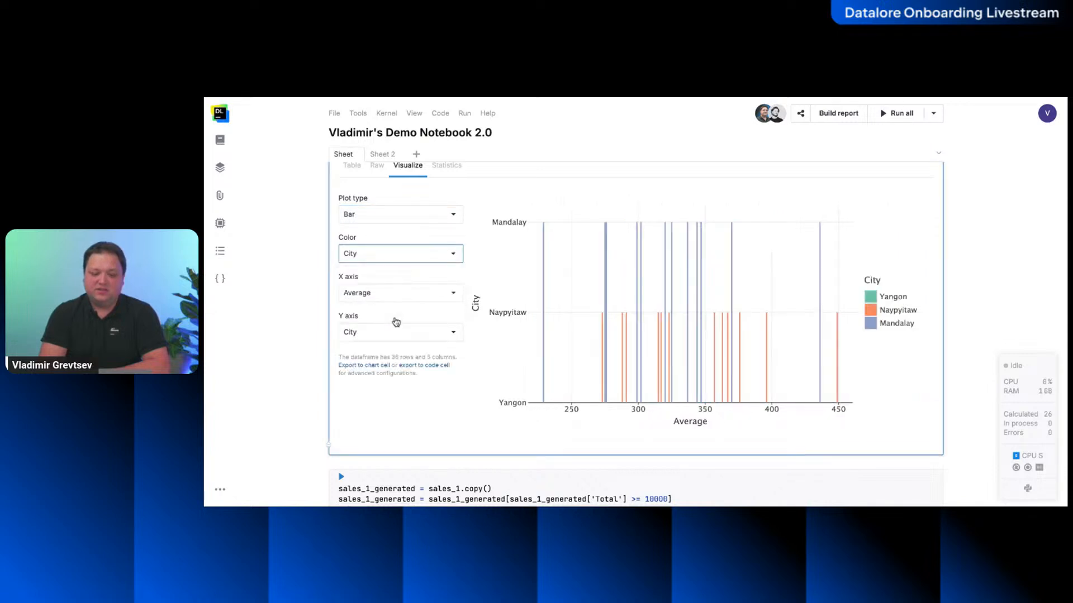
click(431, 299)
click(397, 371)
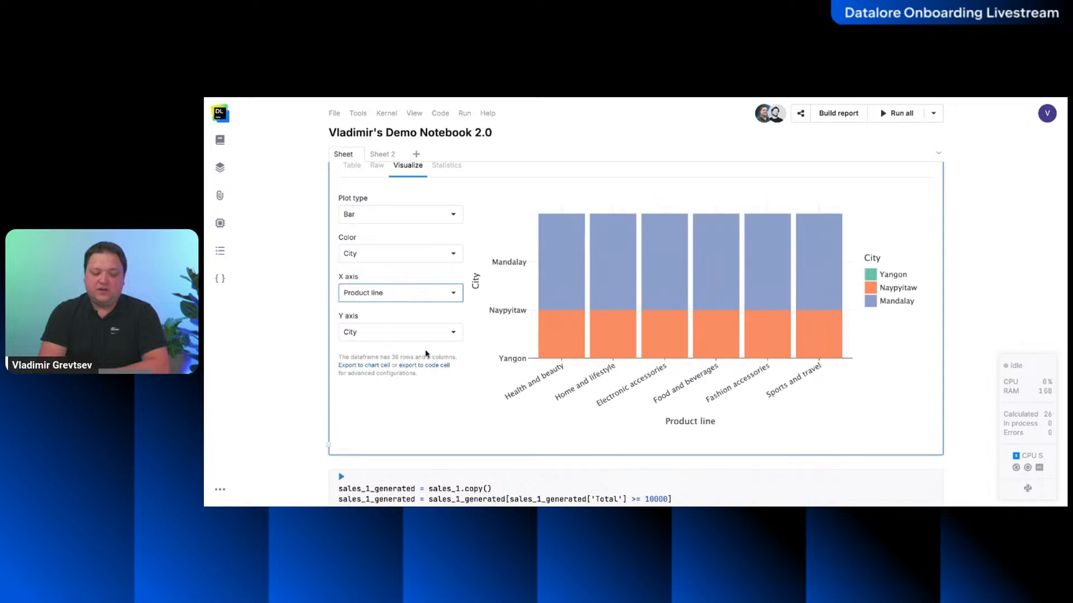
click(444, 335)
click(376, 452)
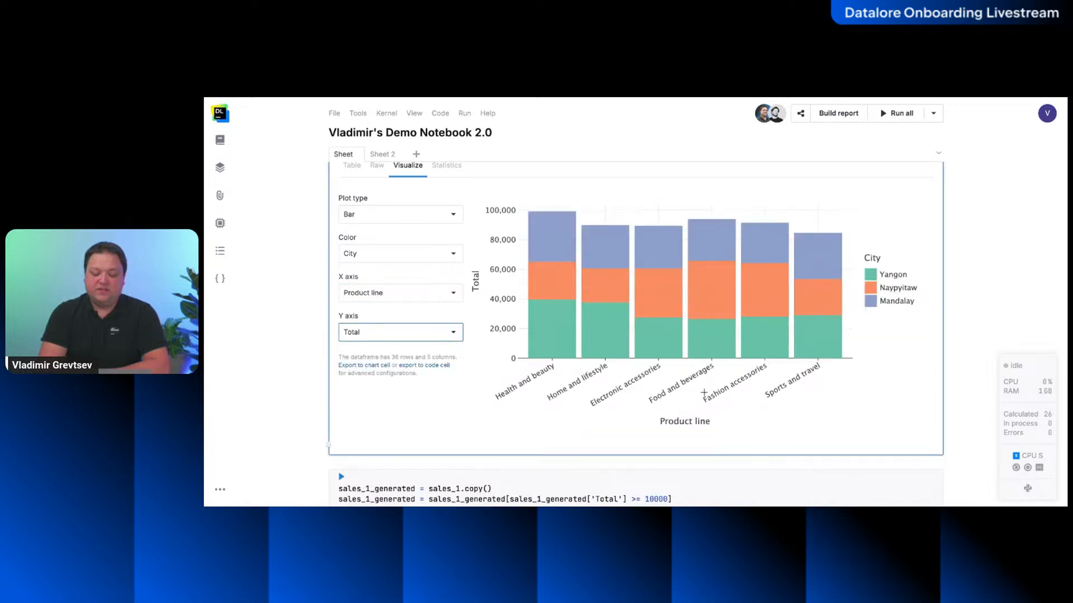
Examine the Snowflake result's column statistics, including the categorical counts, numerical summaries and distribution plots.
scroll(777, 364, up, 1)
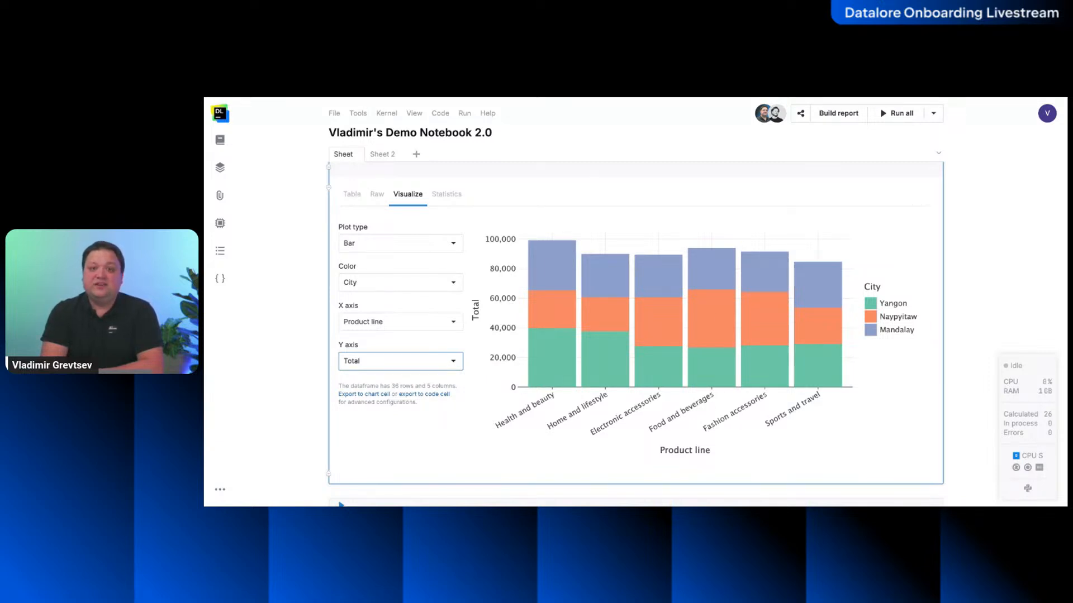
click(447, 194)
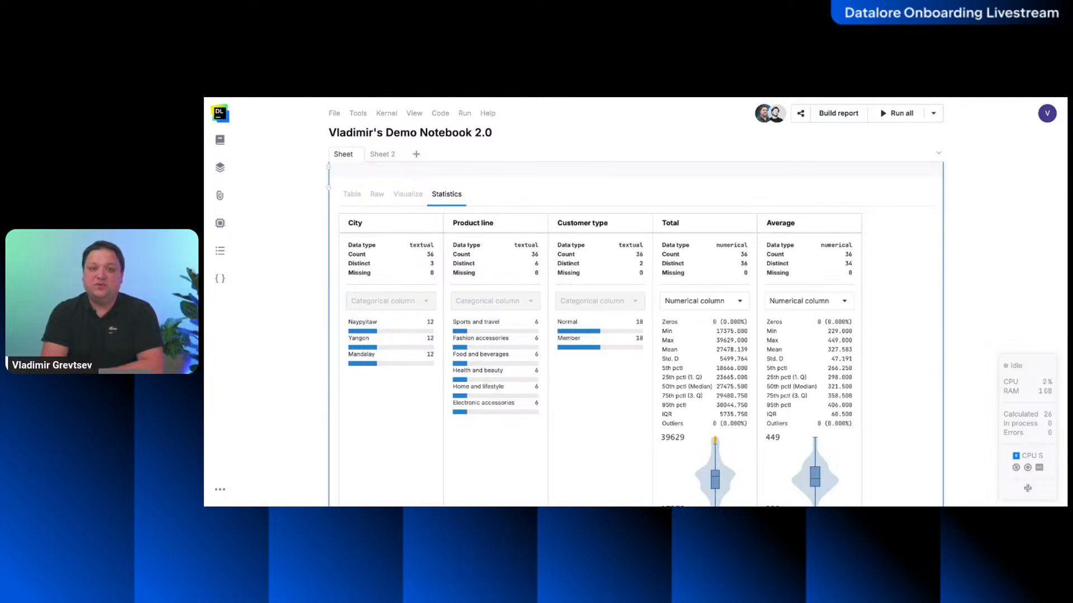
scroll(577, 380, down, 2)
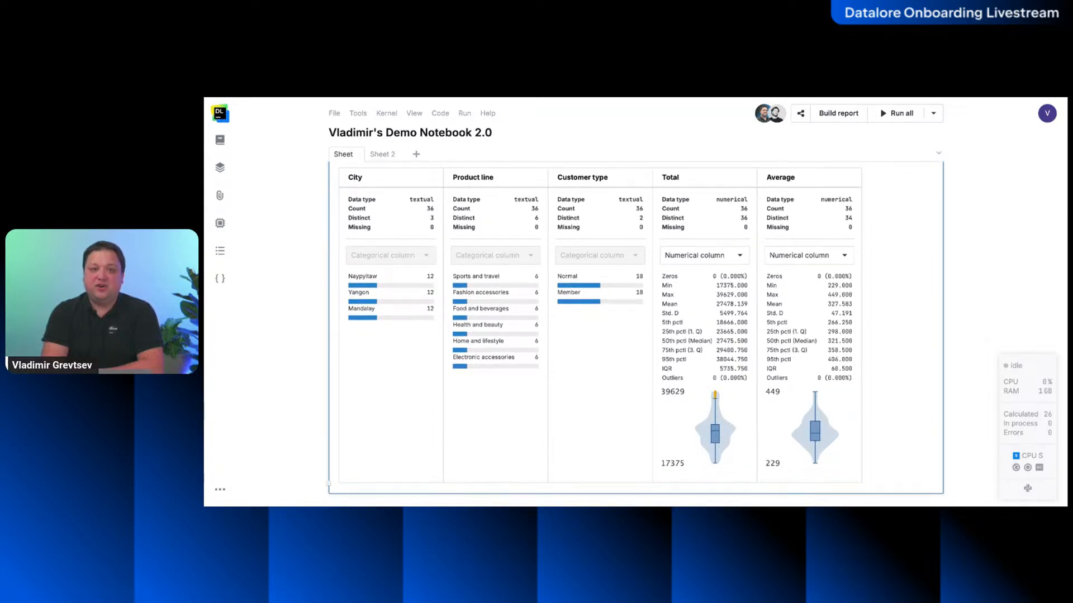
scroll(634, 336, down, 1)
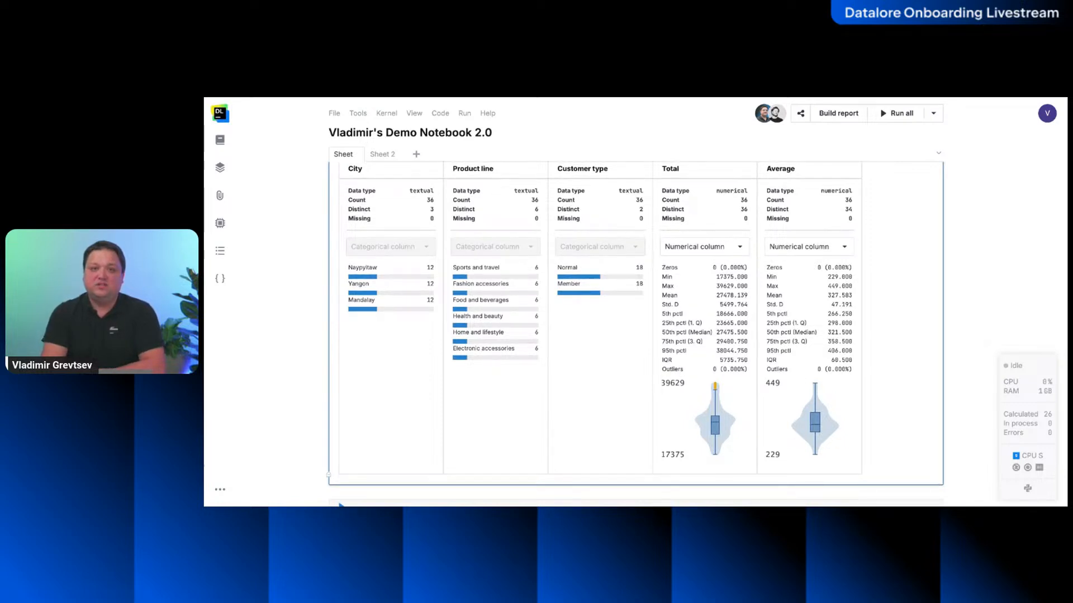
scroll(634, 335, down, 2)
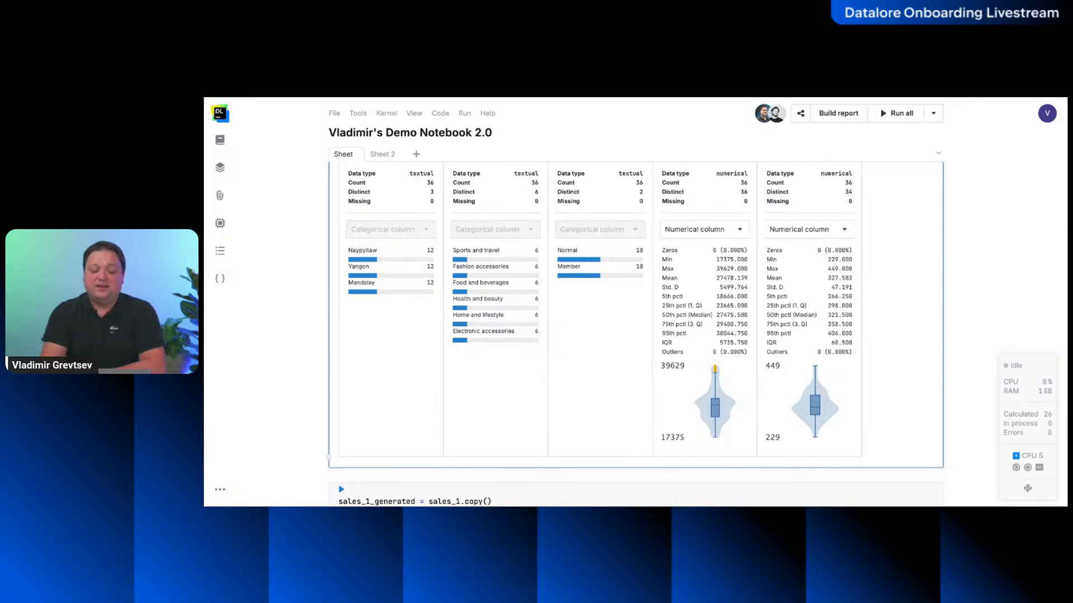
scroll(634, 335, up, 5)
scroll(653, 333, up, 3)
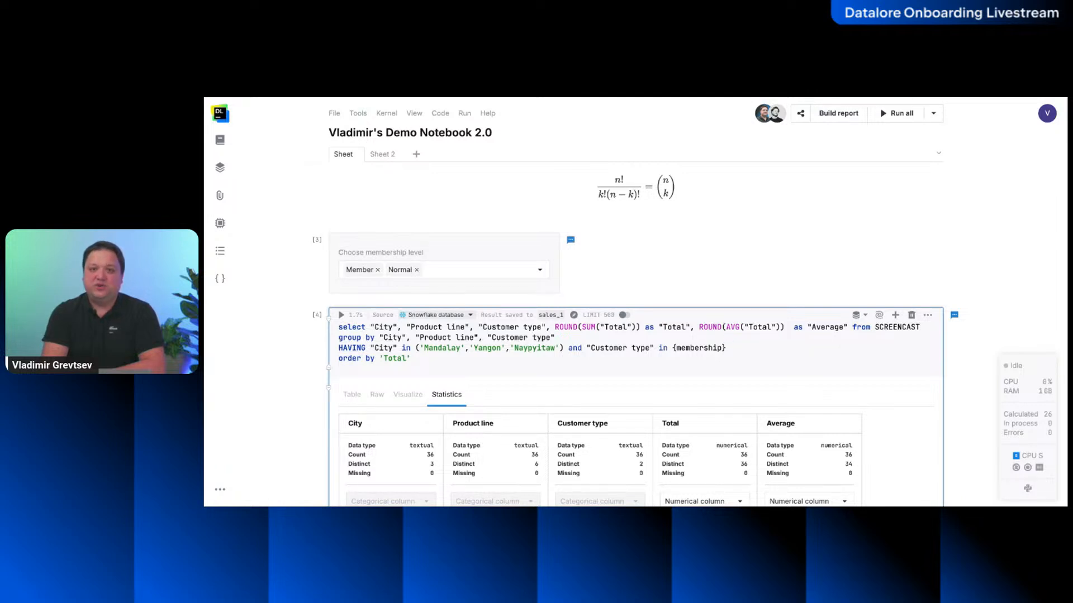
Add the comment line "-- hello as well!" below the order by clause of the Snowflake query, and remove it again.
click(743, 348)
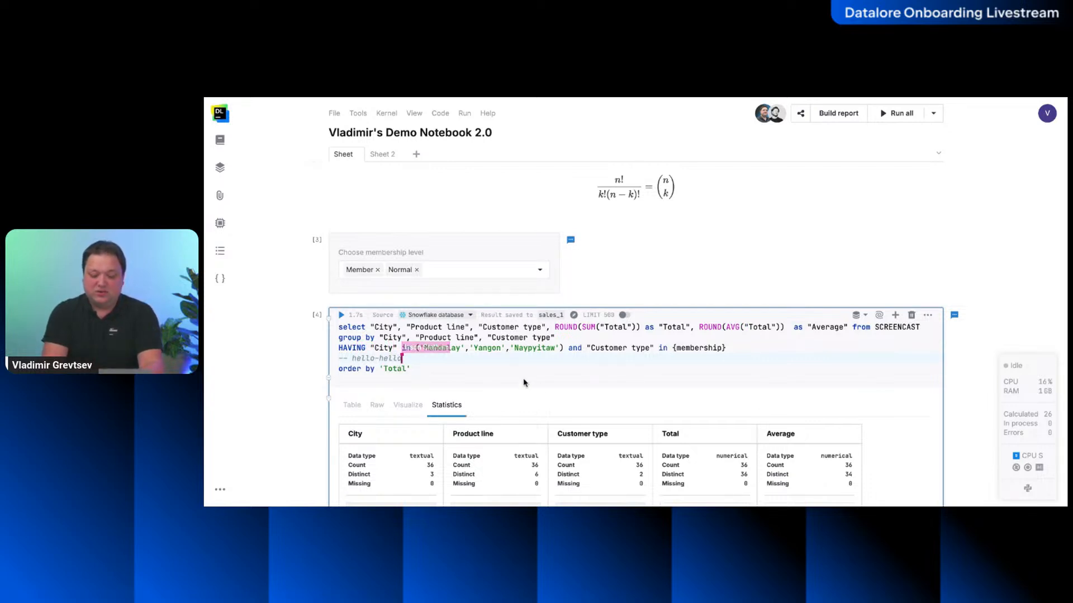
click(426, 368)
key(Return)
text(-- hello )
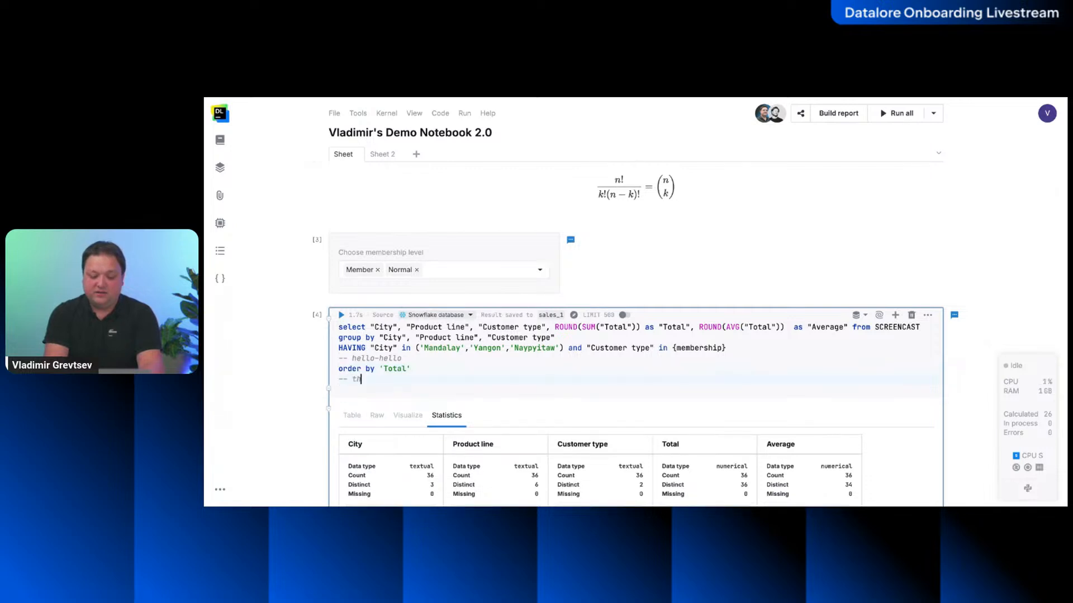
text(as well!)
key(shift+Home)
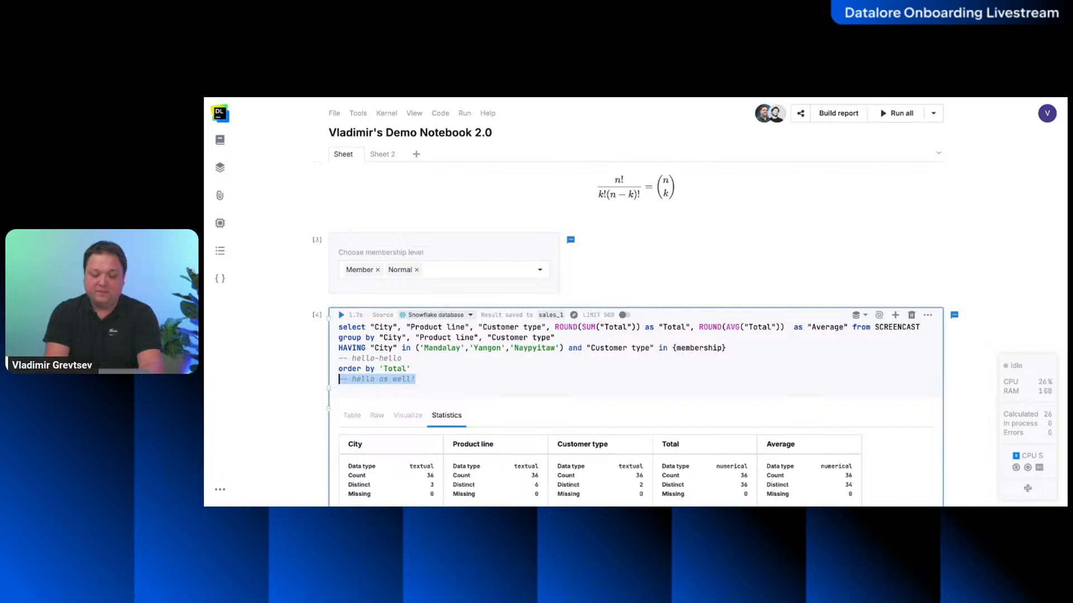
key(BackSpace)
key(BackSpace)
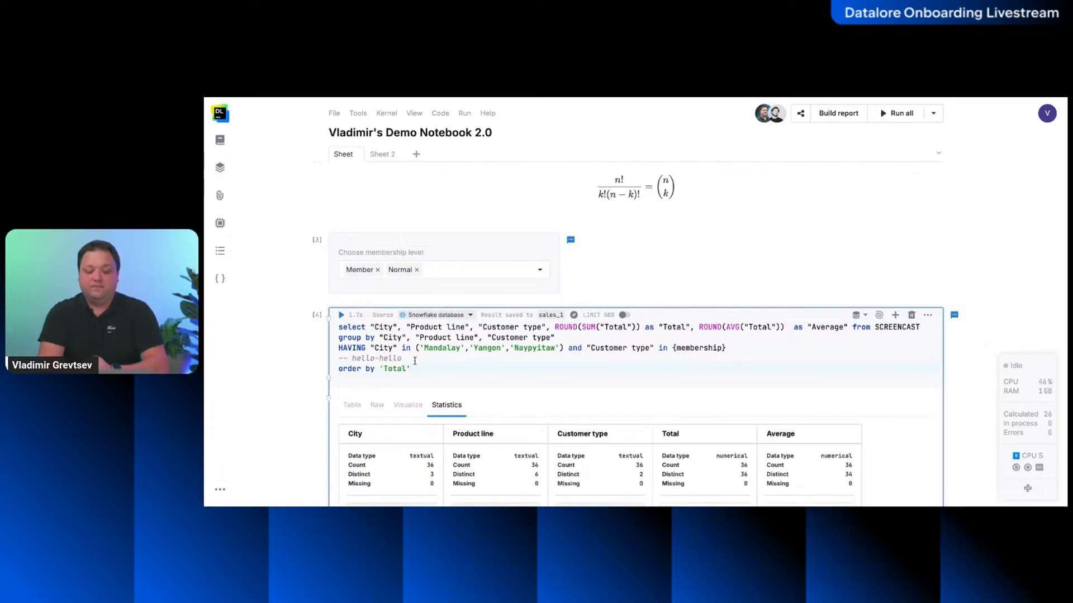
Delete the "-- hello-hello" comment line above the order by clause of the Snowflake query.
drag(338, 358, 413, 360)
key(BackSpace)
key(BackSpace)
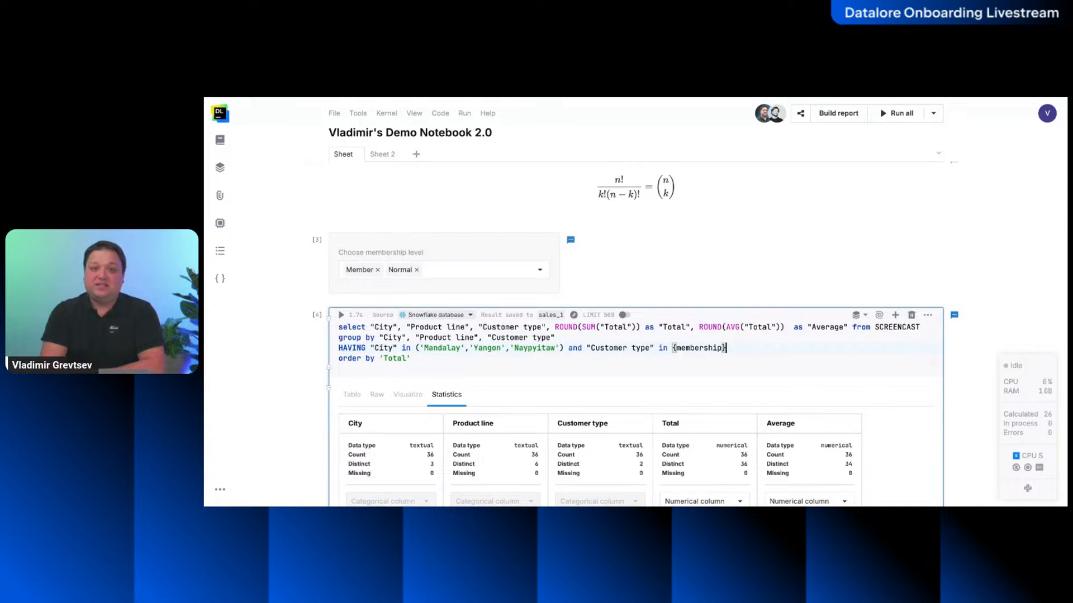
Review the notebook's version history in the side-by-side comparison, and return to the notebook.
click(357, 113)
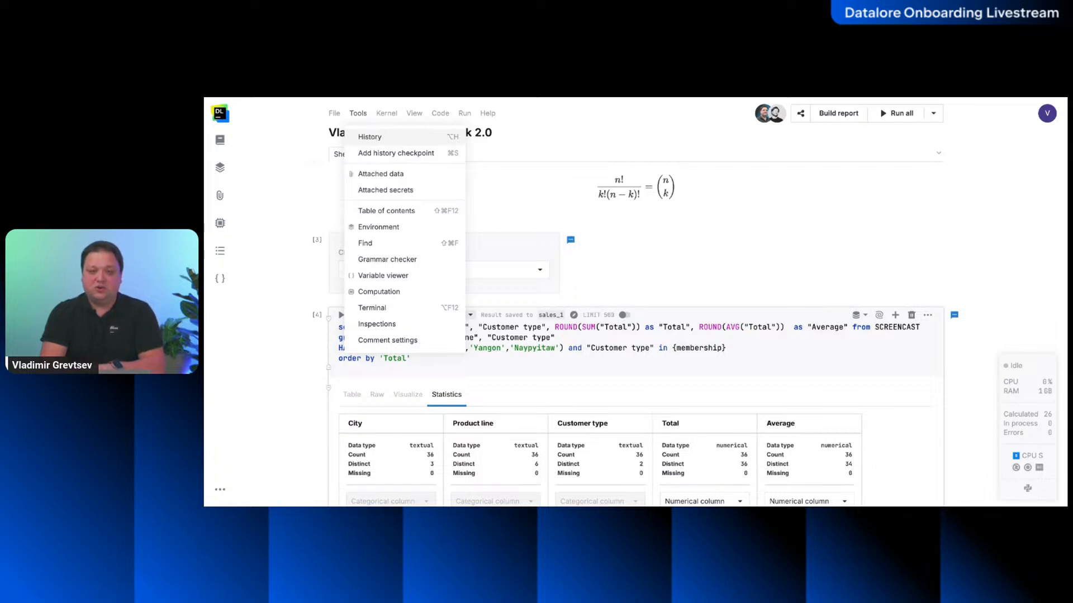
click(369, 136)
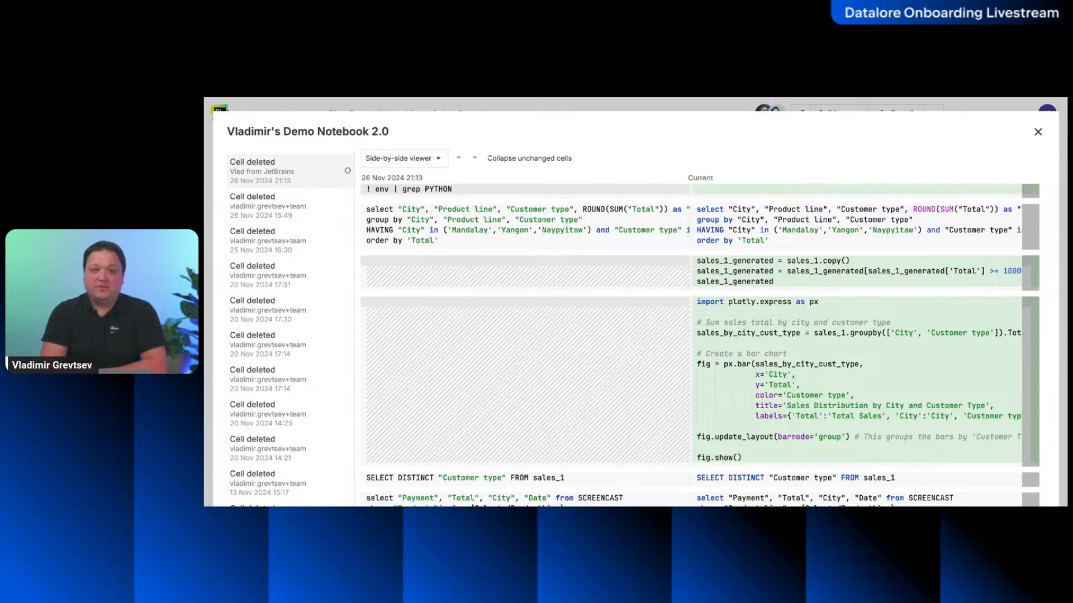
click(1038, 134)
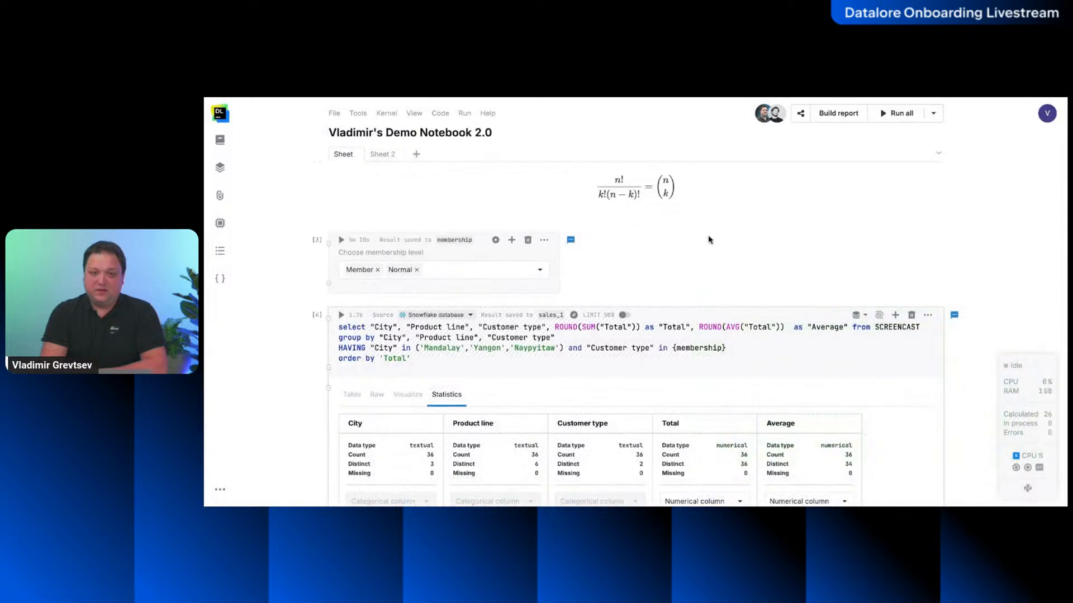
Open the comments on the Snowflake query cell and resolve the "check this out" thread.
scroll(708, 240, down, 1)
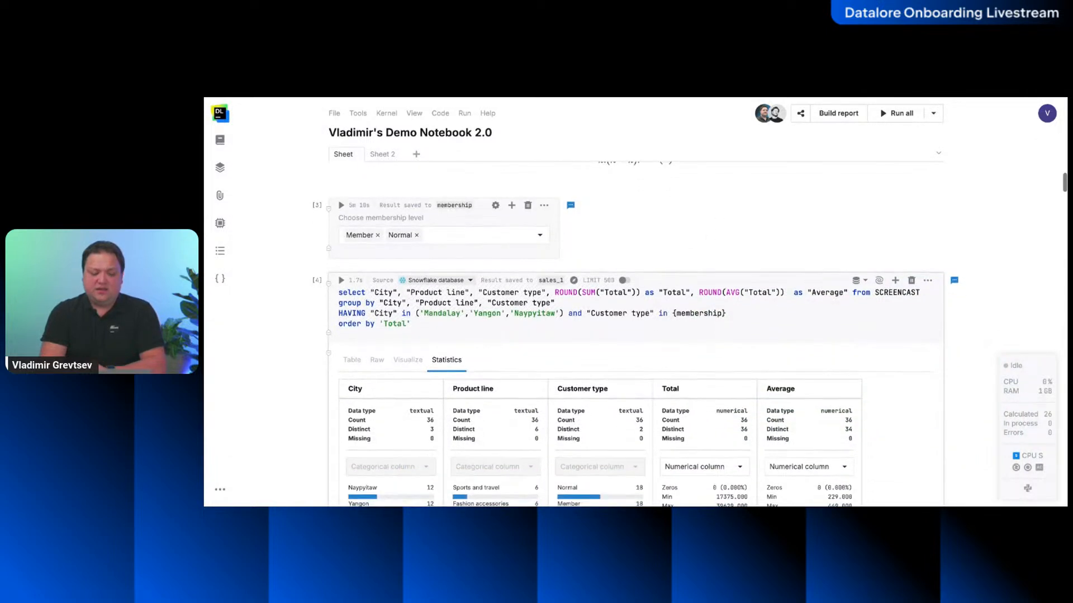
scroll(727, 224, down, 1)
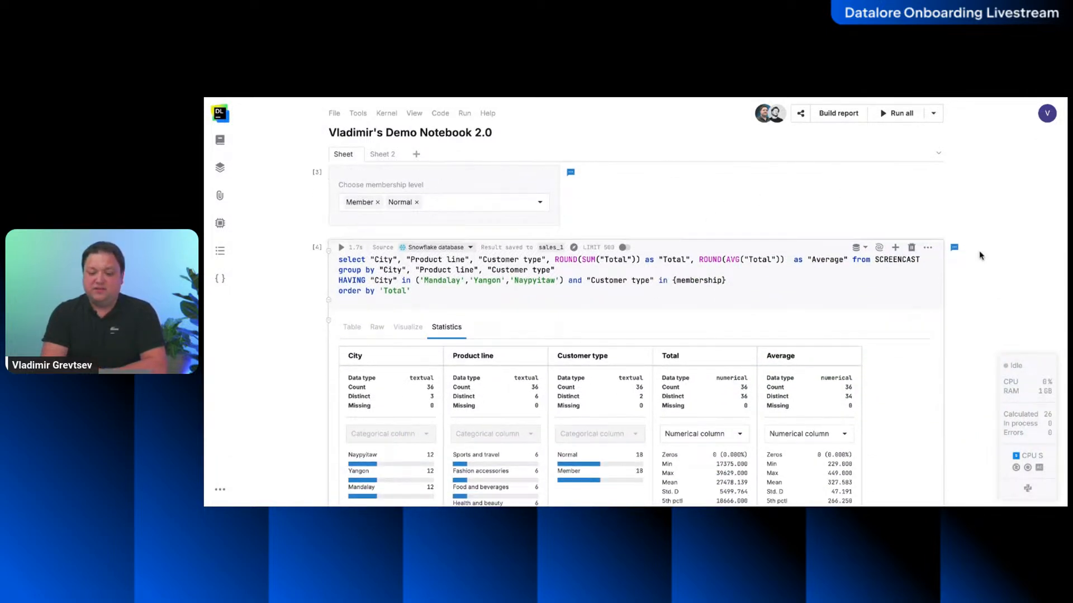
click(954, 248)
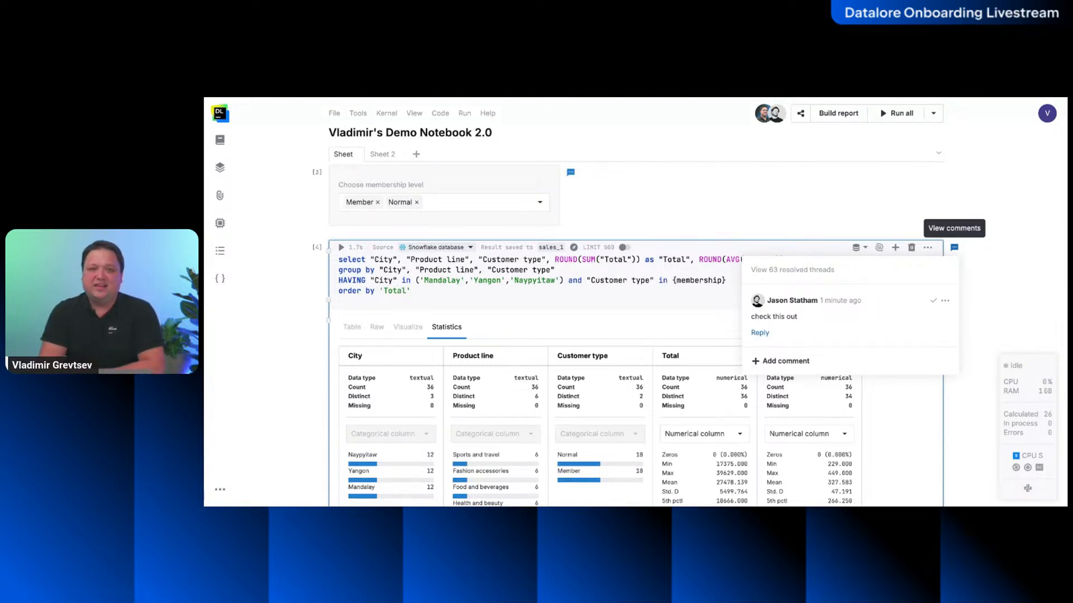
click(933, 305)
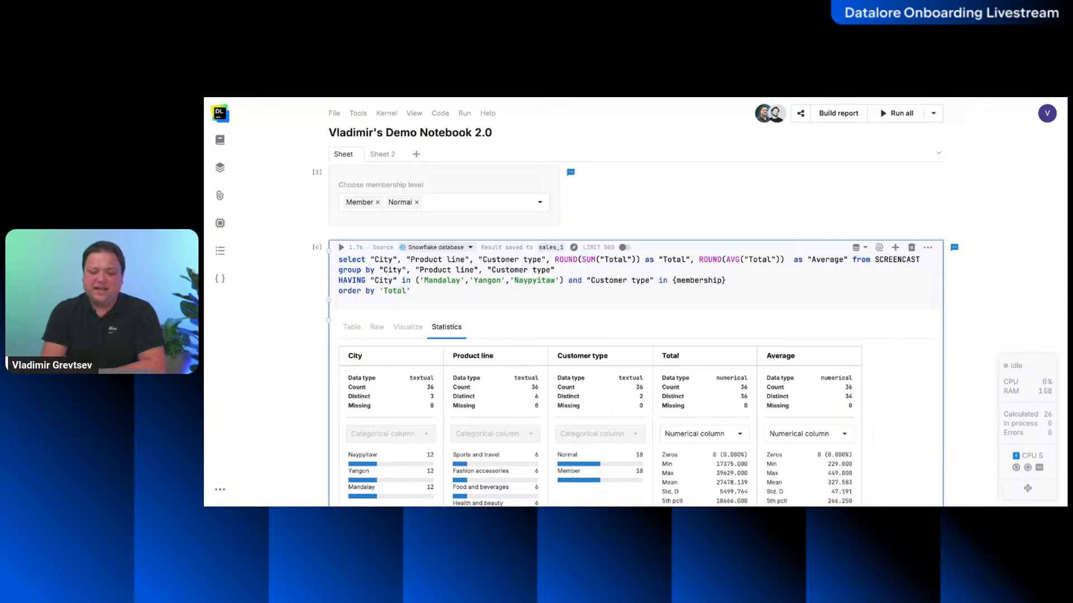
Examine the notebook's Plotly, lets_plot and chart-cell visualizations, including the Total spend per city per product line chart.
scroll(891, 309, down, 5)
scroll(891, 309, down, 9)
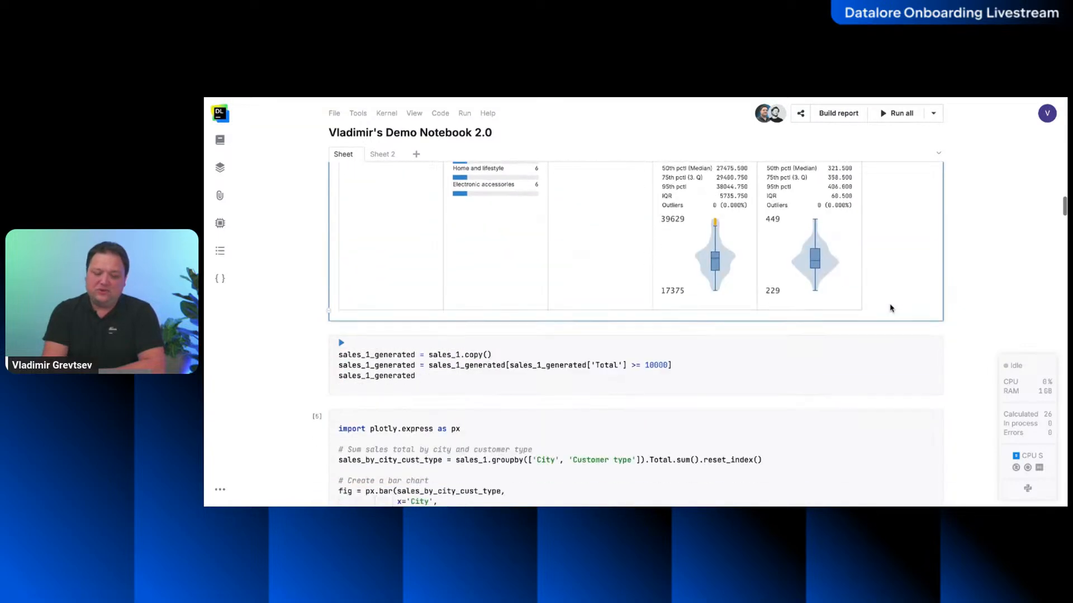
scroll(891, 308, down, 15)
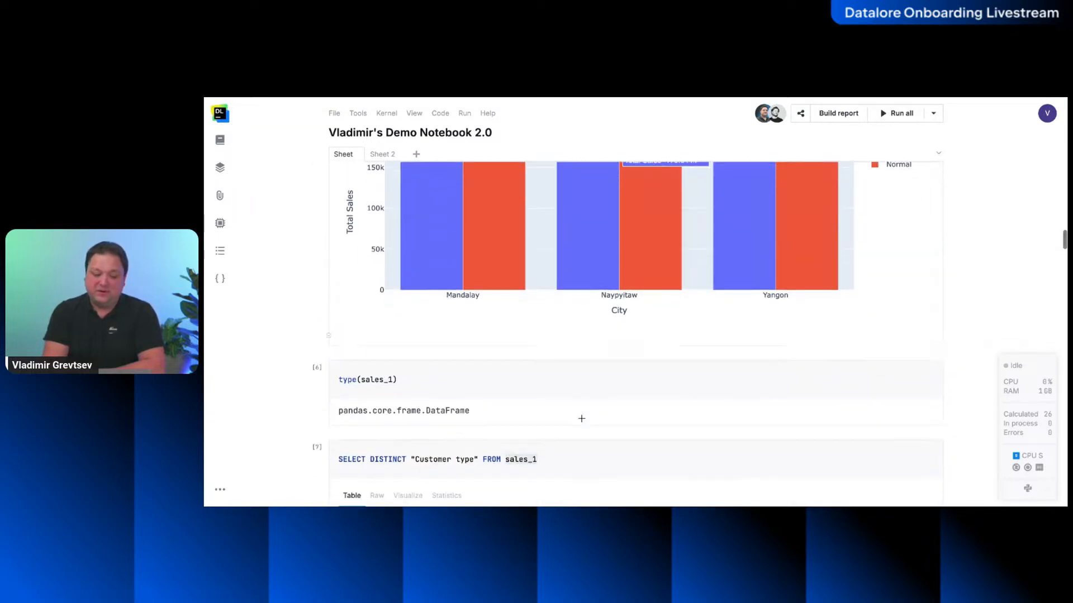
scroll(481, 299, down, 1)
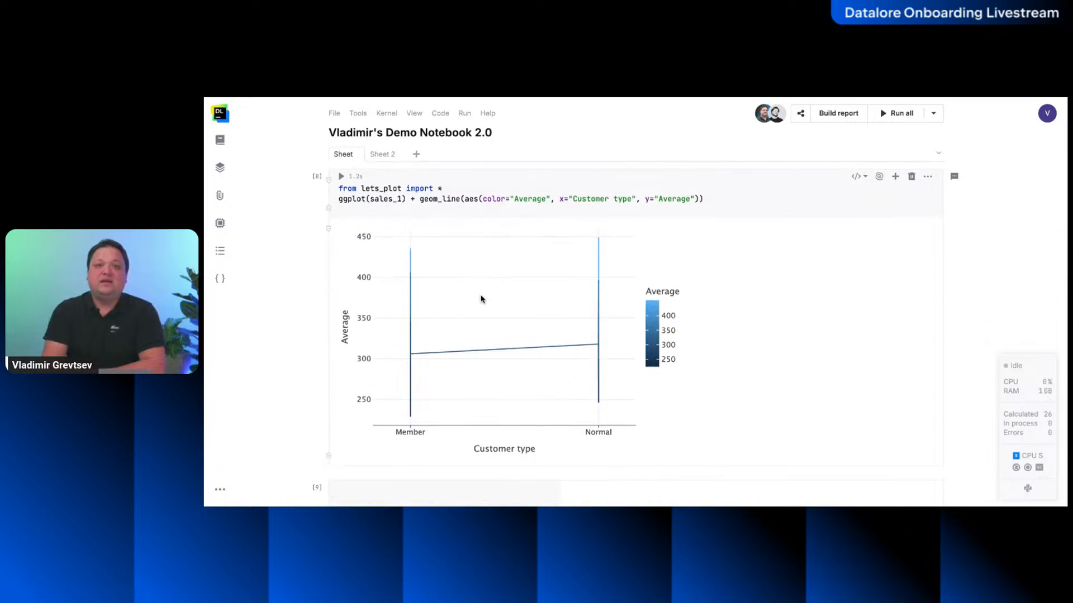
scroll(635, 335, up, 20)
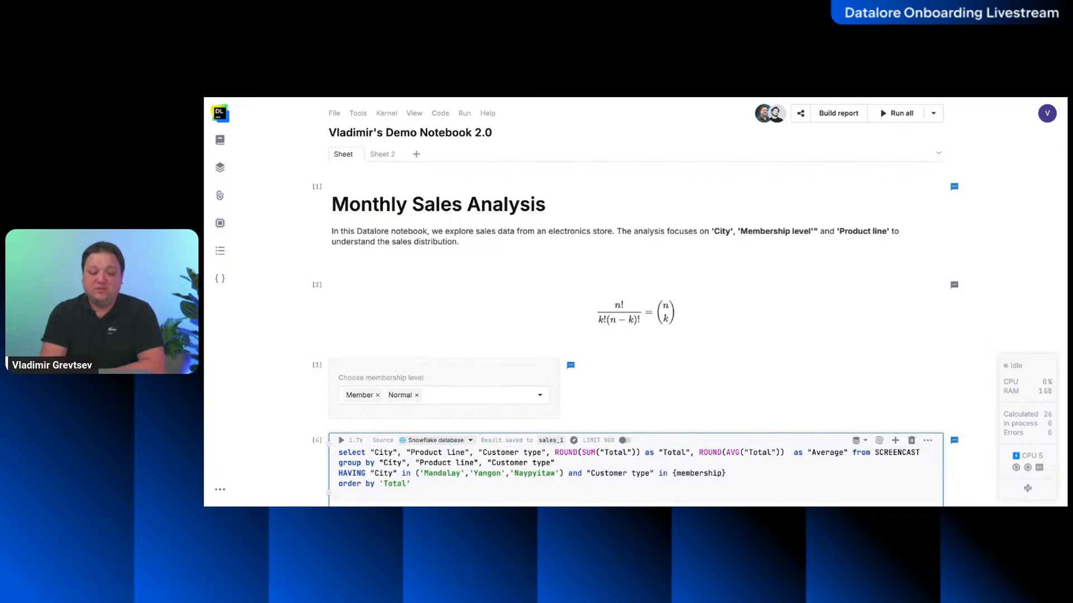
scroll(635, 335, down, 15)
scroll(635, 335, down, 20)
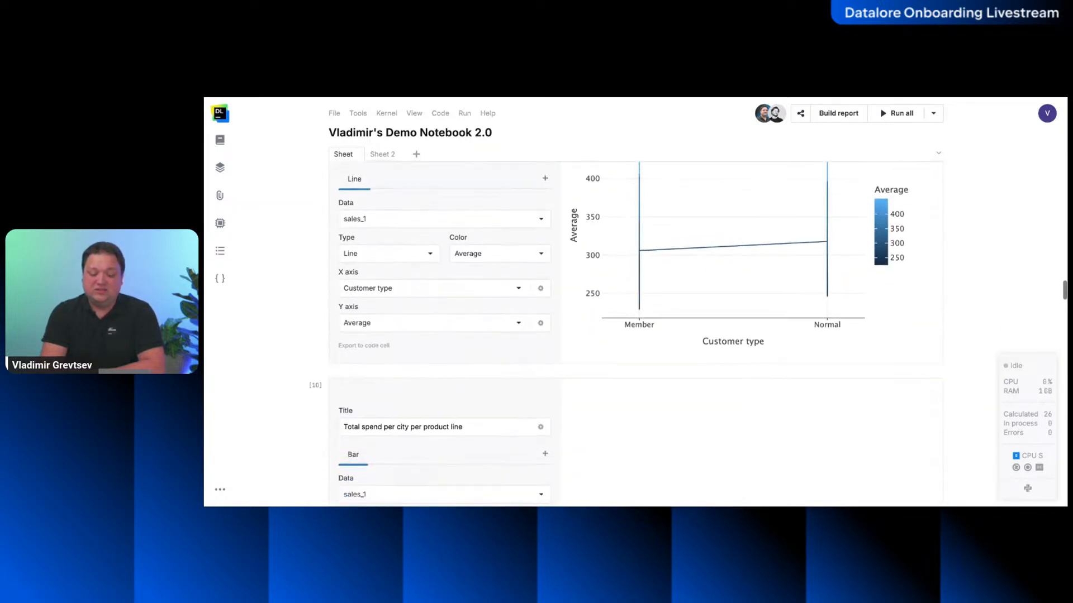
scroll(479, 209, down, 12)
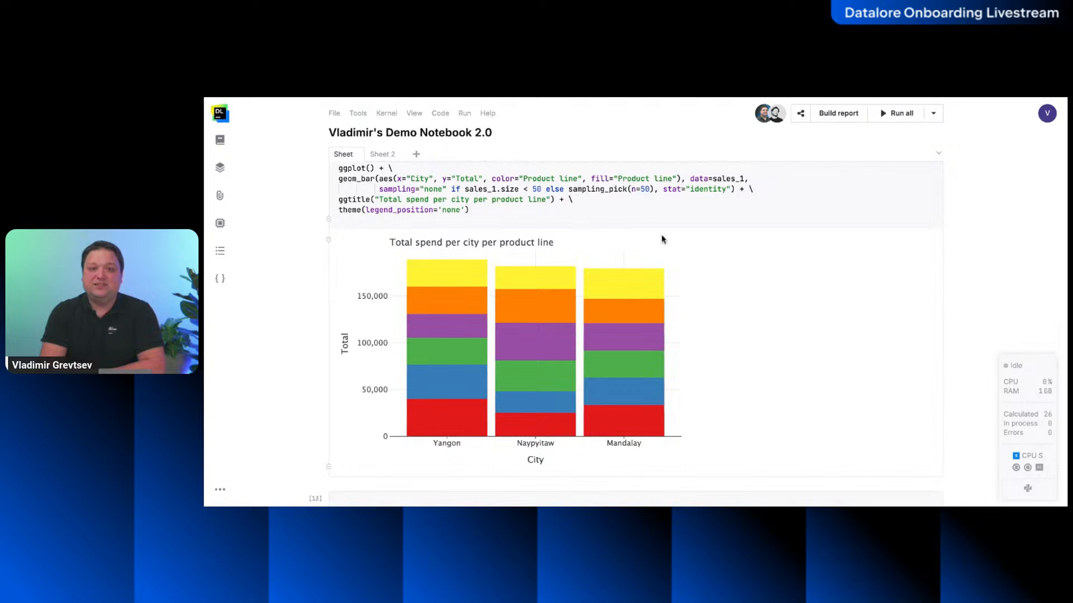
scroll(706, 249, down, 10)
scroll(707, 250, up, 20)
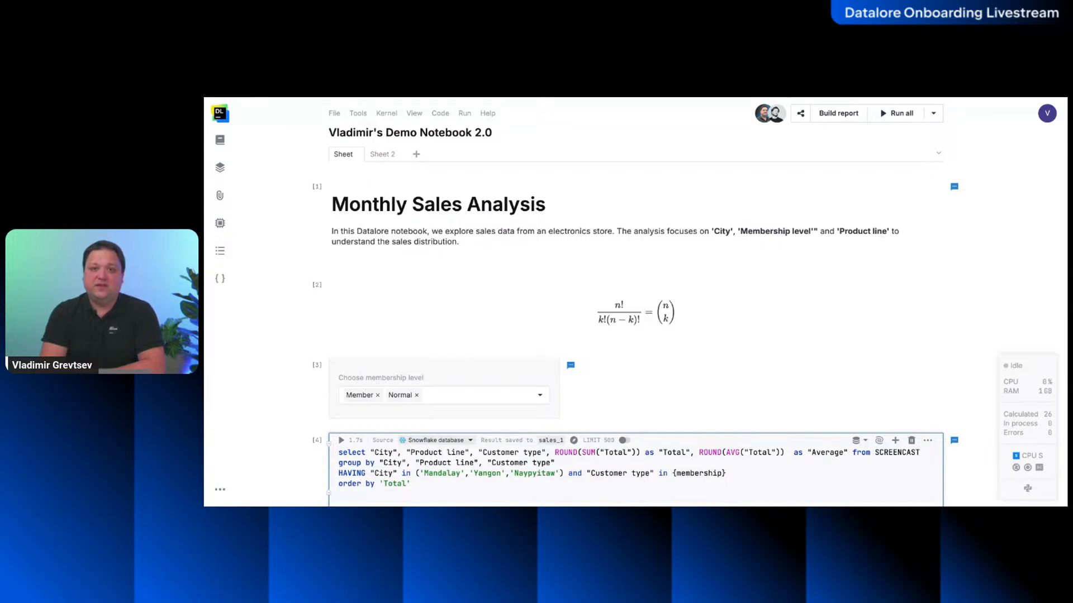
Open the report builder and swap the Product line selector with the Median revenue per sale metric on the canvas.
click(844, 116)
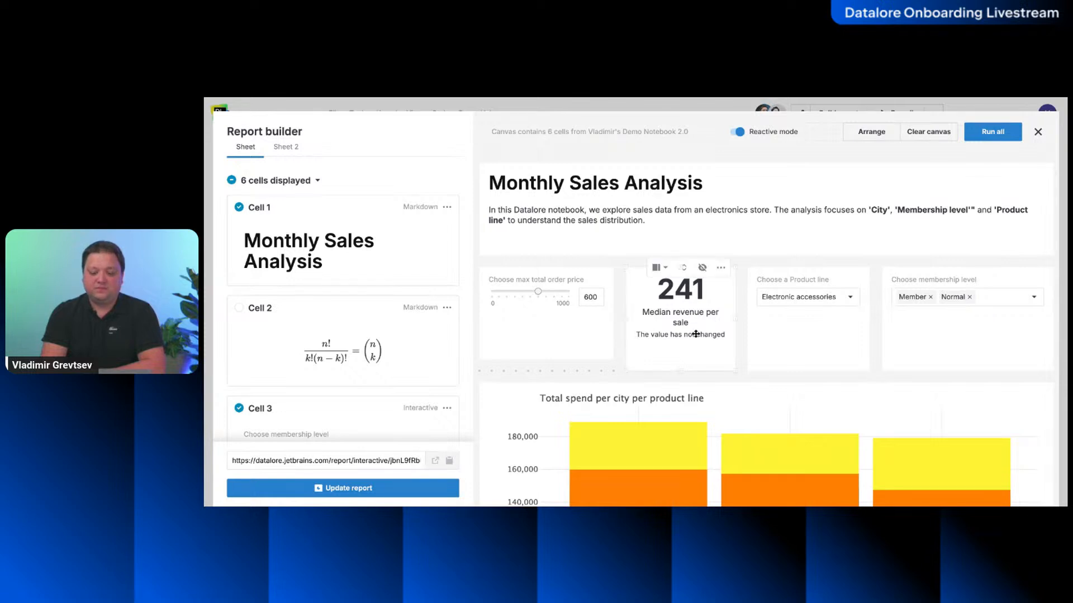
scroll(698, 335, down, 2)
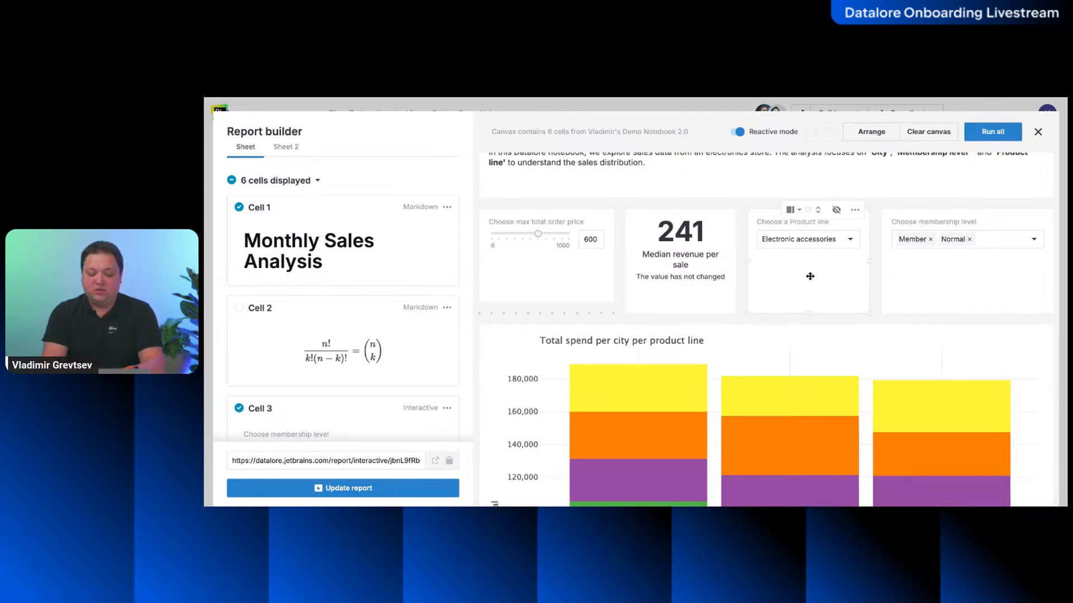
drag(809, 276, 671, 277)
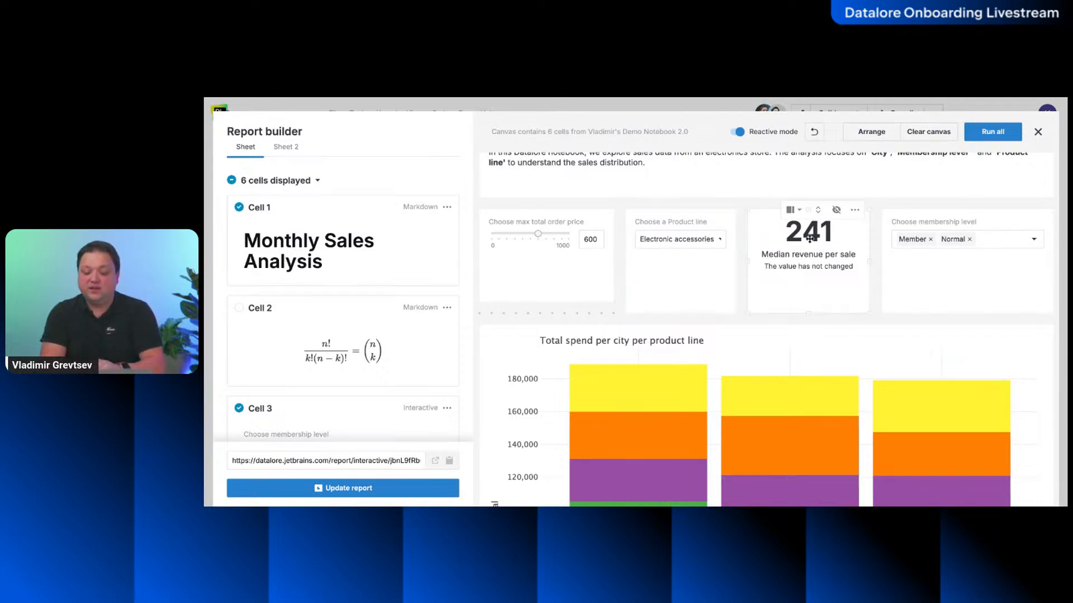
Swap the membership level selector with the max total order price slider on the canvas, and update the published report with public access.
drag(934, 276, 529, 274)
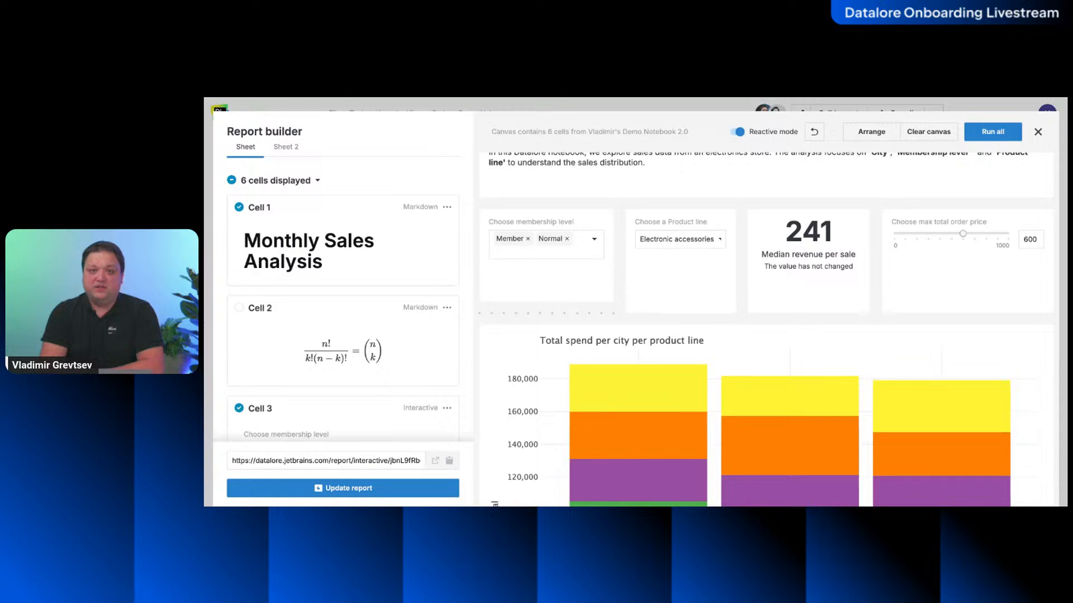
click(354, 490)
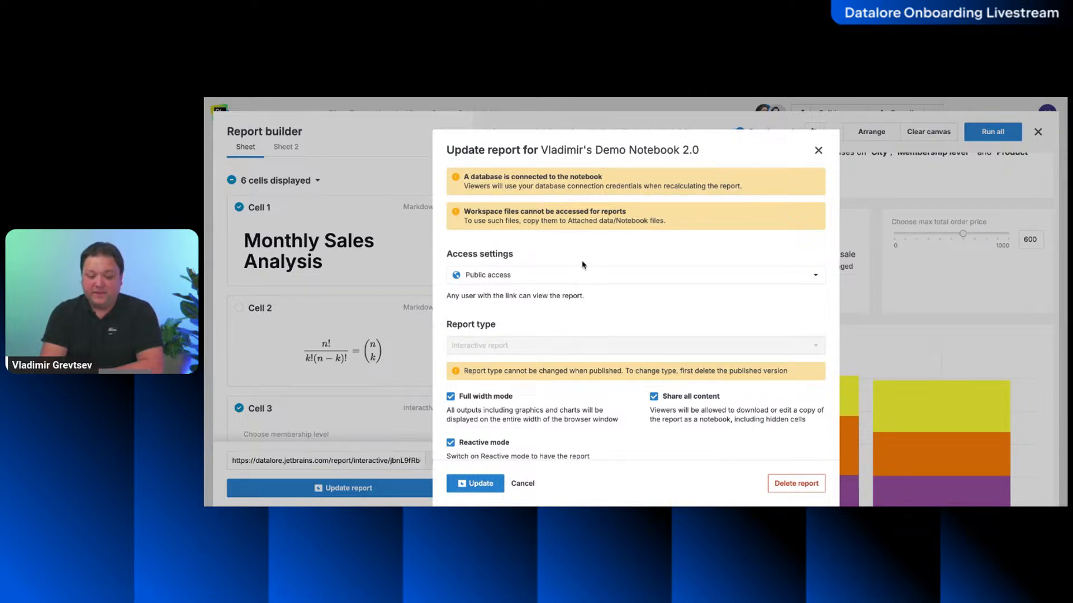
click(561, 278)
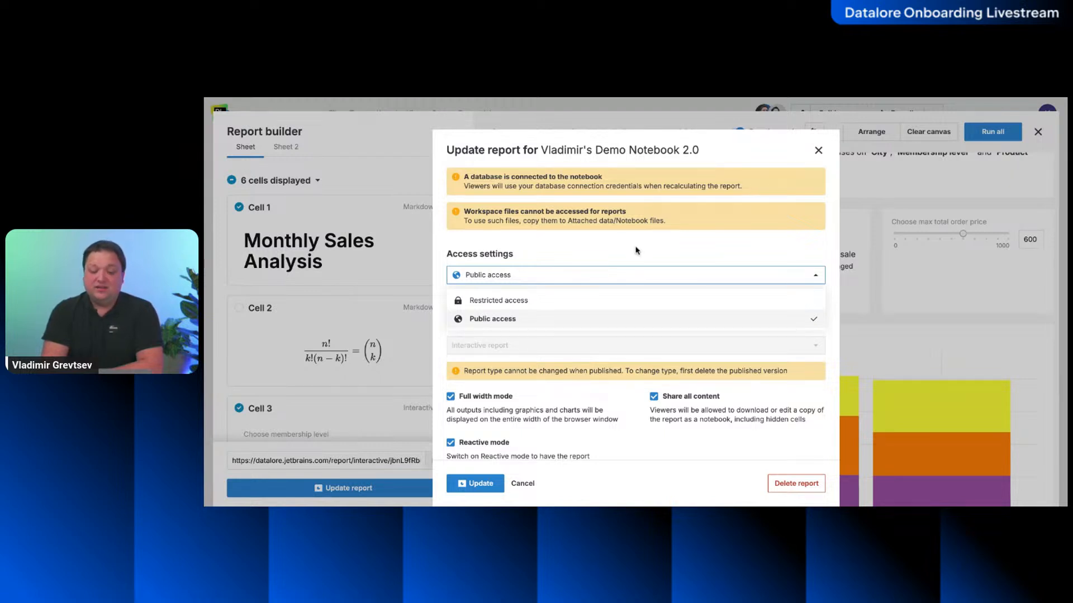
scroll(638, 251, down, 1)
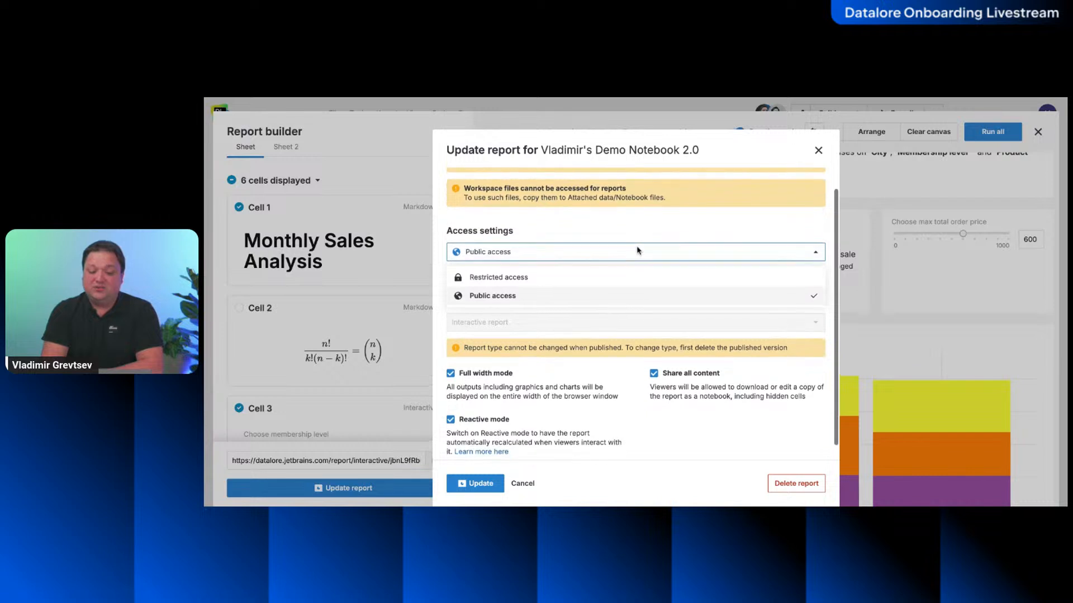
click(650, 231)
scroll(650, 230, down, 1)
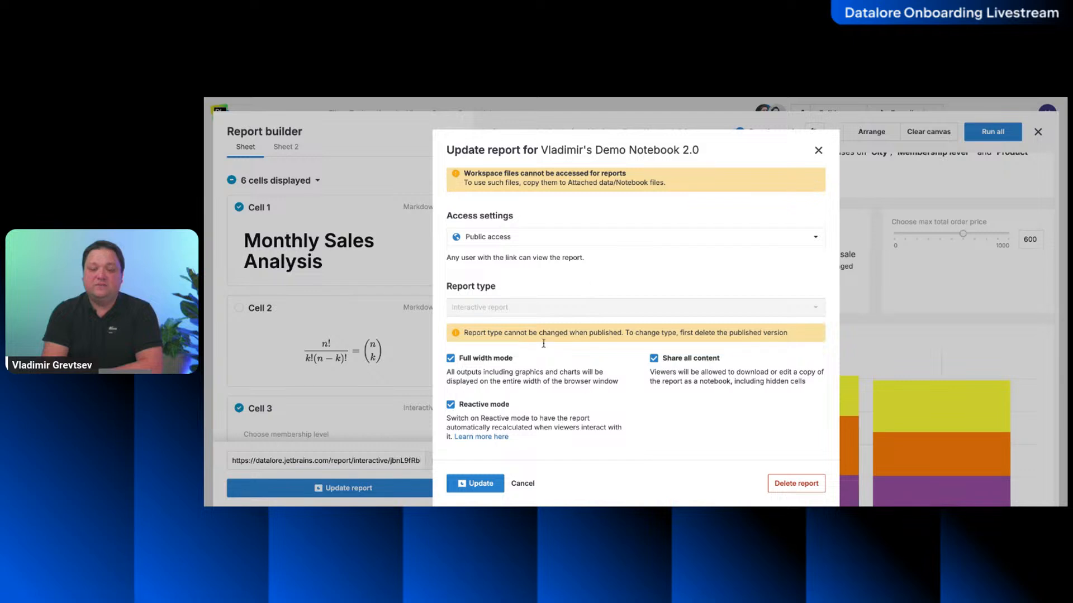
click(470, 484)
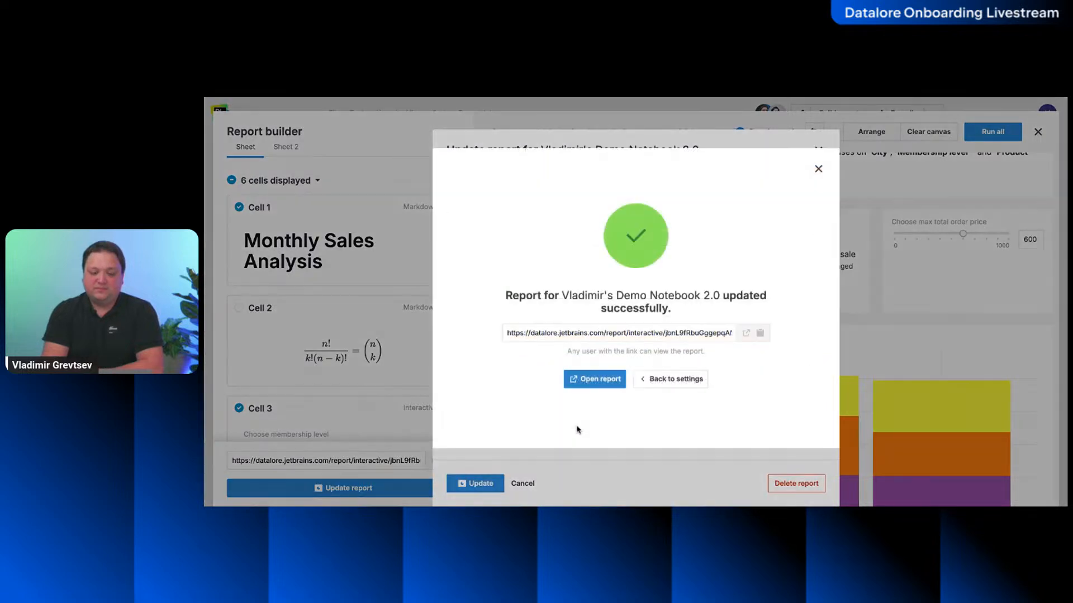
Open the published report and remove Normal from the membership level filter, keeping only Member.
click(747, 333)
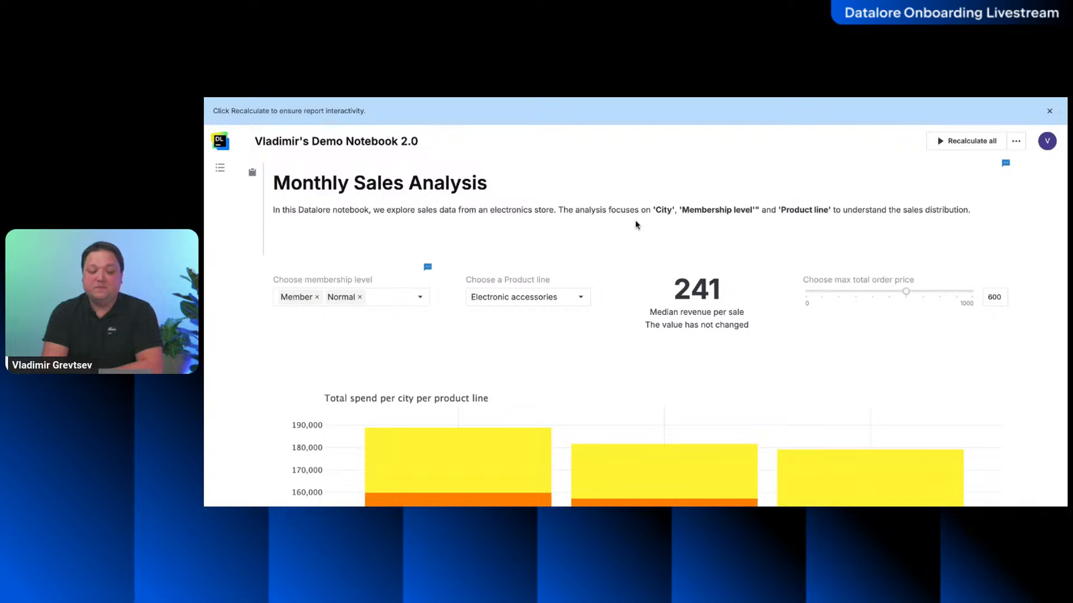
scroll(636, 225, down, 1)
scroll(636, 225, up, 1)
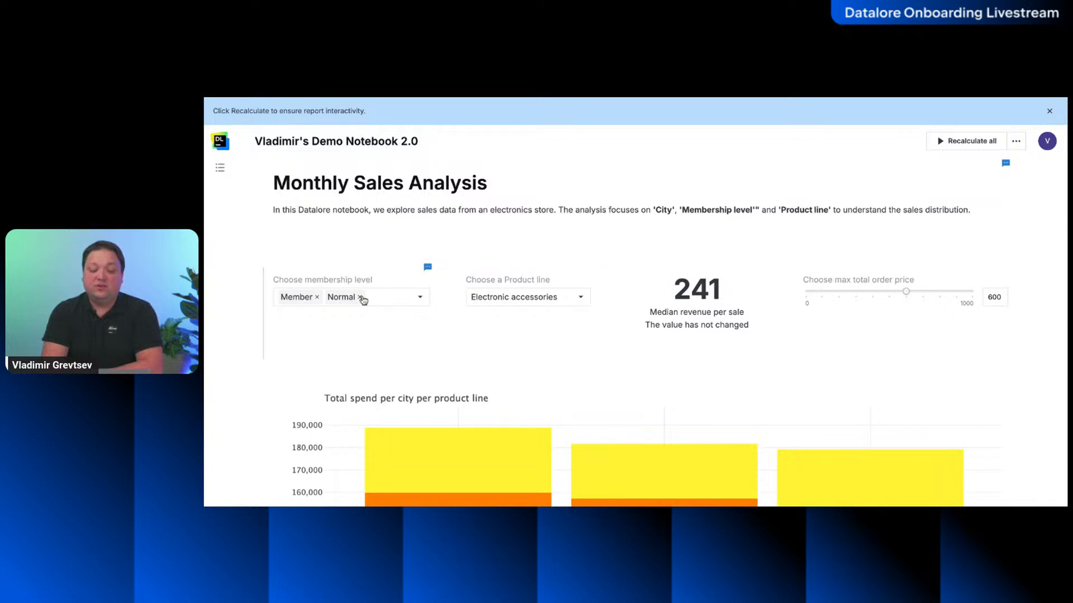
click(360, 297)
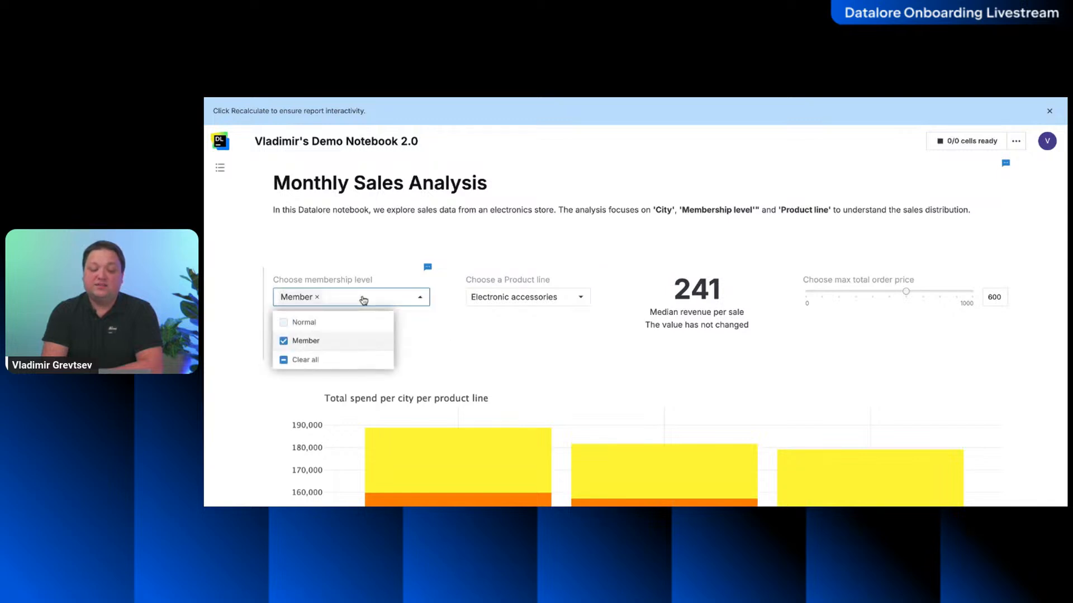
click(503, 340)
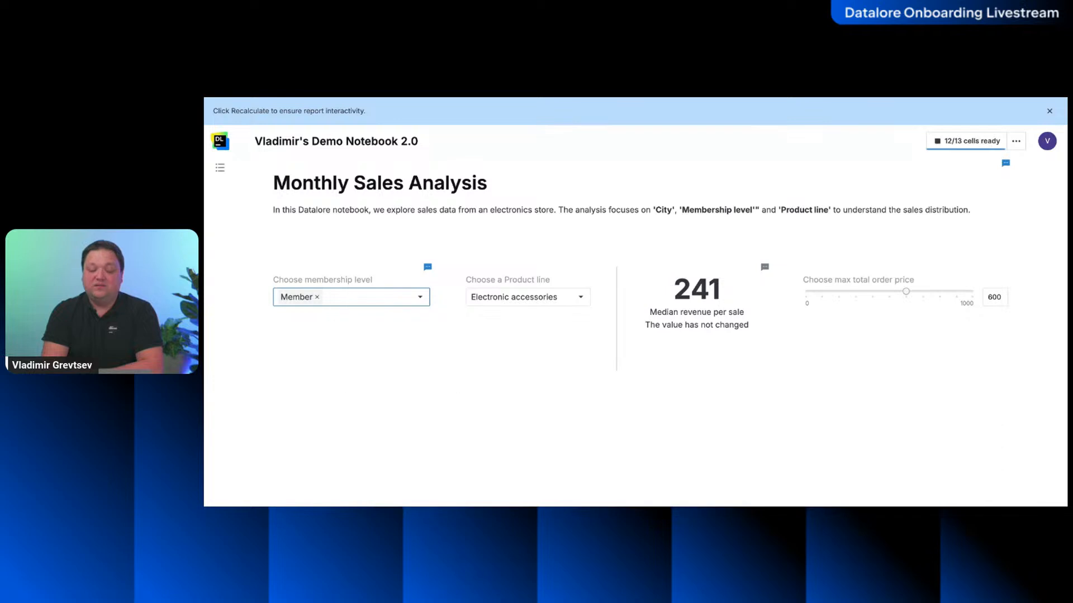
Examine the report's Total spend per city per product line chart and the membership level options after the filter change.
scroll(636, 335, down, 1)
scroll(766, 355, down, 1)
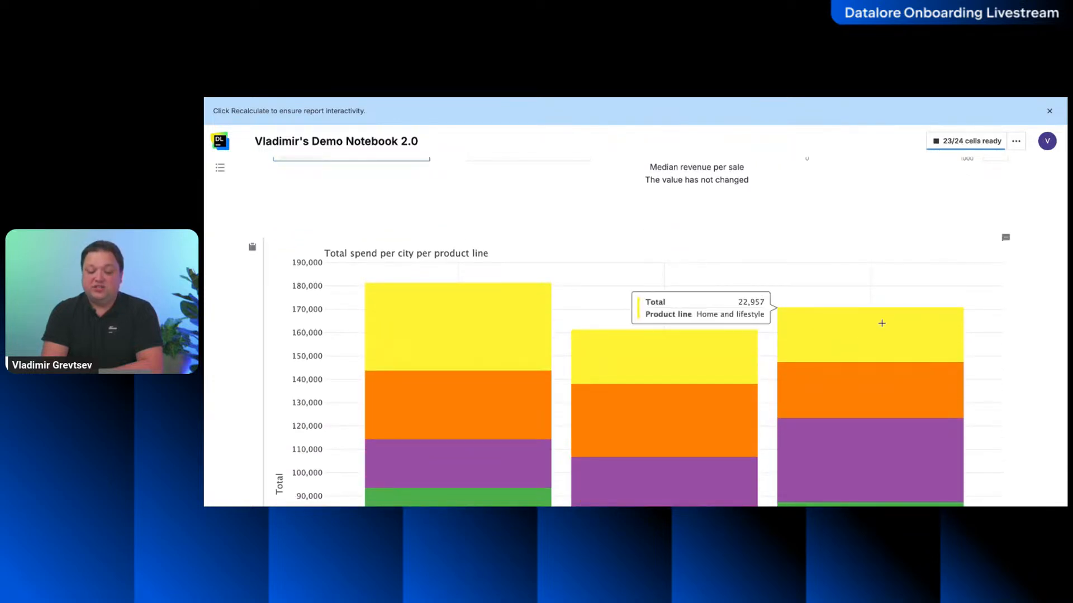
scroll(581, 296, up, 2)
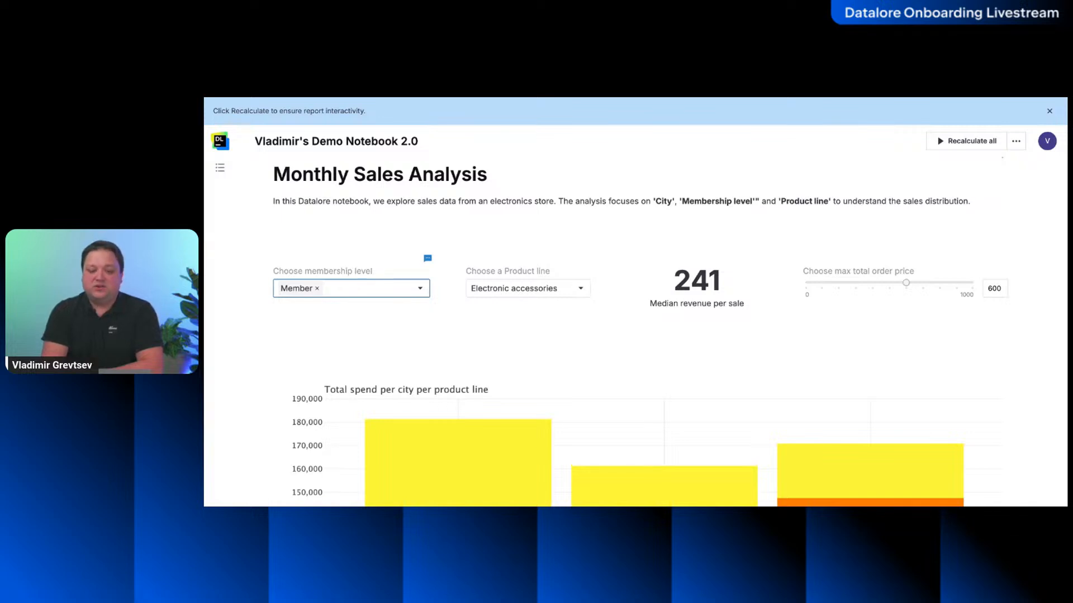
click(354, 290)
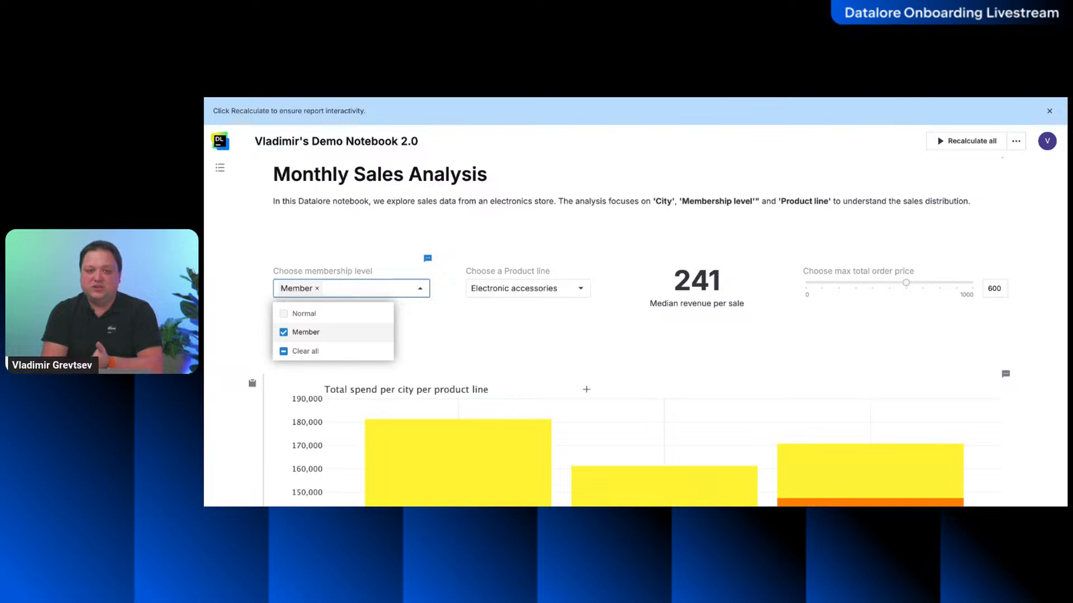
click(615, 377)
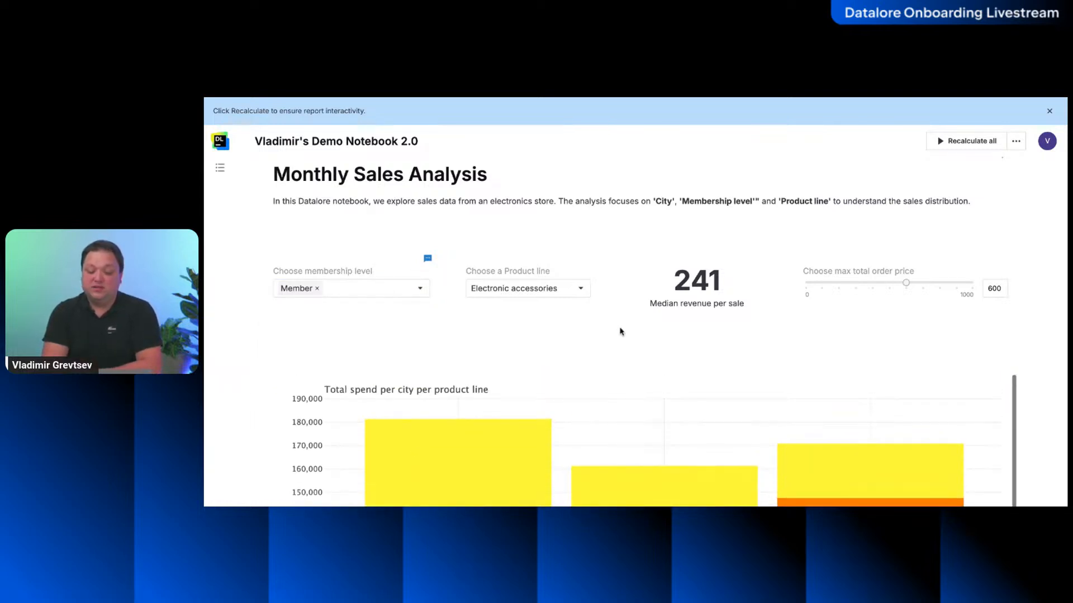
scroll(614, 368, down, 2)
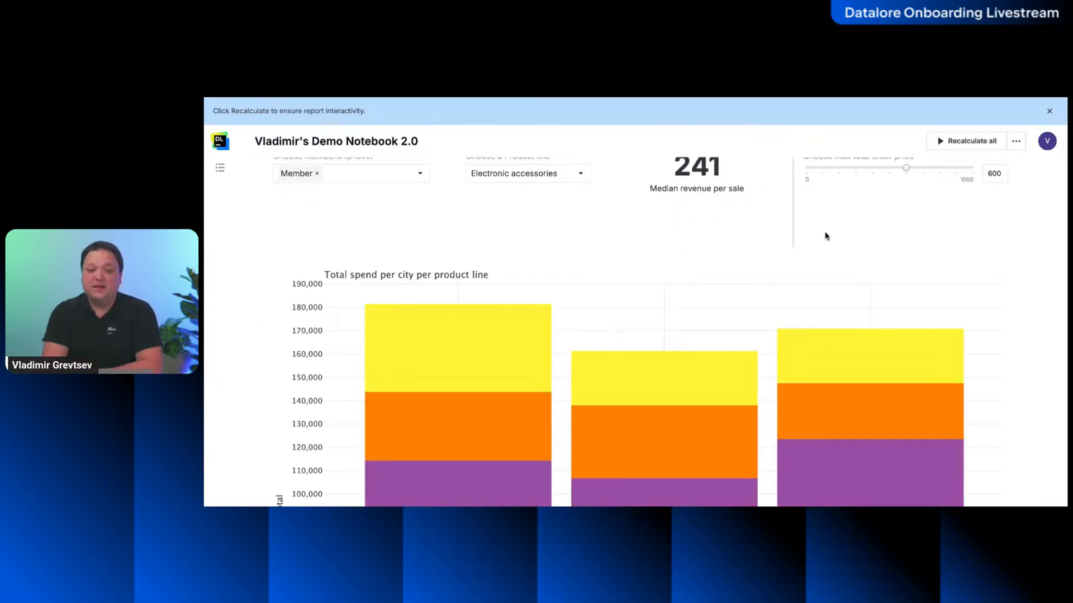
scroll(826, 234, up, 2)
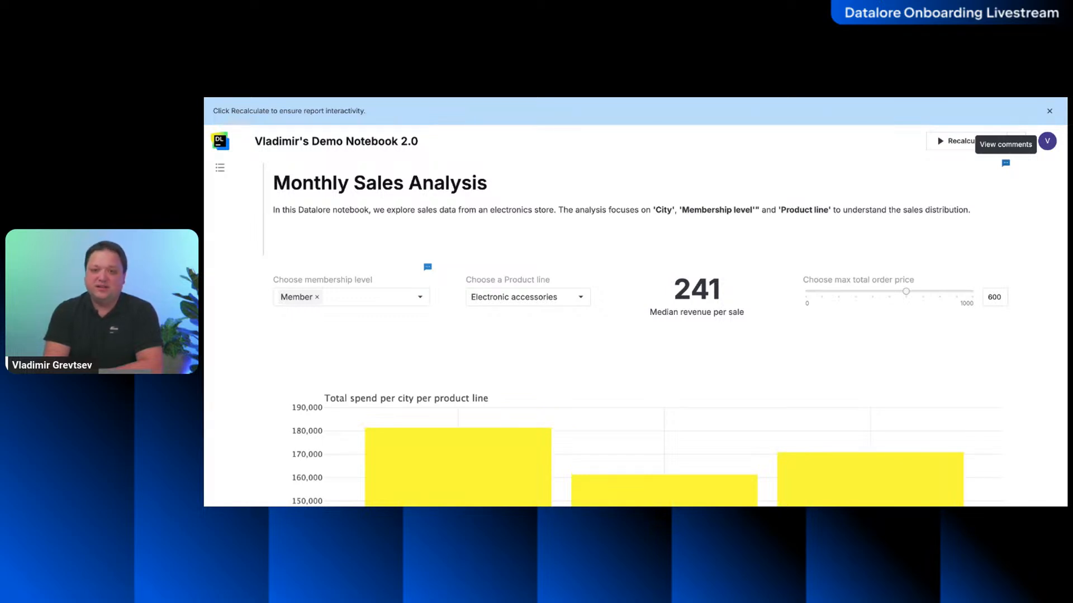
Post the comment "TBD: replace this with something?" on the report's Monthly Sales Analysis cell.
click(1006, 163)
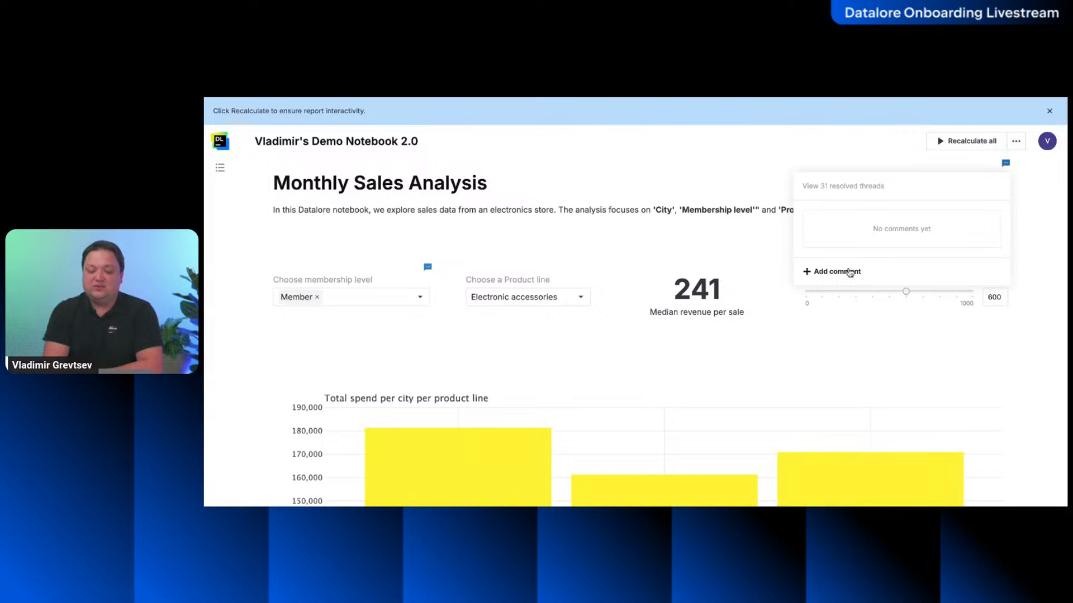
click(836, 272)
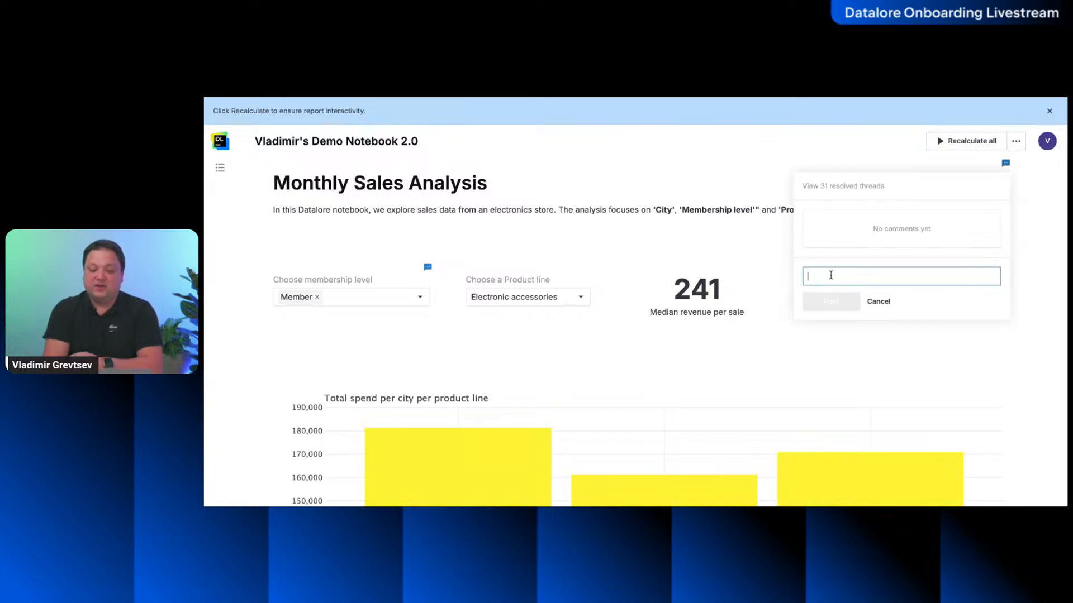
text(W)
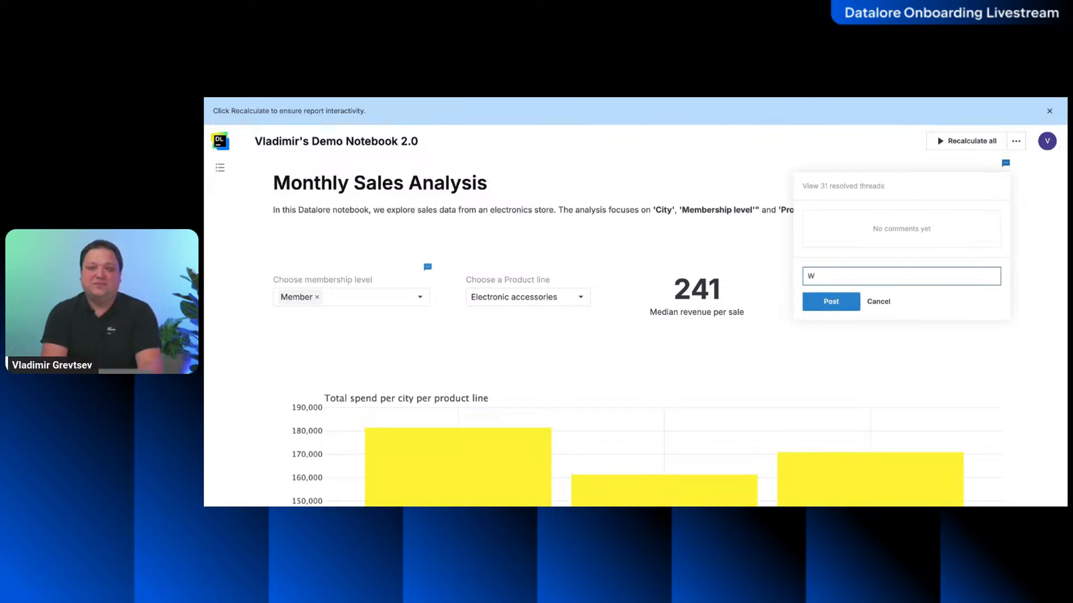
text(hat is this?)
key(ctrl+a)
key(BackSpace)
text(TBD)
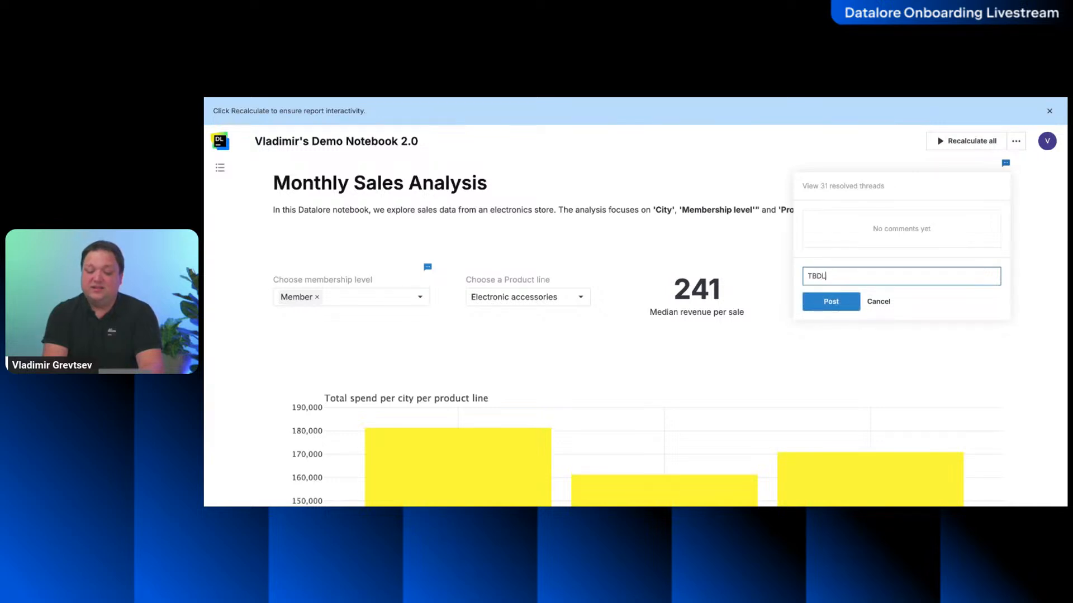
key(BackSpace)
key(BackSpace)
key(BackSpace)
key(BackSpace)
text(reaplc)
text(ce this with something>)
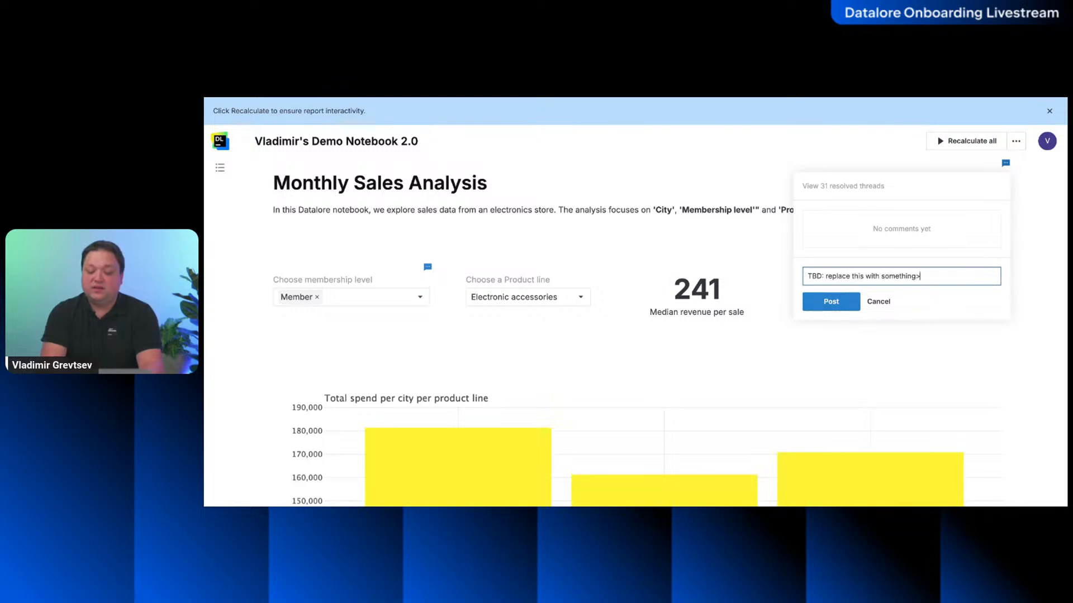
key(BackSpace)
text(?)
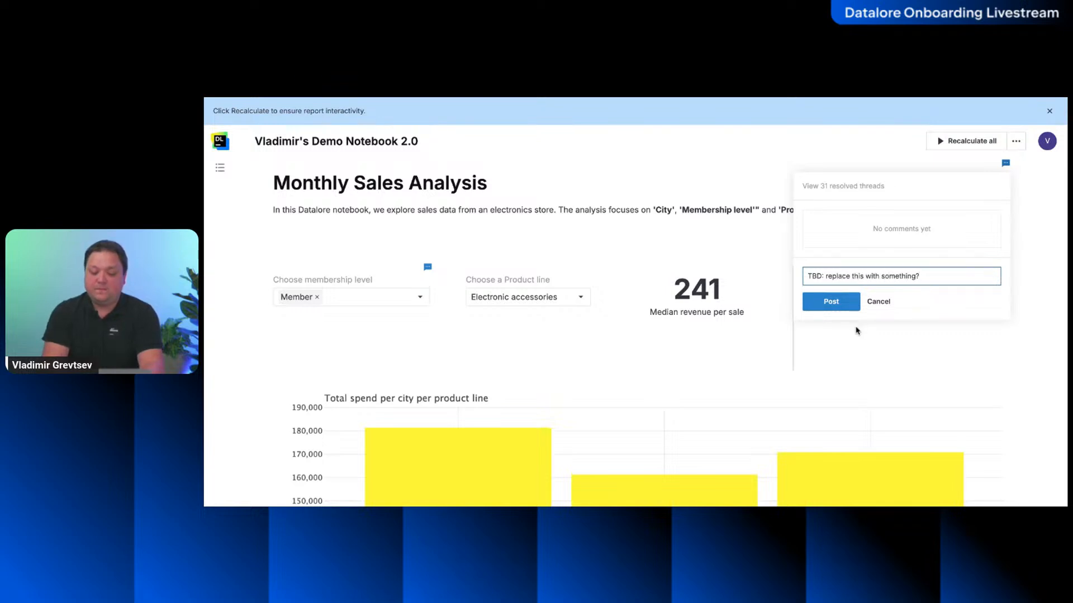
click(835, 301)
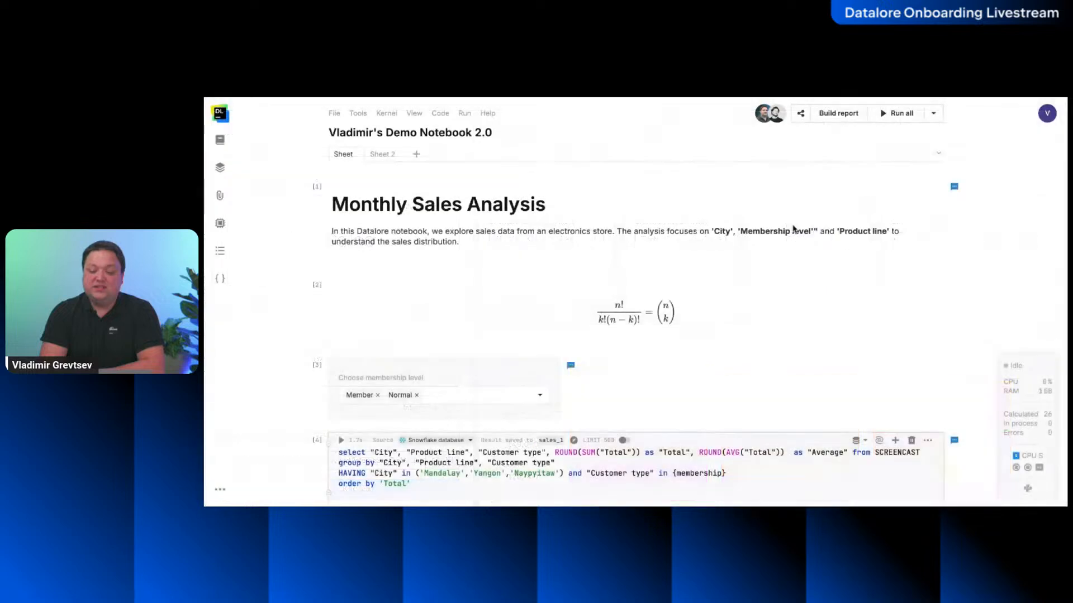
Return to the notebook and check the Monthly Sales Analysis cell's comments for the thread shared with the report.
click(954, 187)
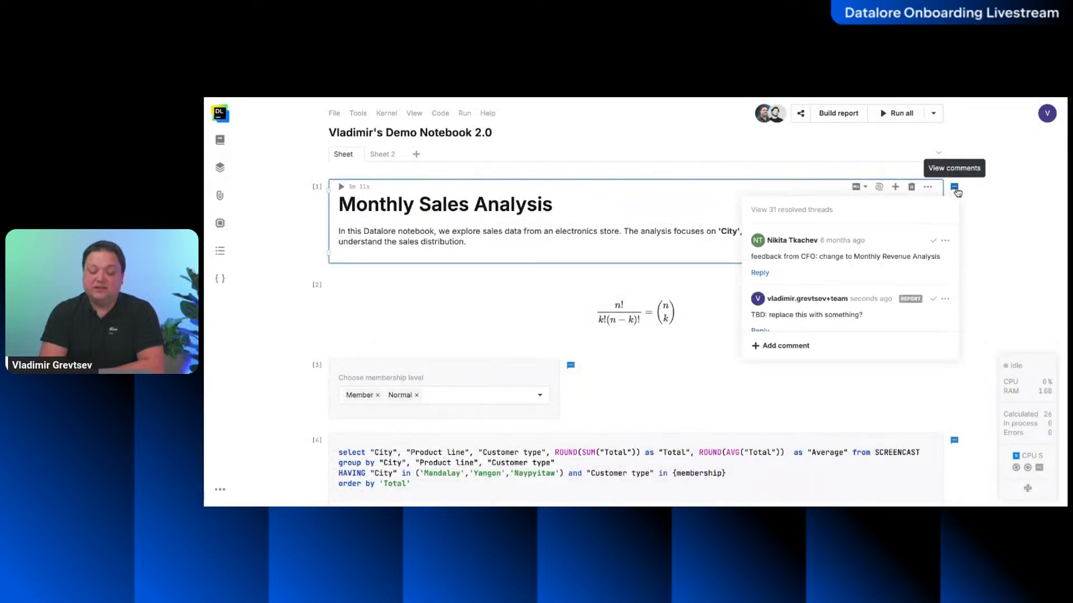
scroll(821, 270, down, 1)
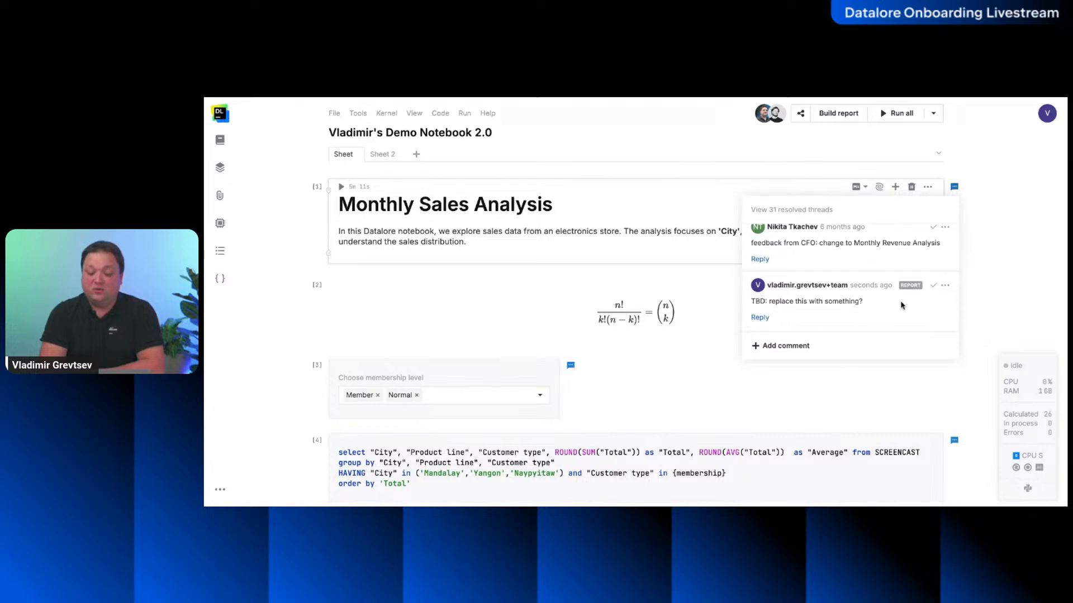
mouse_move(917, 289)
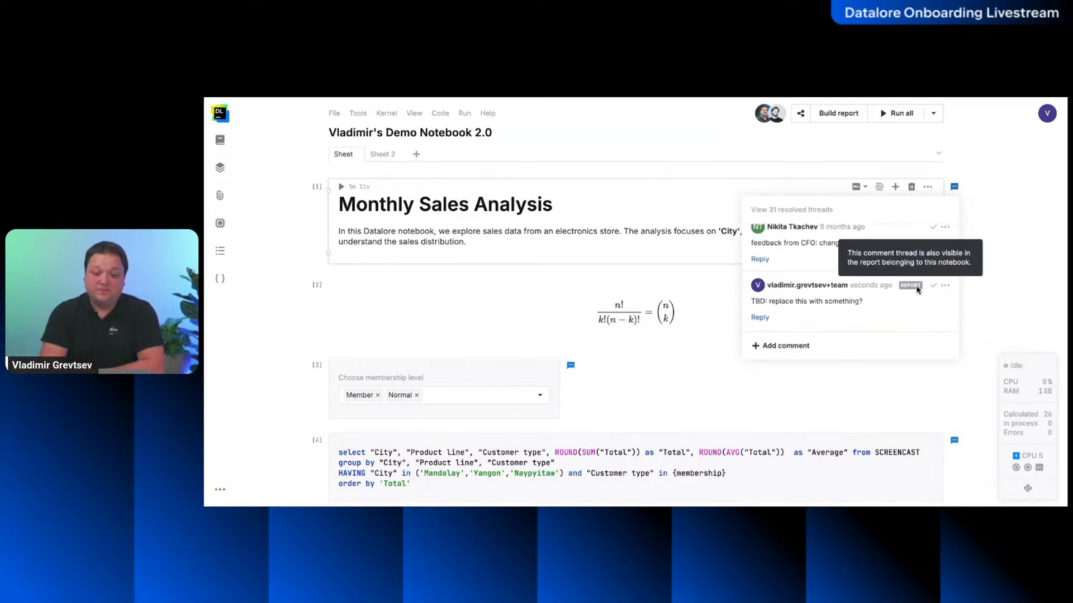
click(993, 244)
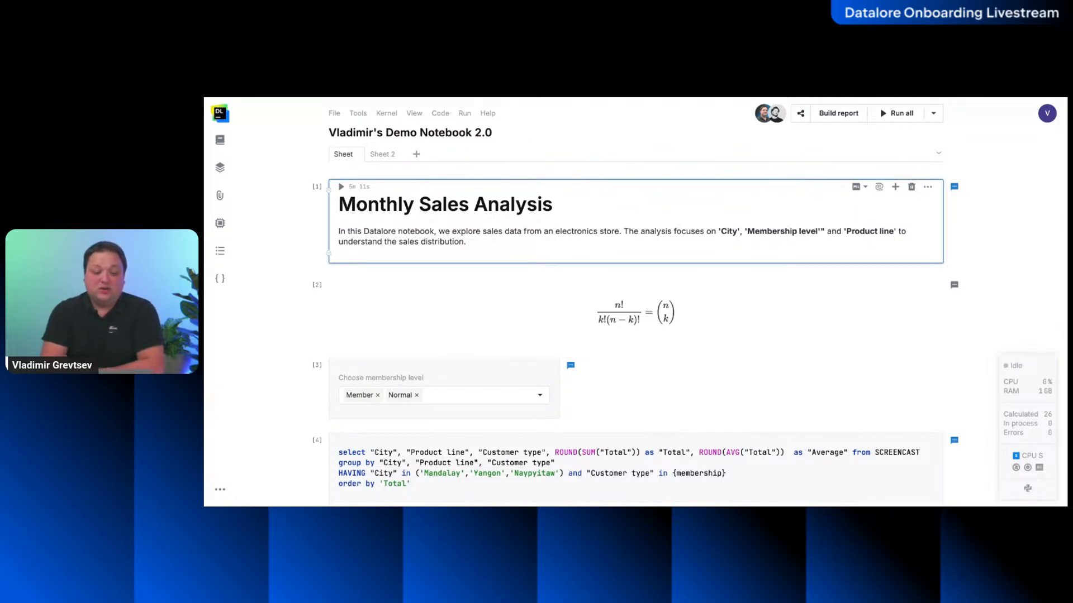
Open the computation settings and review the available CPU and GPU machines with their detailed specifications and credit rates.
click(220, 224)
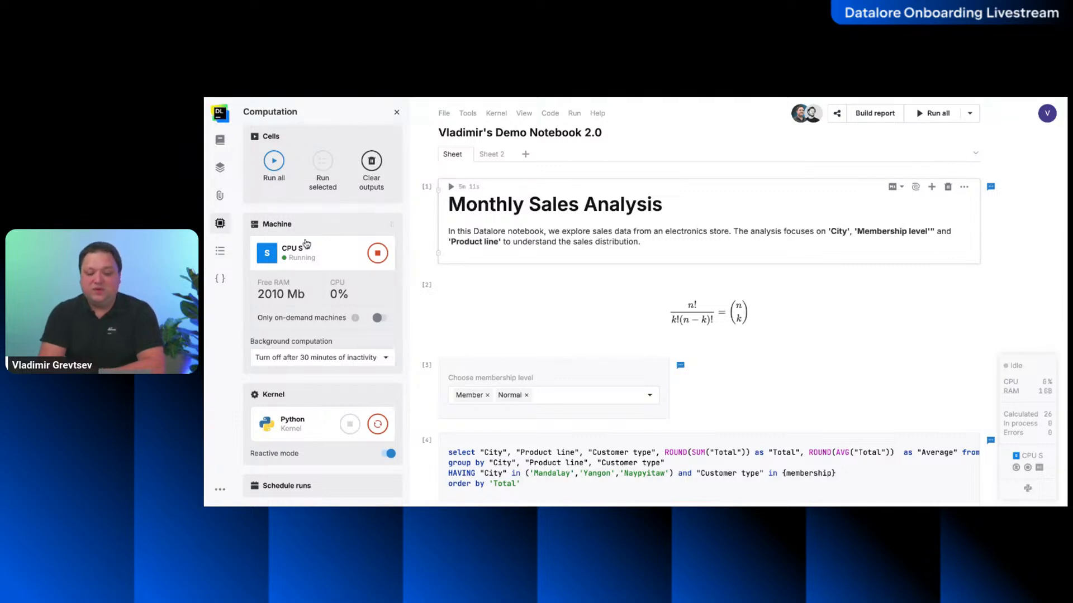
click(306, 246)
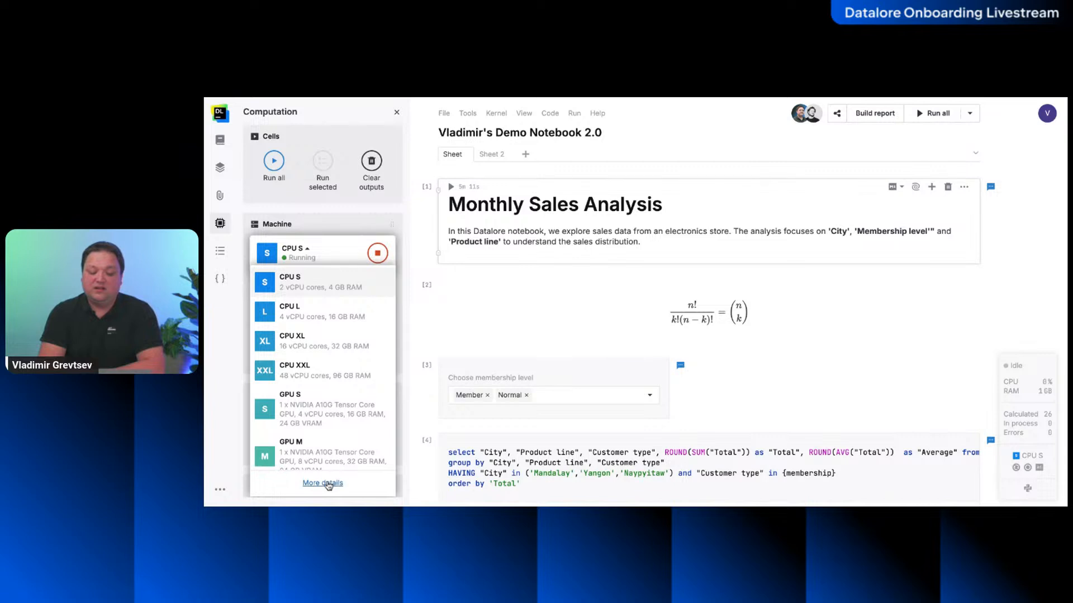
click(323, 484)
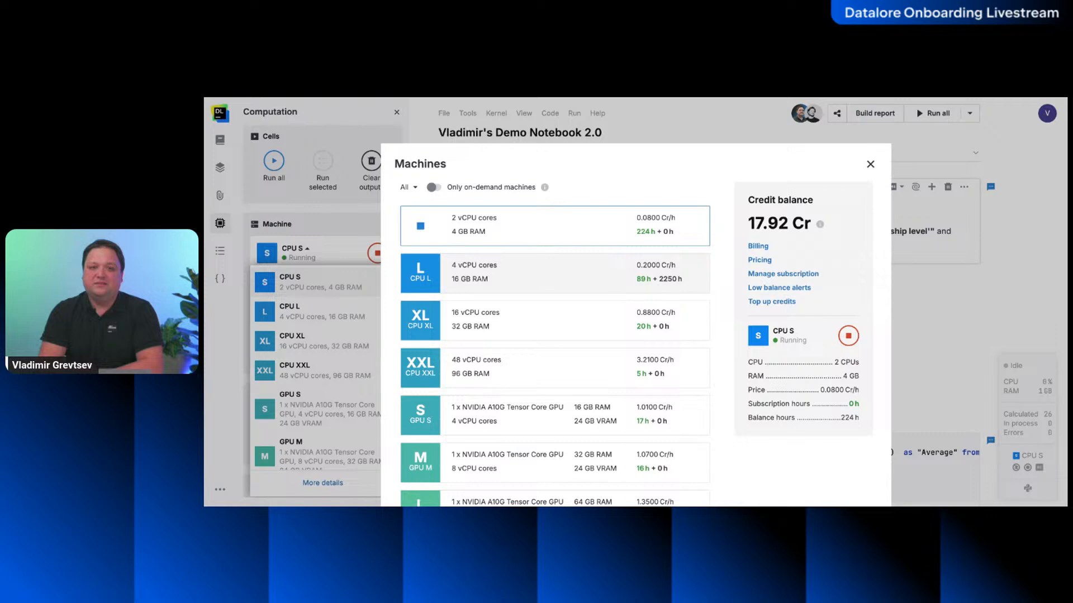
click(870, 165)
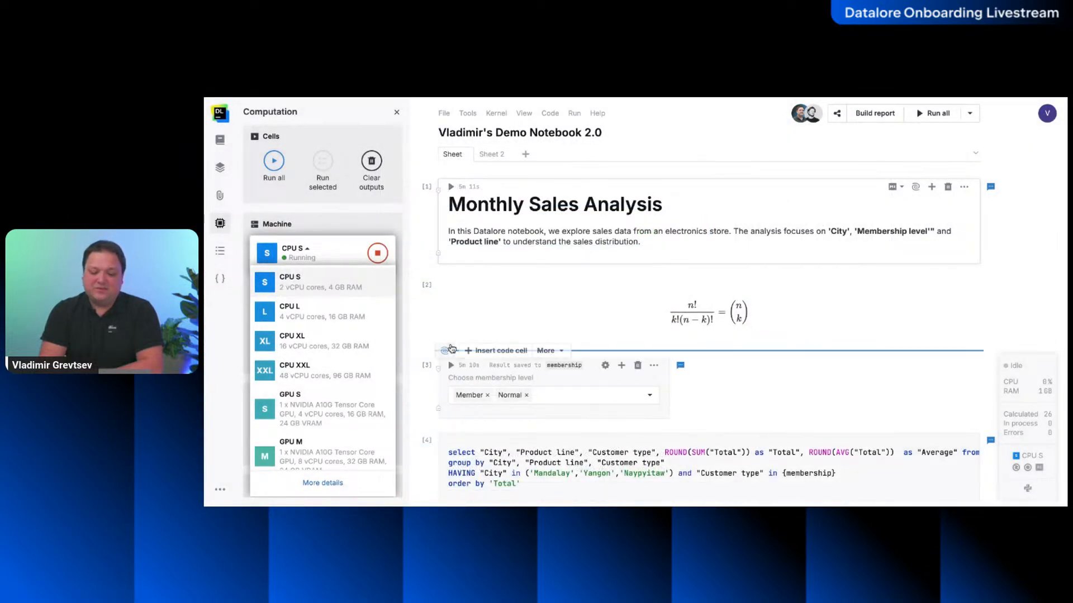
click(415, 336)
scroll(415, 335, down, 1)
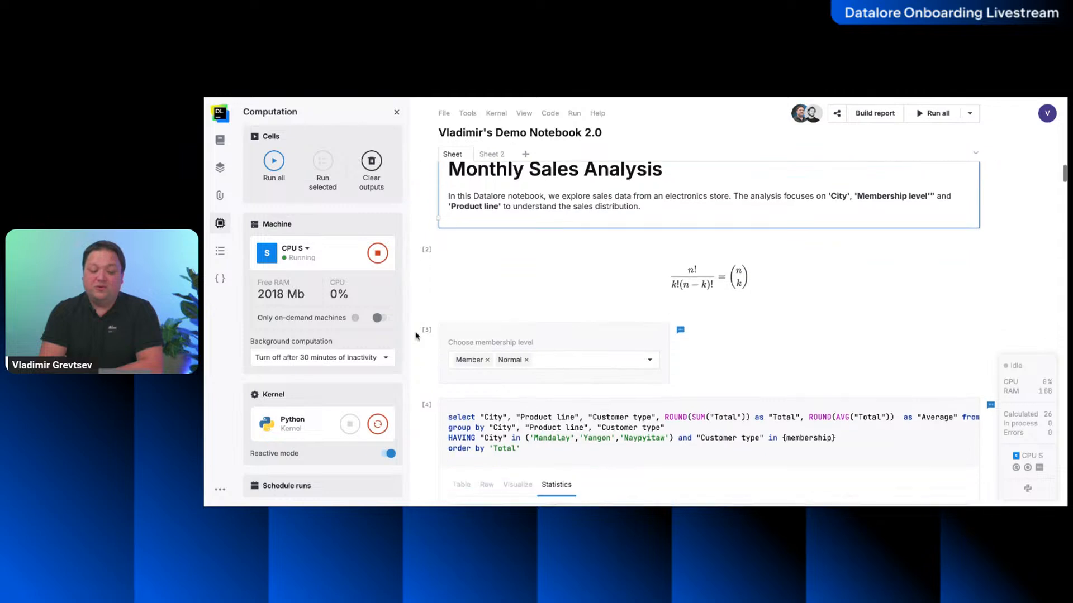
Try to change the notebook's machine instance type, and bring up the list of machines again.
click(296, 257)
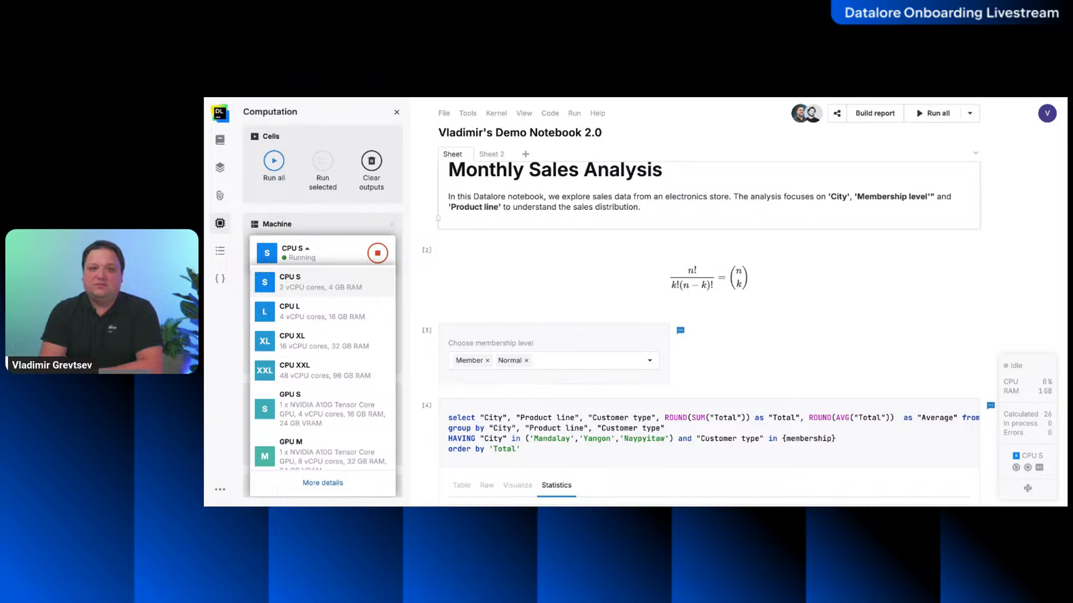
scroll(330, 384, down, 1)
click(329, 382)
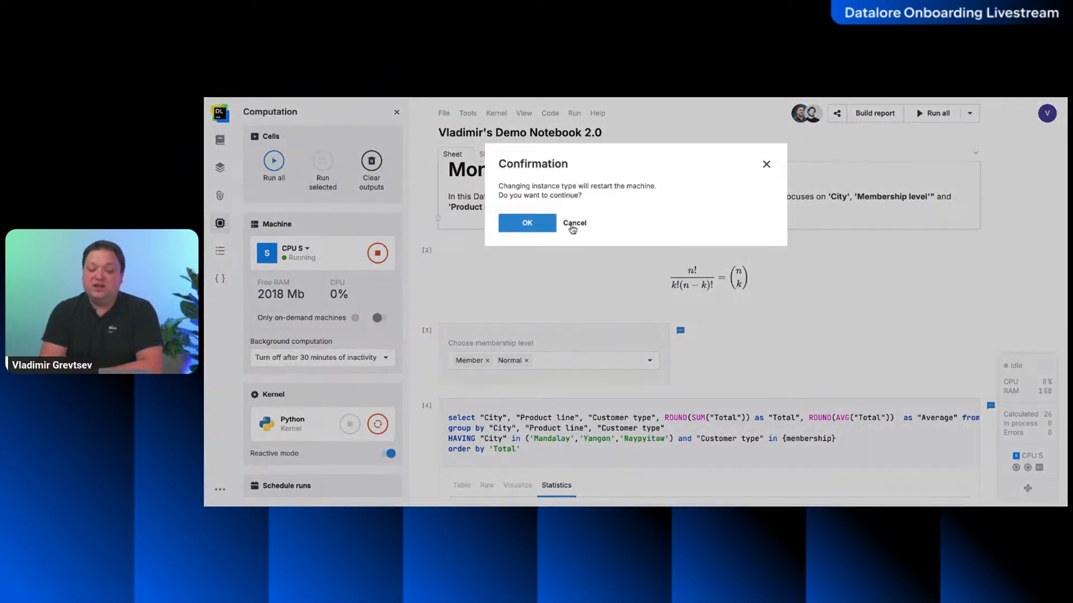
click(574, 227)
click(286, 250)
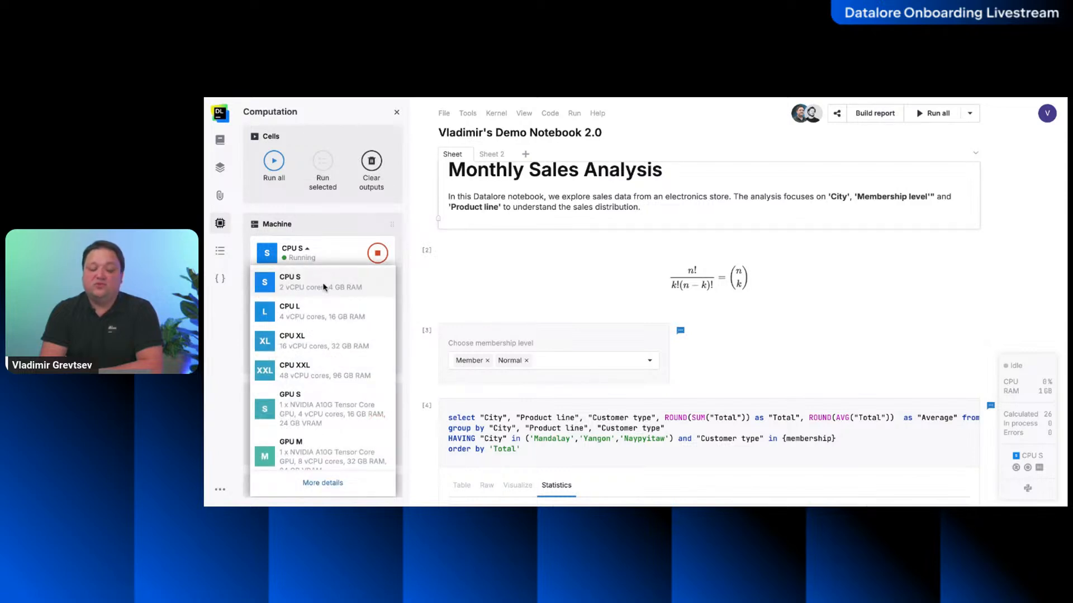
Switch the notebook's machine to CPU L and accept the machine restart.
click(320, 318)
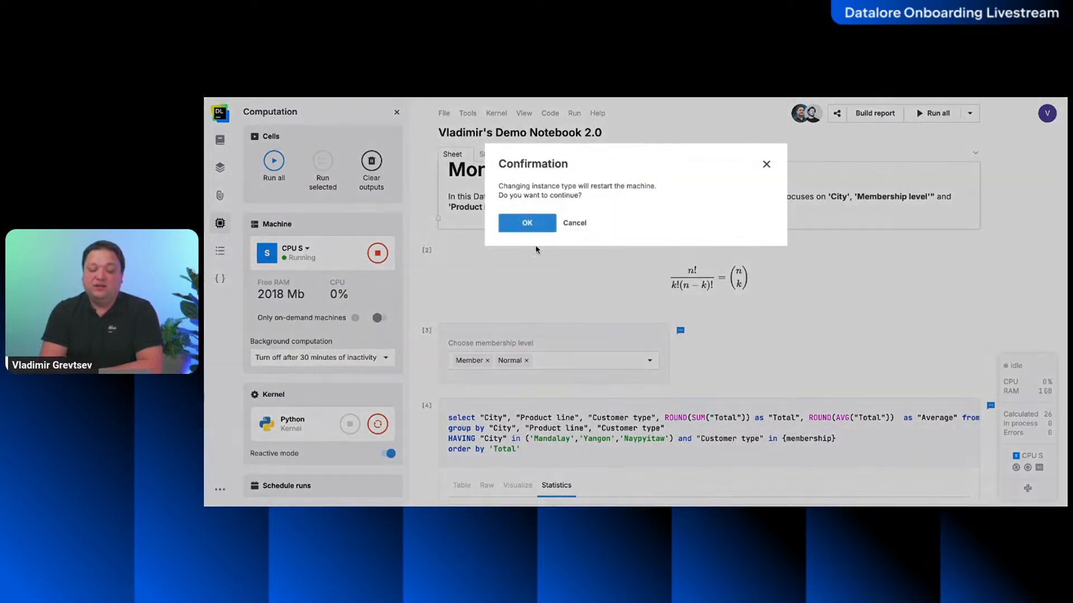
click(537, 229)
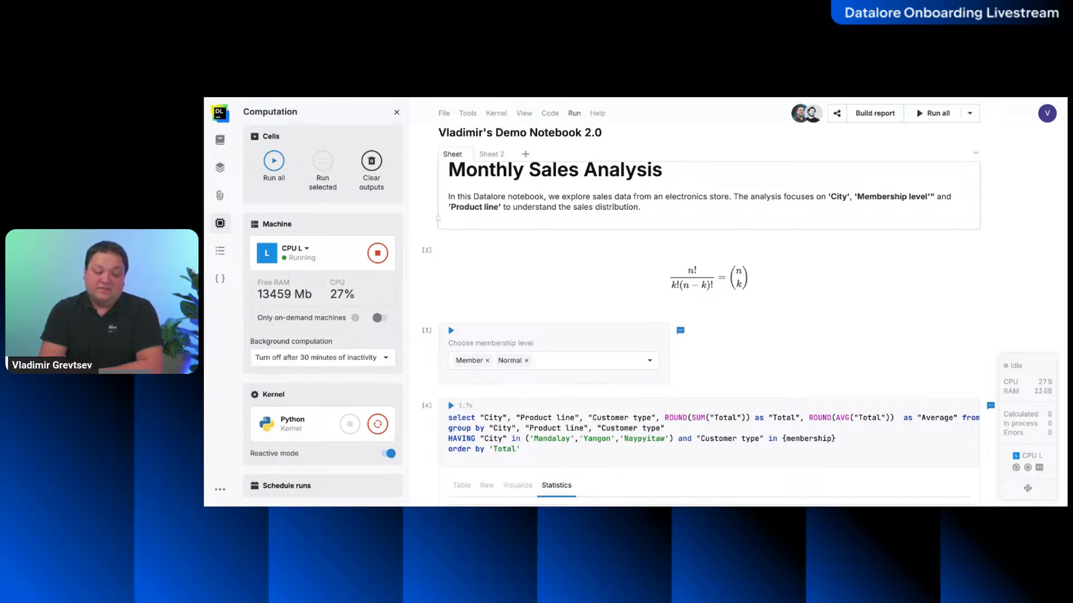
Review the notebook's scheduled runs with their next run times, and close the overview.
scroll(339, 330, down, 2)
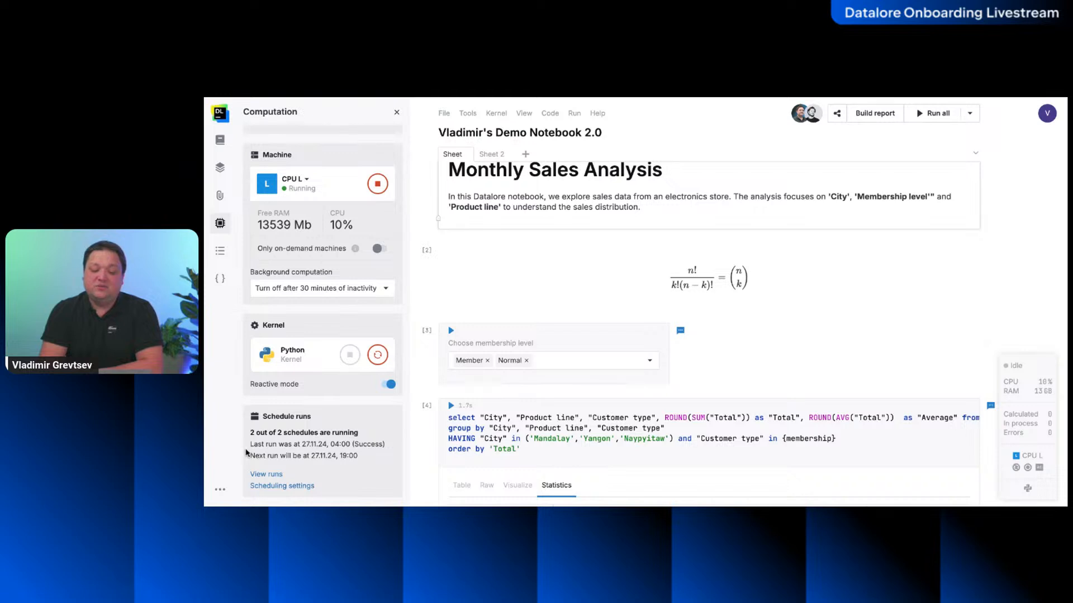
click(273, 475)
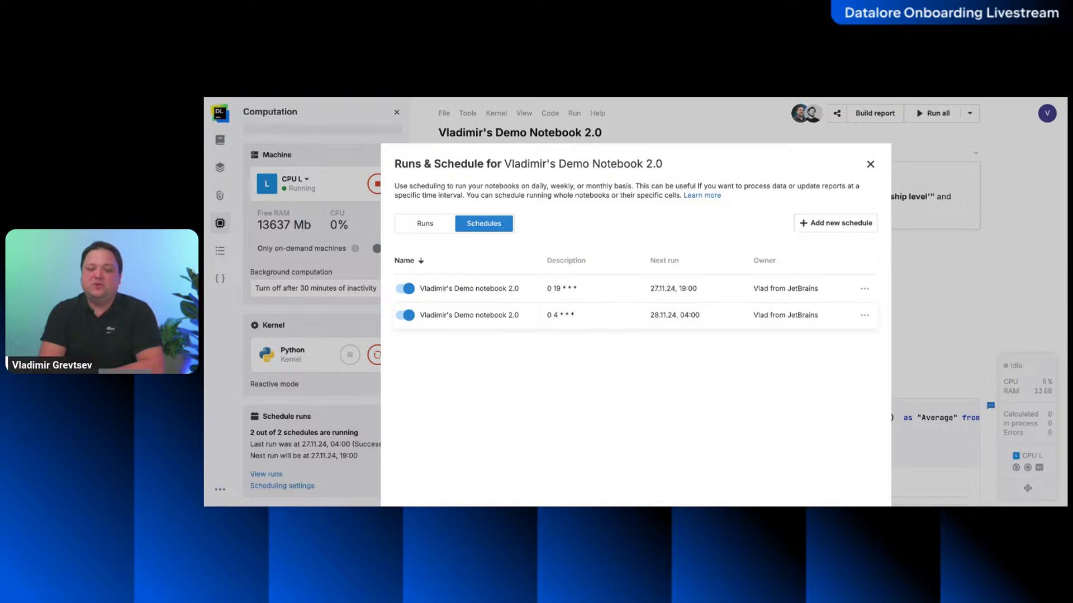
click(869, 165)
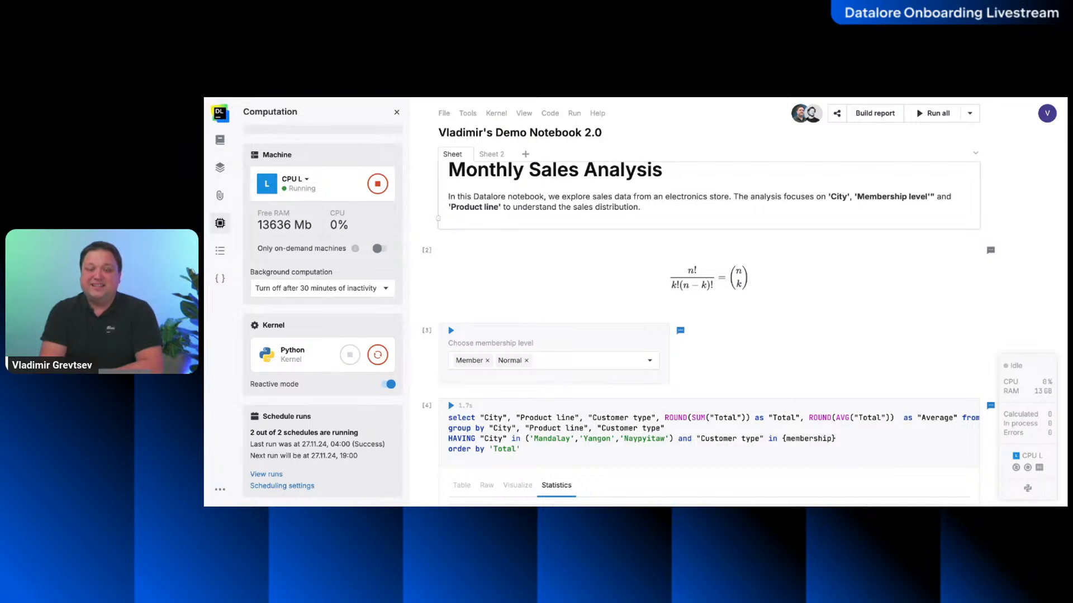
Bring up the new notebook setup to review the kernel and computation mode choices, and close it without creating a notebook.
click(444, 114)
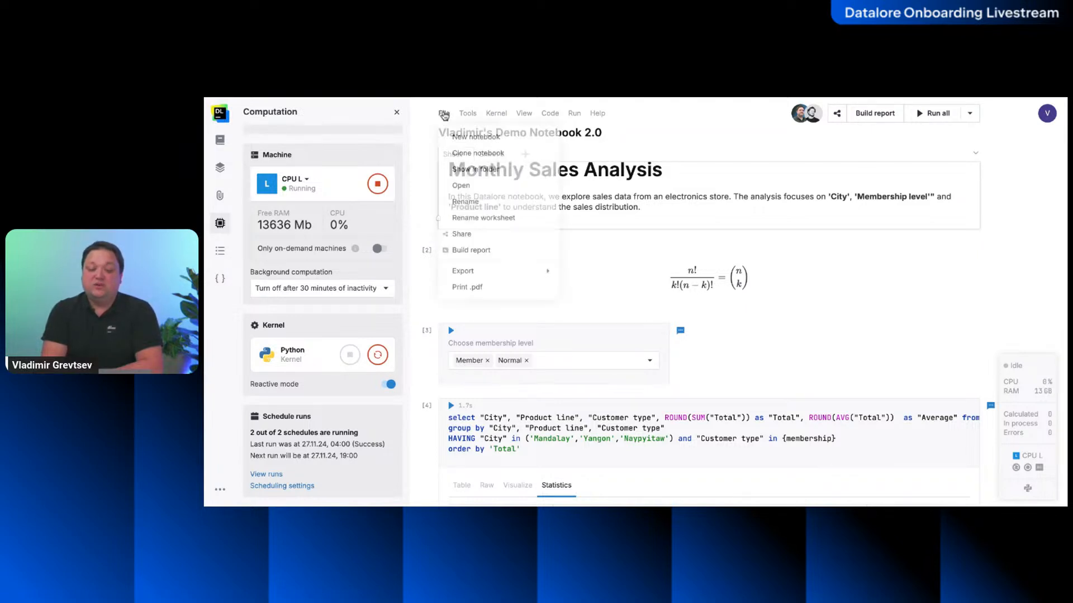
click(474, 137)
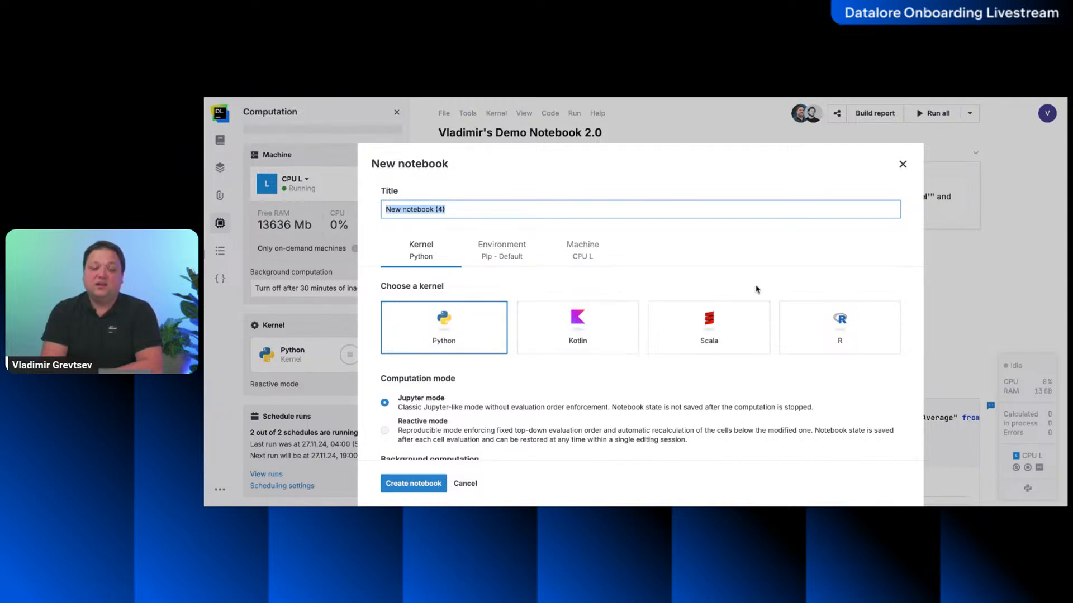
click(903, 165)
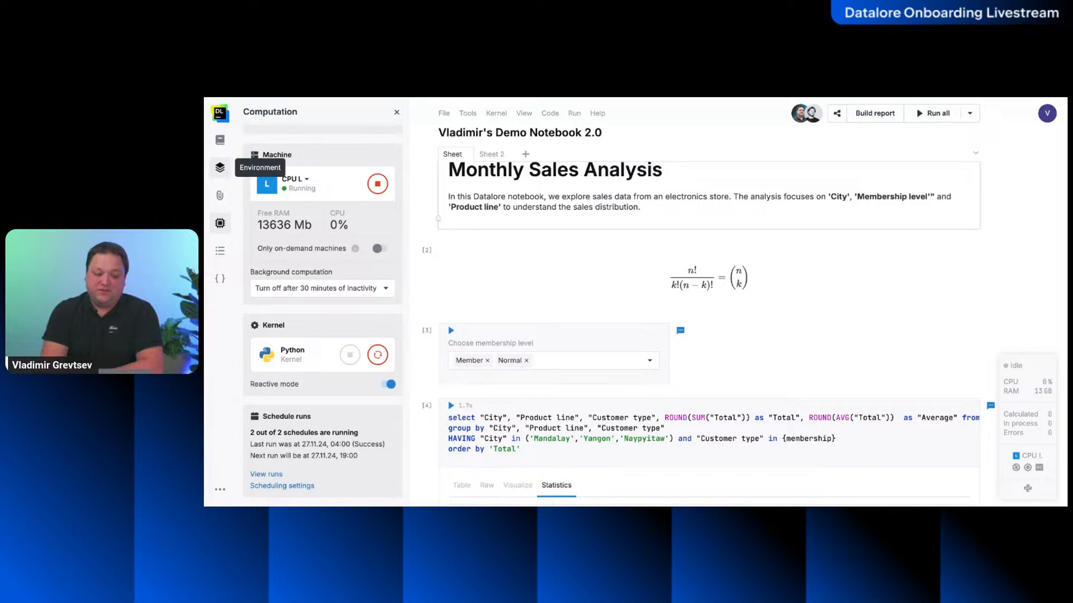
Open the init.sh script from the notebook's environment package settings and examine how it installs additional dependencies.
click(219, 168)
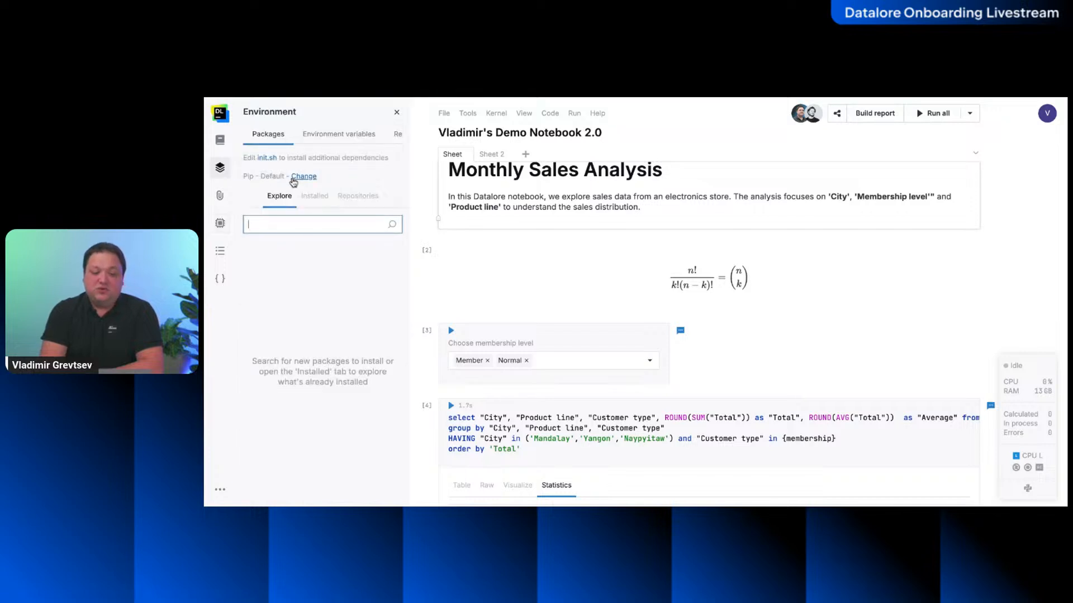
click(269, 159)
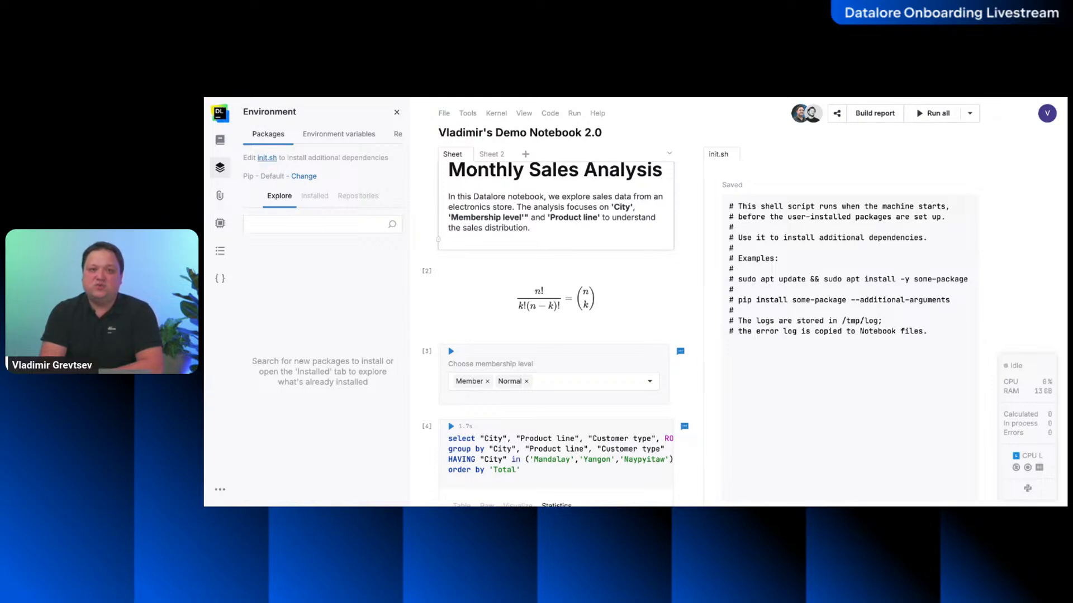
click(845, 372)
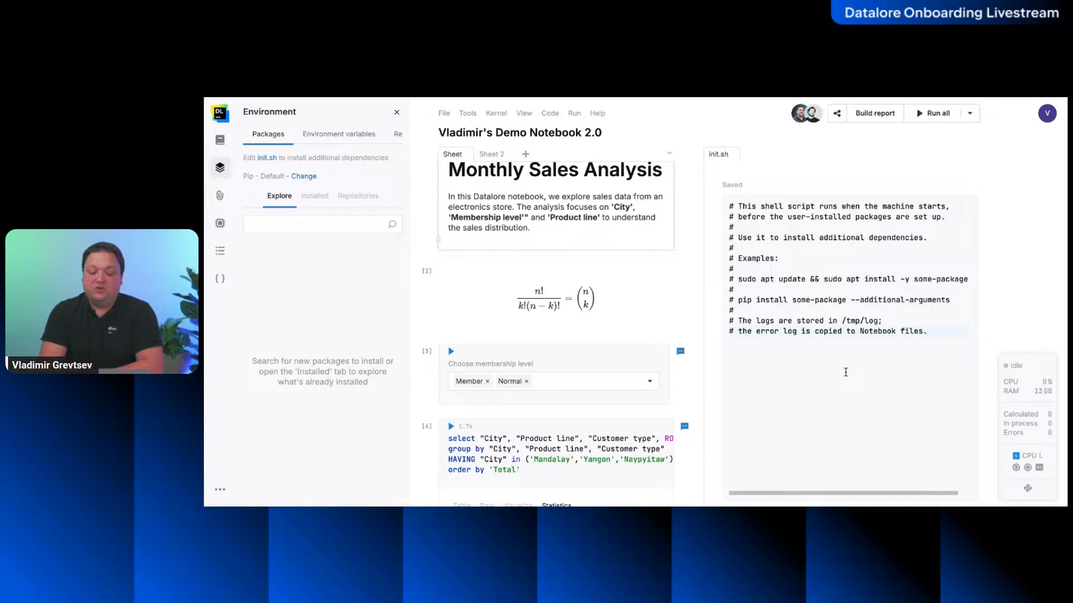